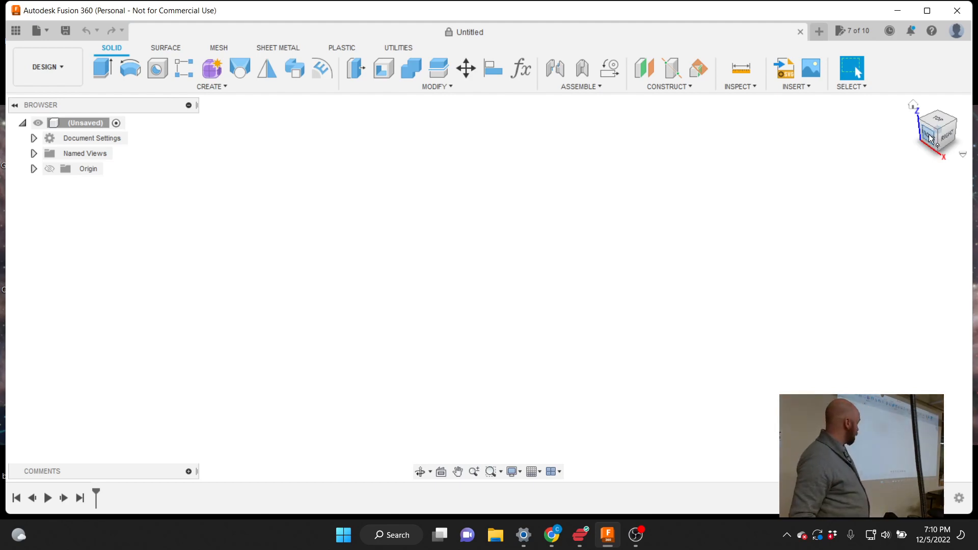
View the empty design from the front and make the Origin planes and axes visible
click(929, 137)
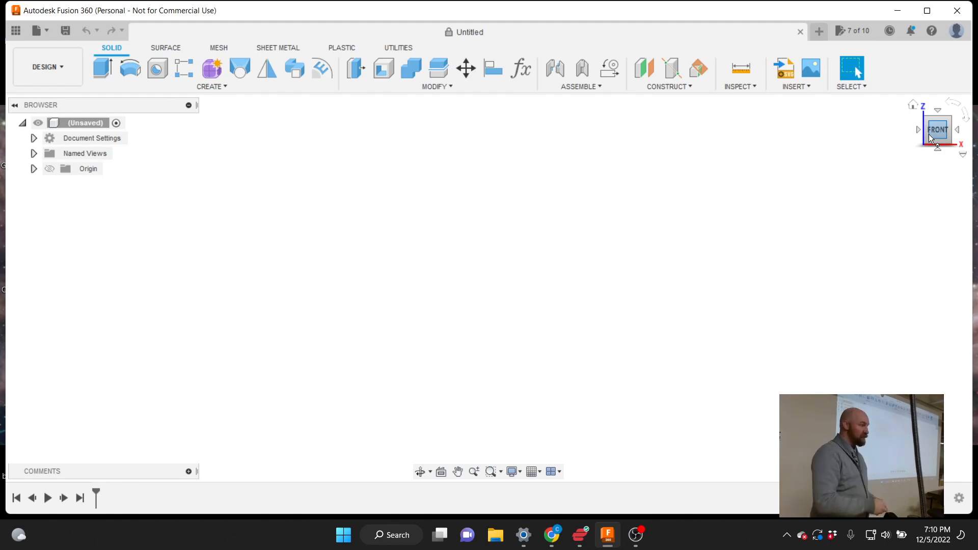
click(49, 169)
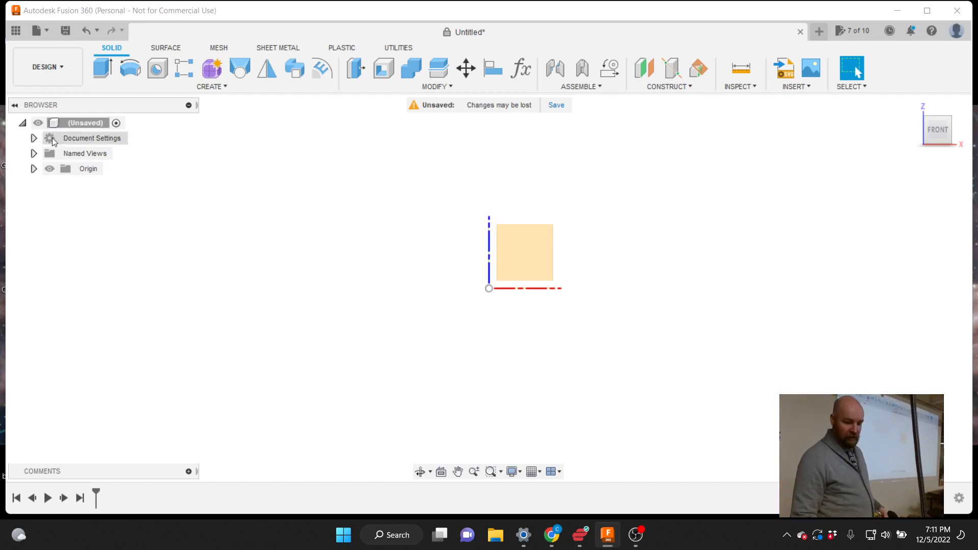
Switch to an isometric corner view and orbit to see the three origin planes
click(943, 123)
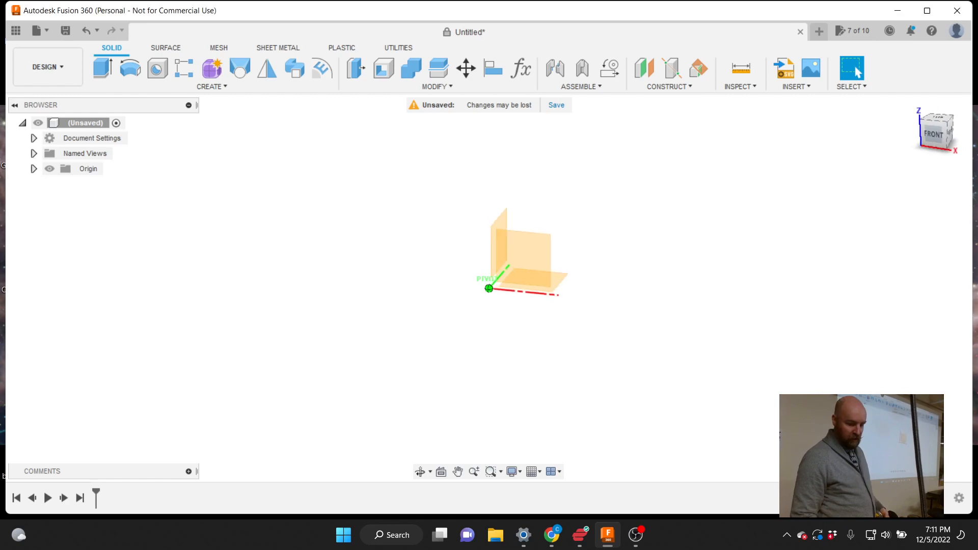
mouse_move(938, 134)
mouse_down()
mouse_move(943, 116)
mouse_move(950, 138)
mouse_move(937, 128)
mouse_move(956, 122)
mouse_move(932, 131)
mouse_move(950, 136)
mouse_move(942, 131)
mouse_move(949, 127)
mouse_move(946, 135)
mouse_move(939, 121)
mouse_up()
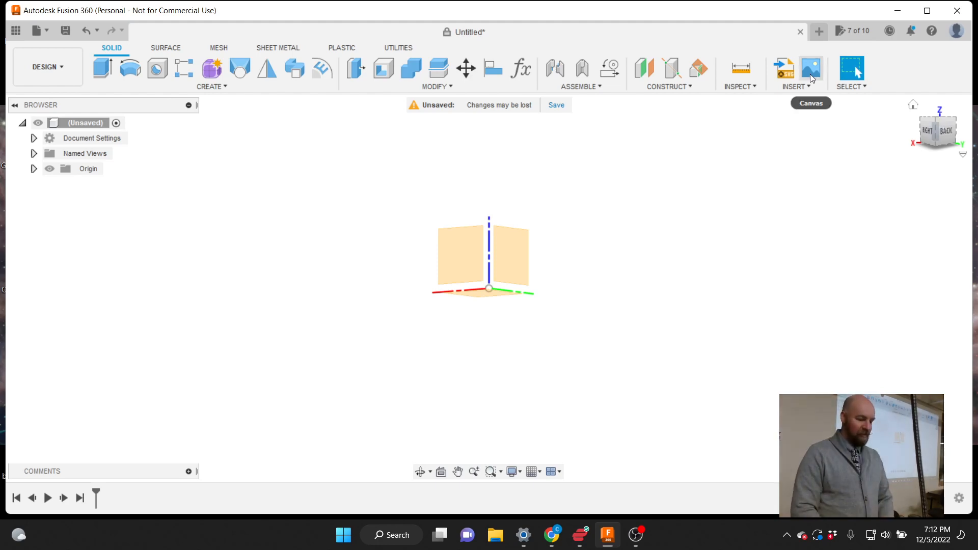
Open the CREATE dropdown in the Solid toolbar
click(222, 87)
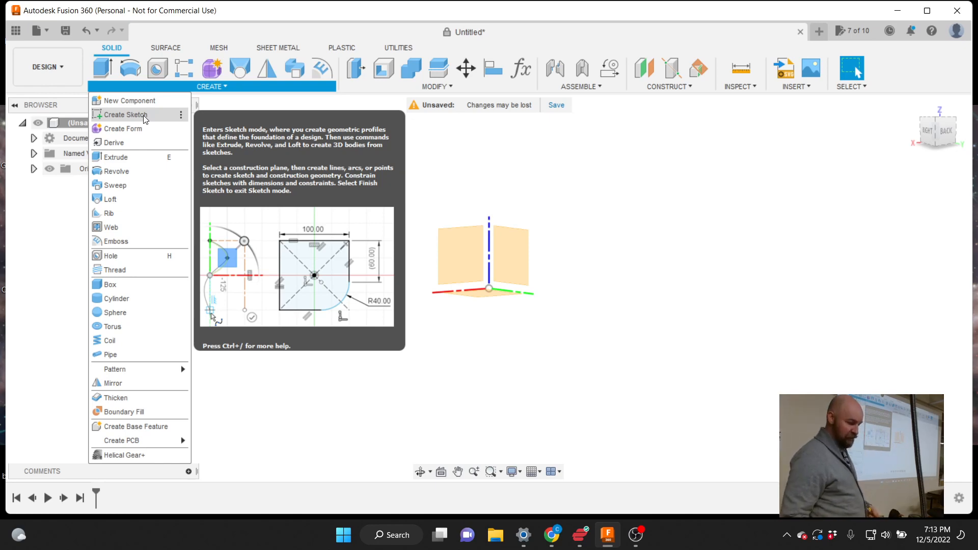
Start a new sketch and turn the view to look straight down from the top
click(137, 115)
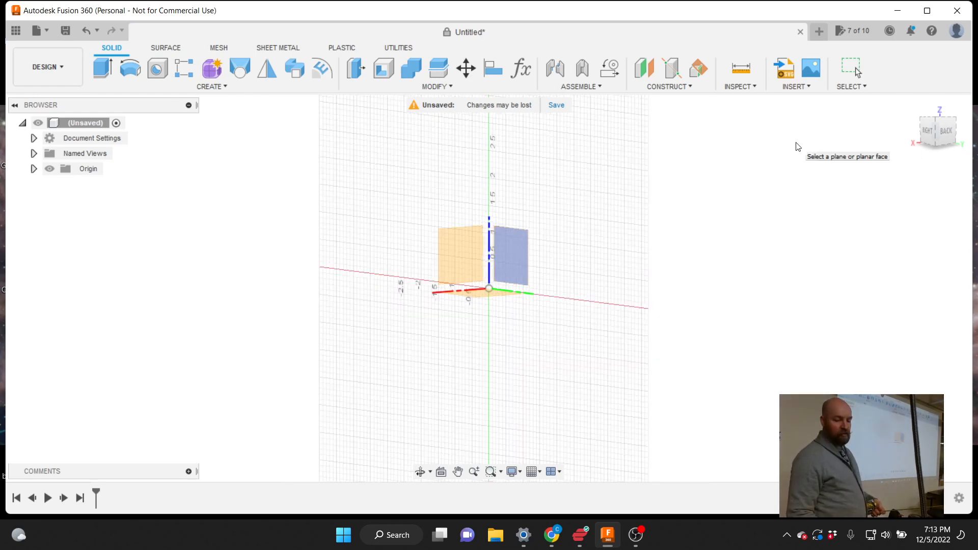
click(928, 130)
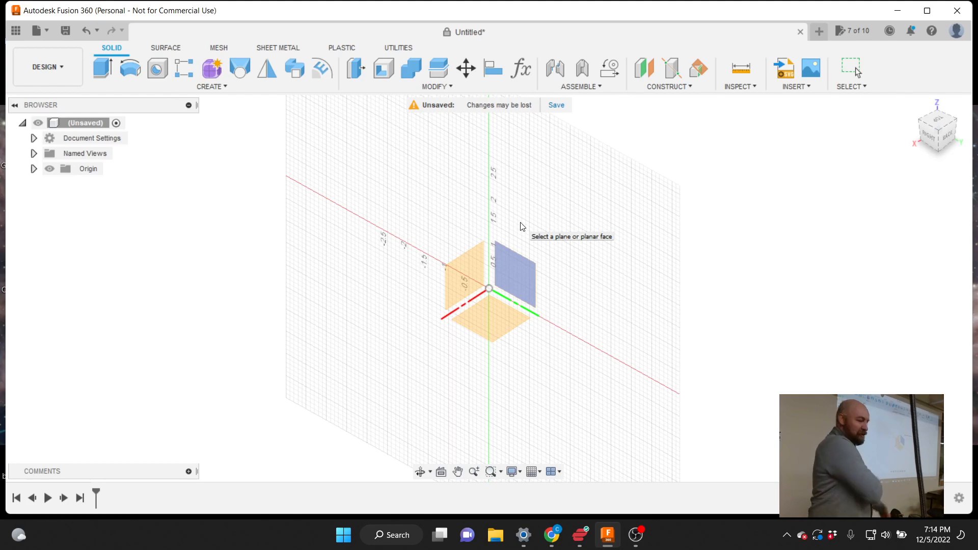
click(484, 260)
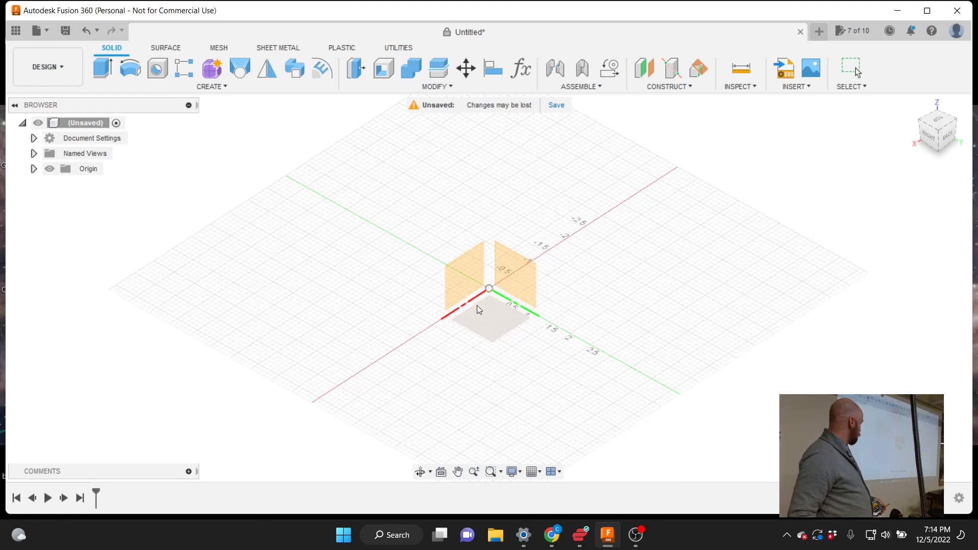
click(530, 269)
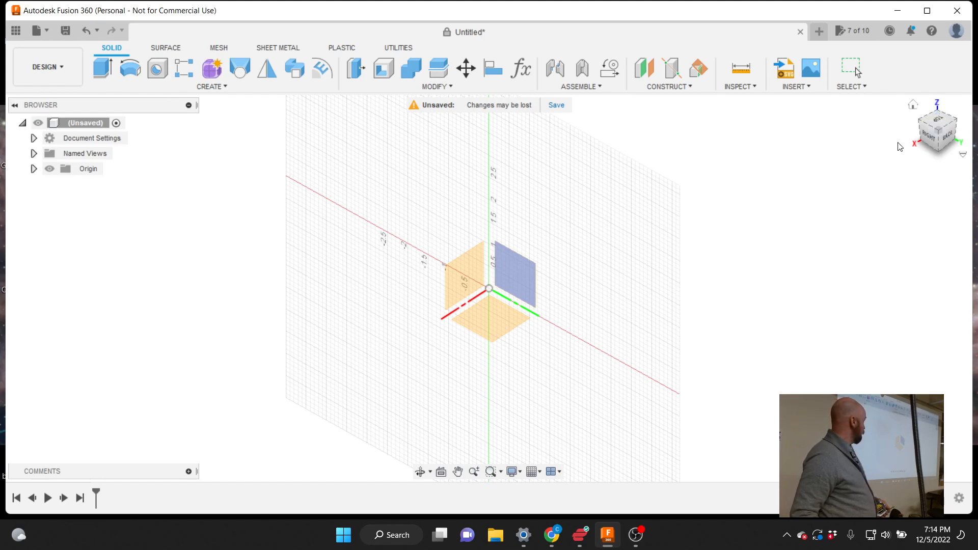
click(937, 121)
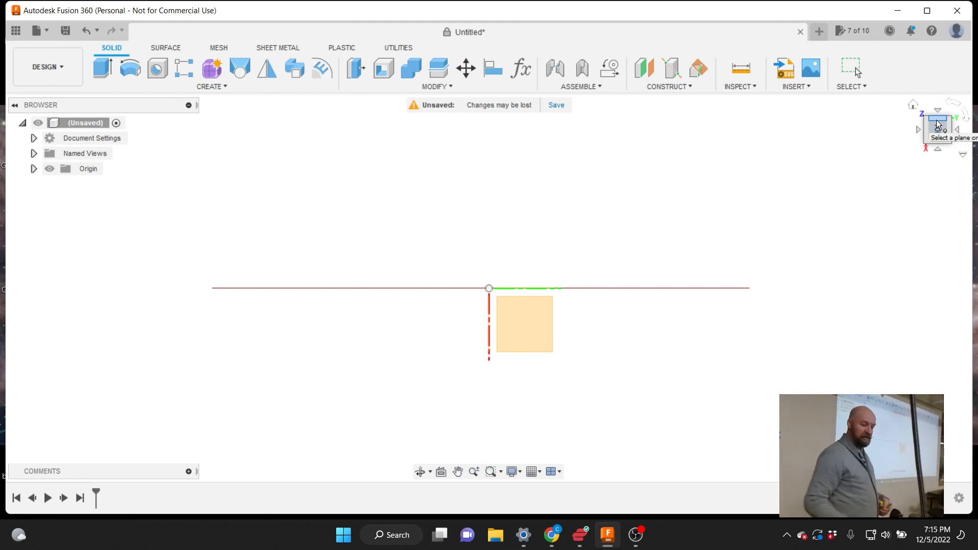
Sketch on the XY origin plane, move the Sketch Palette aside, and open the sketch CREATE menu
click(518, 330)
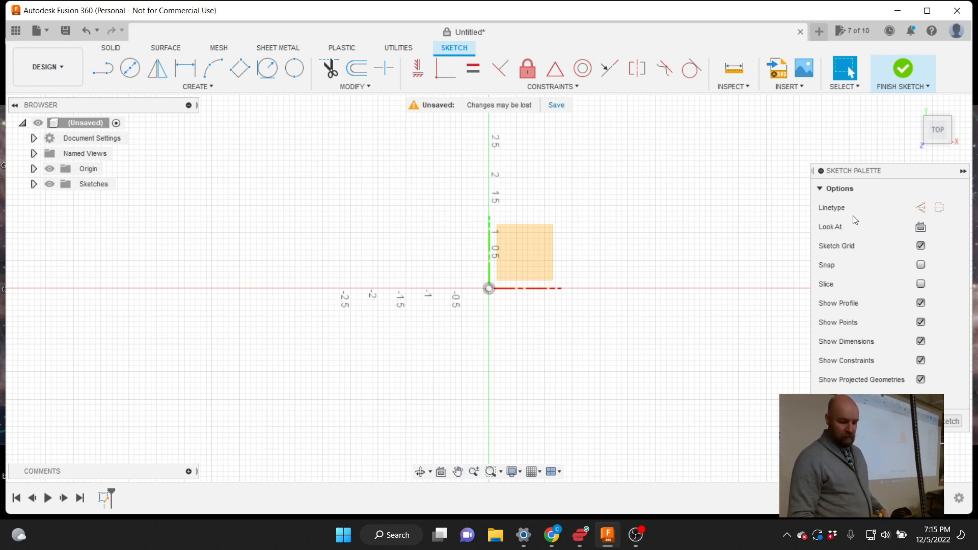
drag(869, 170, 772, 177)
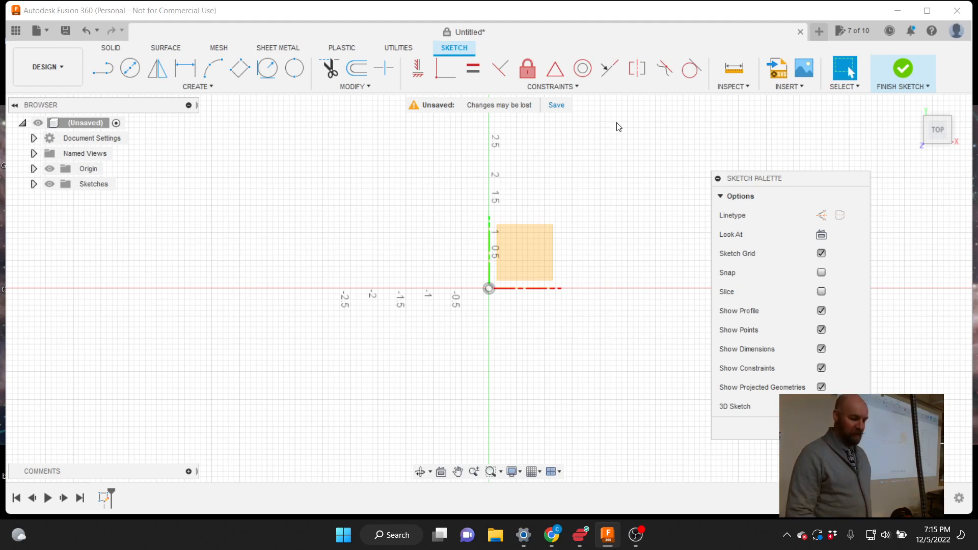
click(188, 88)
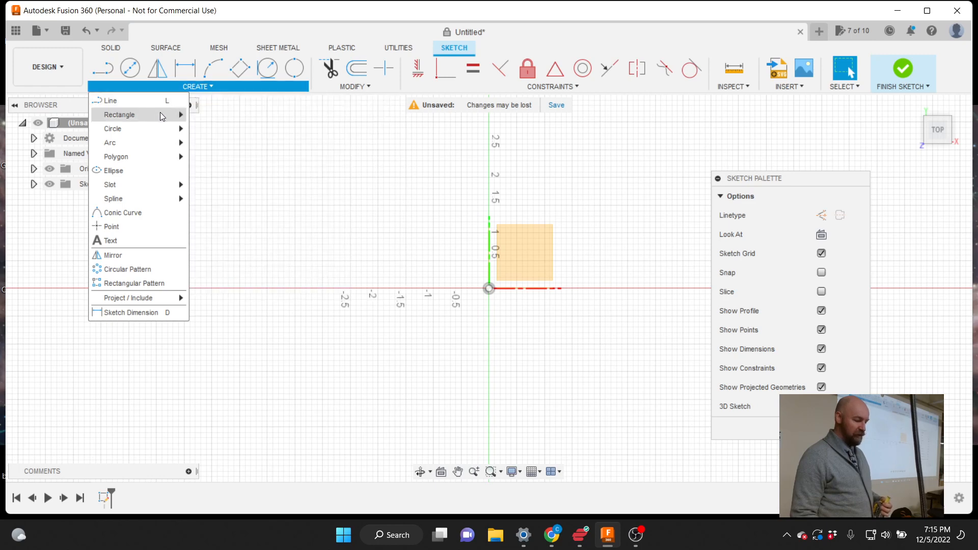
Begin a center-diameter circle at the origin, then cancel it with Esc
mouse_move(164, 129)
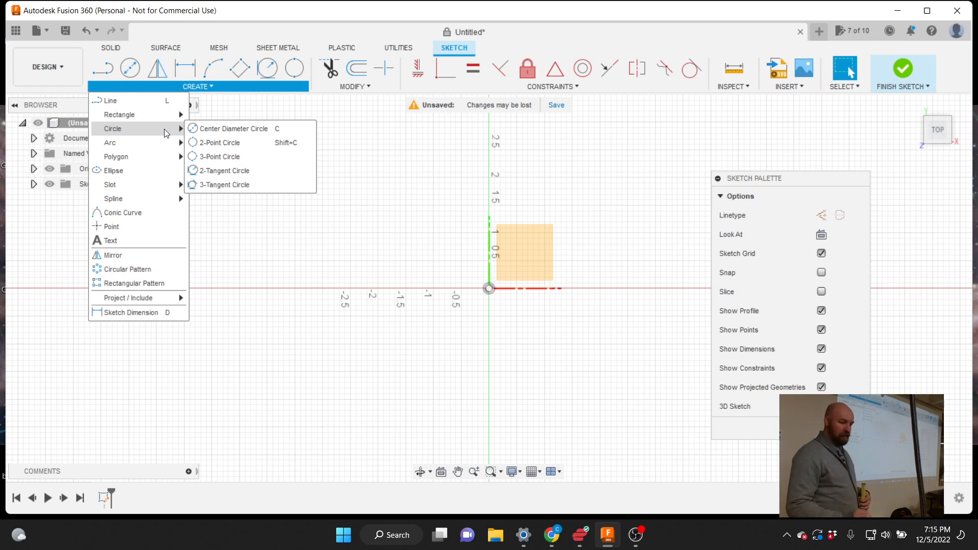
click(234, 129)
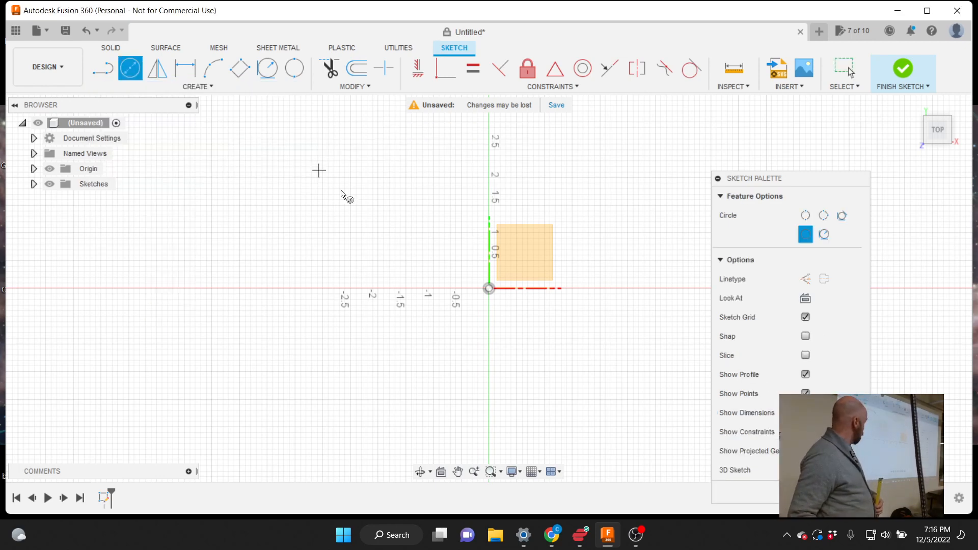
click(490, 290)
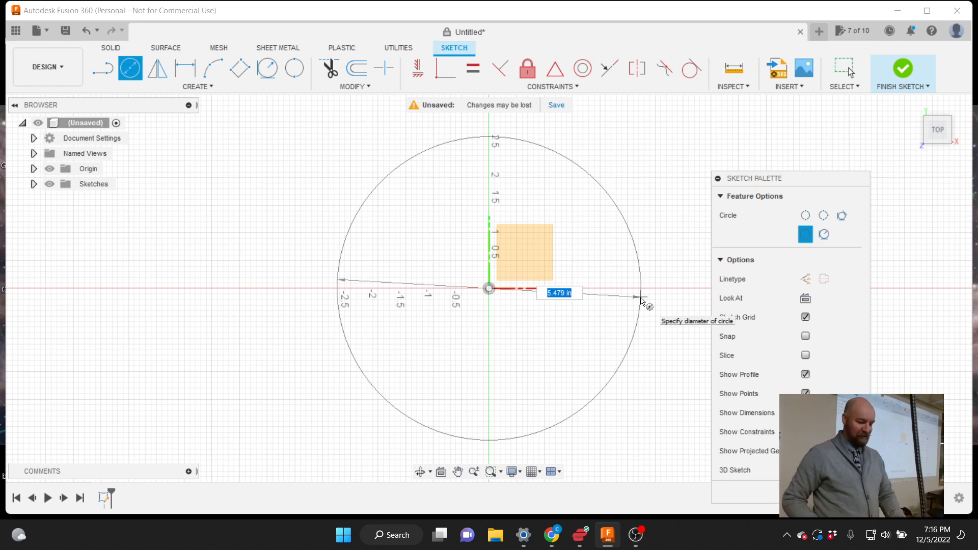
key(Escape)
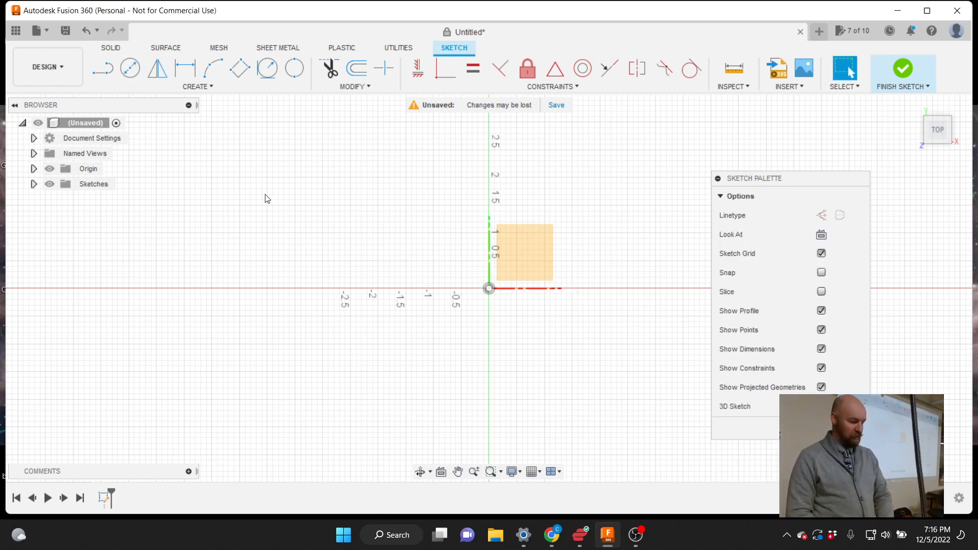
Start the Line tool and expand Document Settings to show the units set to inches
key(l)
click(34, 139)
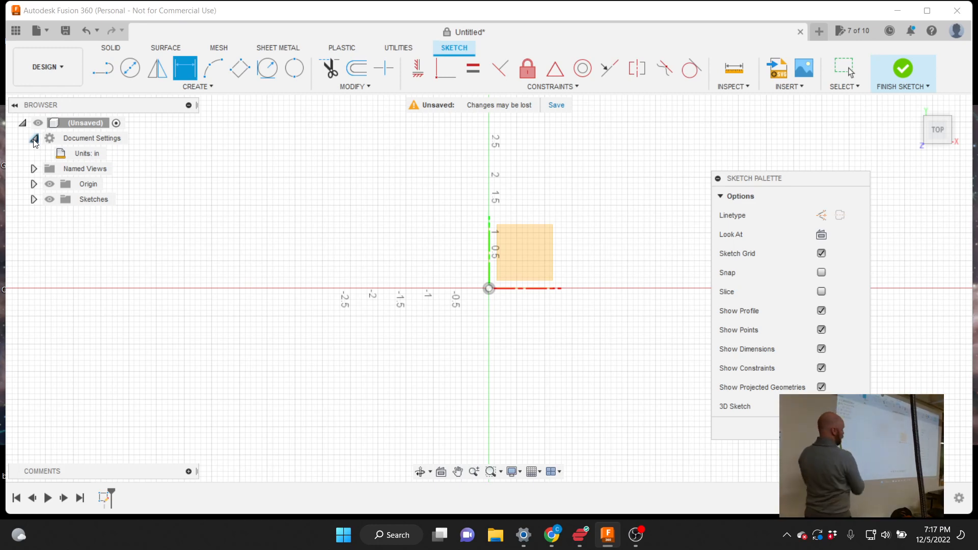
click(34, 138)
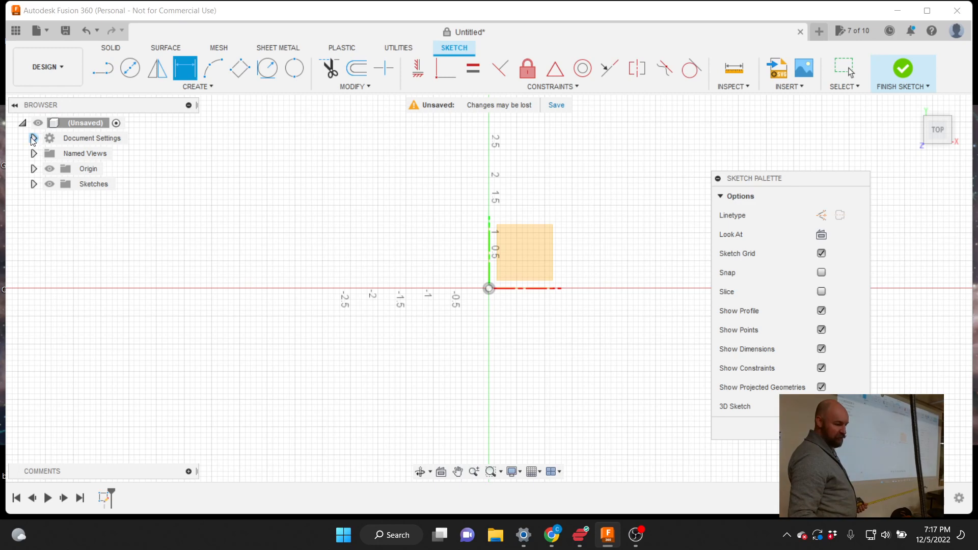
click(34, 138)
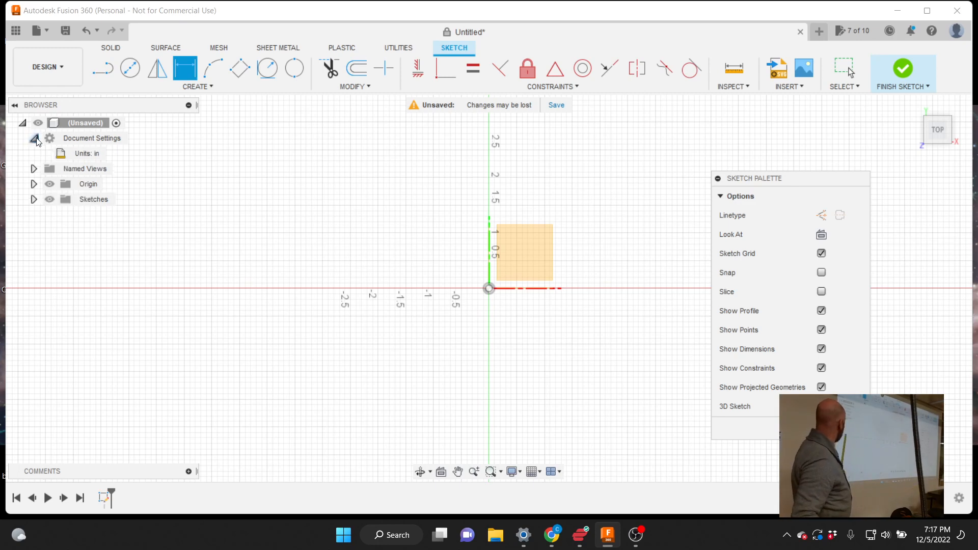
click(34, 139)
click(33, 138)
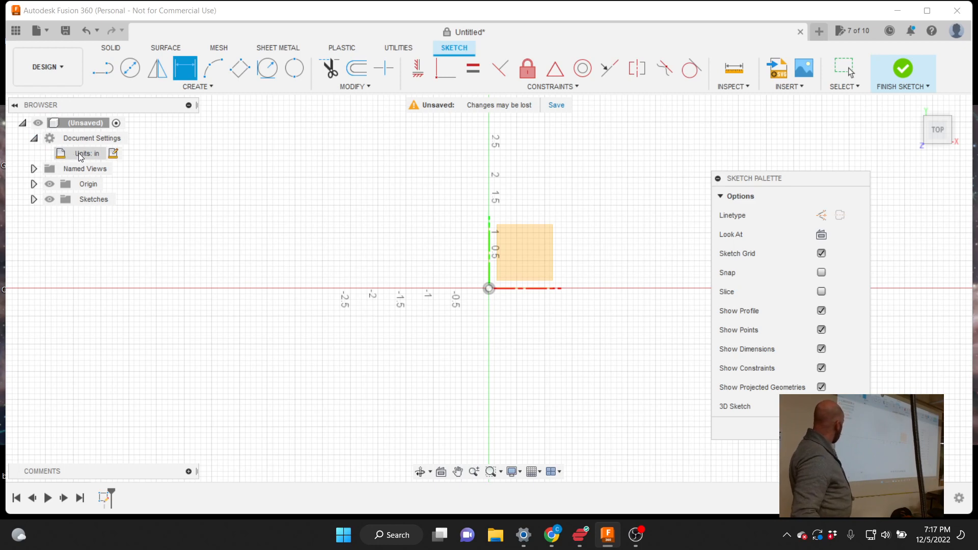
mouse_move(87, 157)
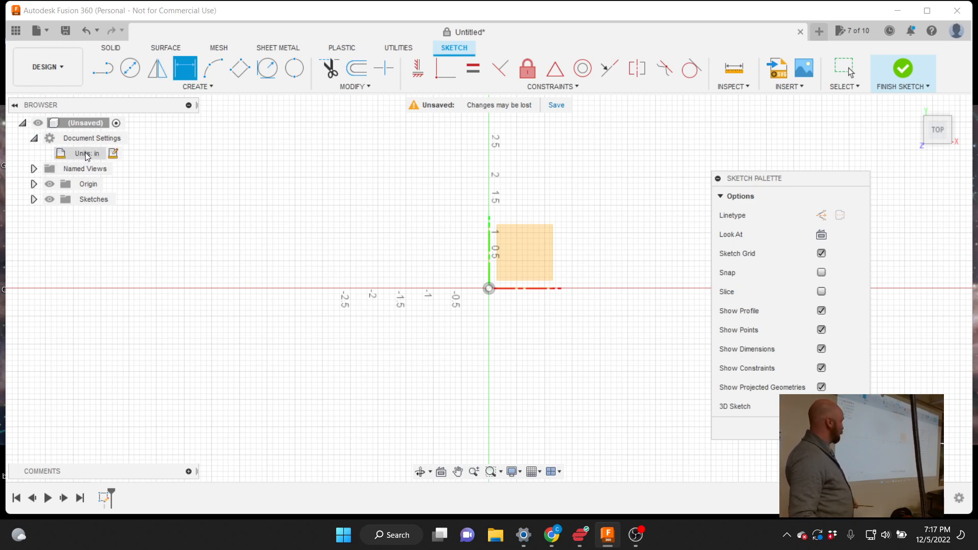
click(113, 154)
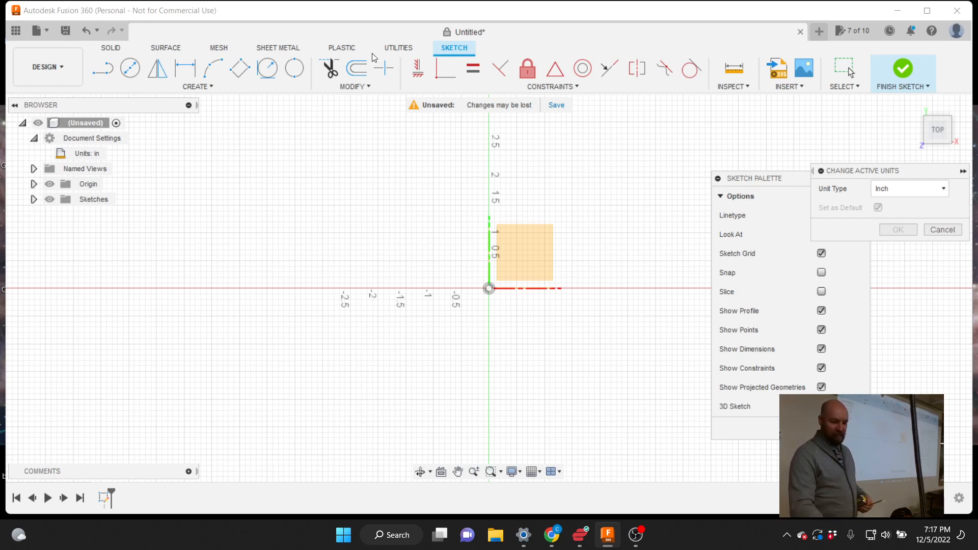
mouse_move(878, 172)
mouse_down()
mouse_move(699, 135)
mouse_move(617, 144)
mouse_move(613, 156)
mouse_up()
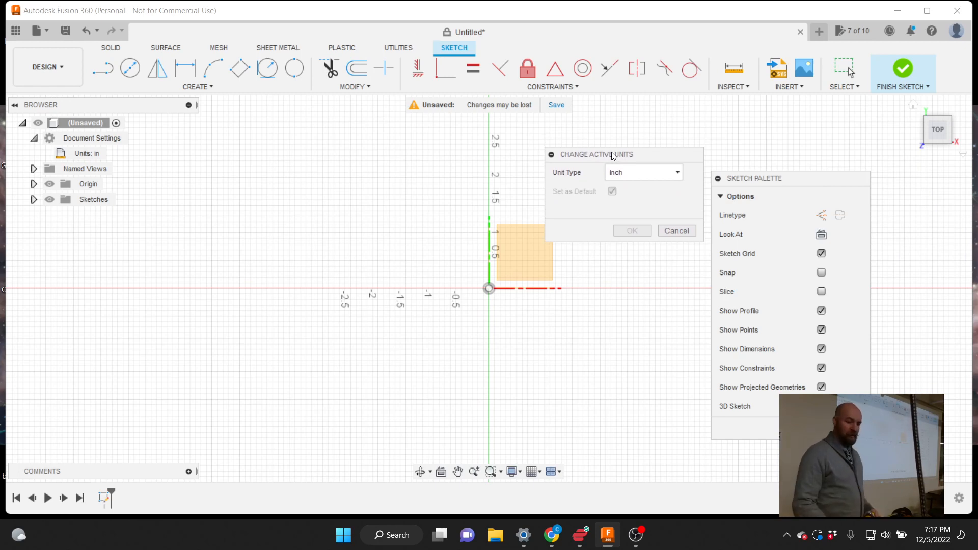
click(631, 173)
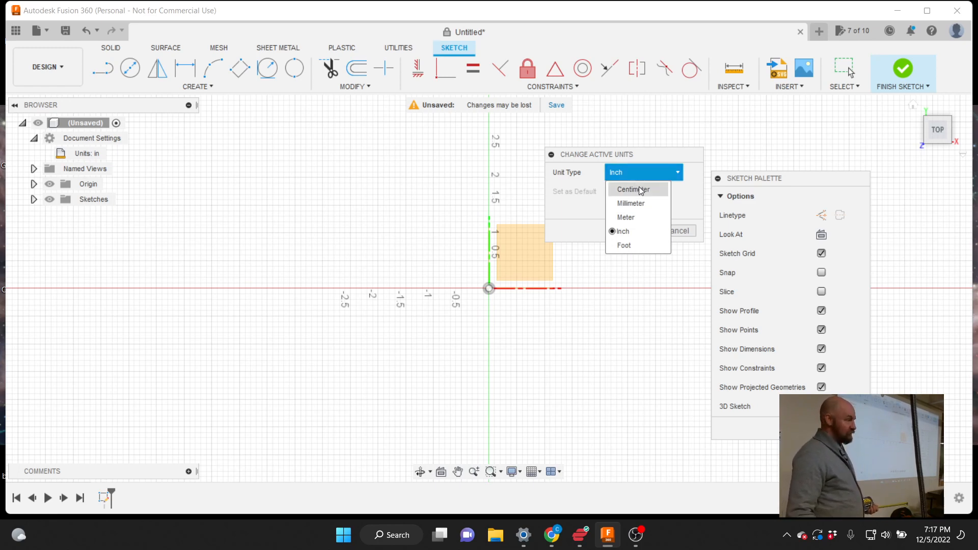
click(634, 218)
click(634, 179)
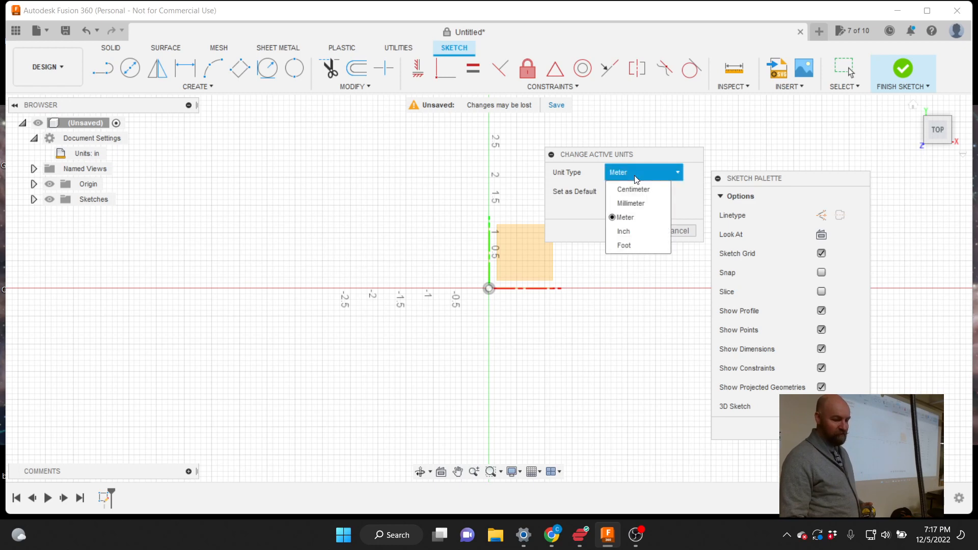
click(629, 232)
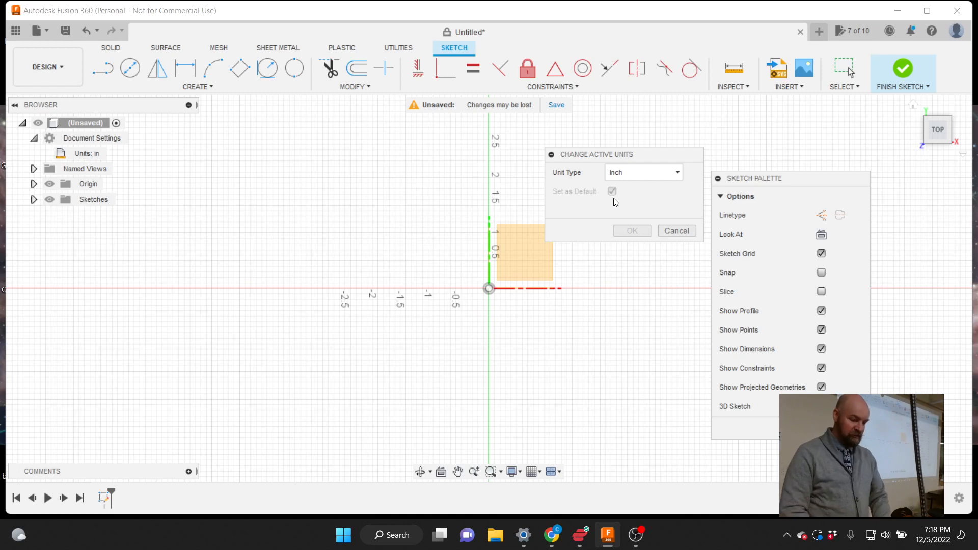
click(681, 231)
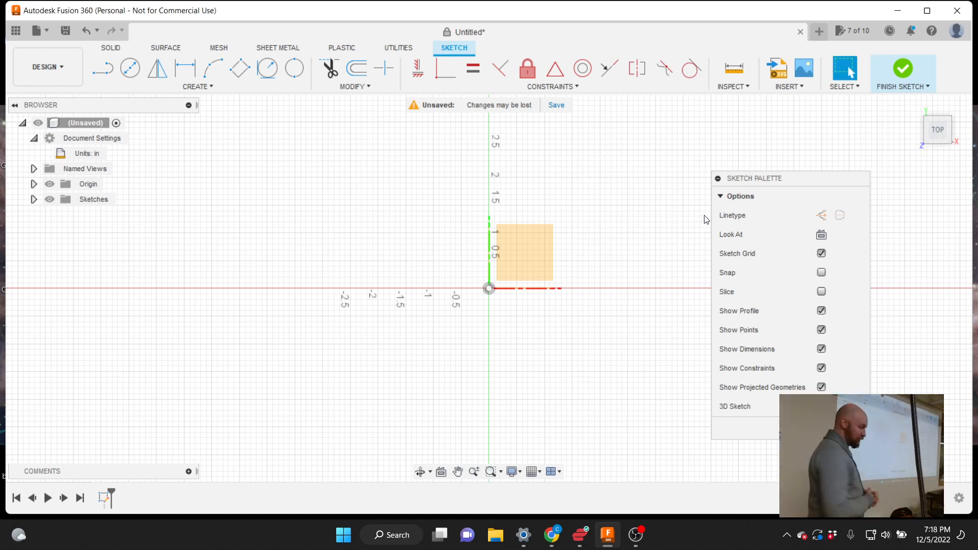
Choose Create > Circle > Center Diameter Circle in the sketch
click(202, 89)
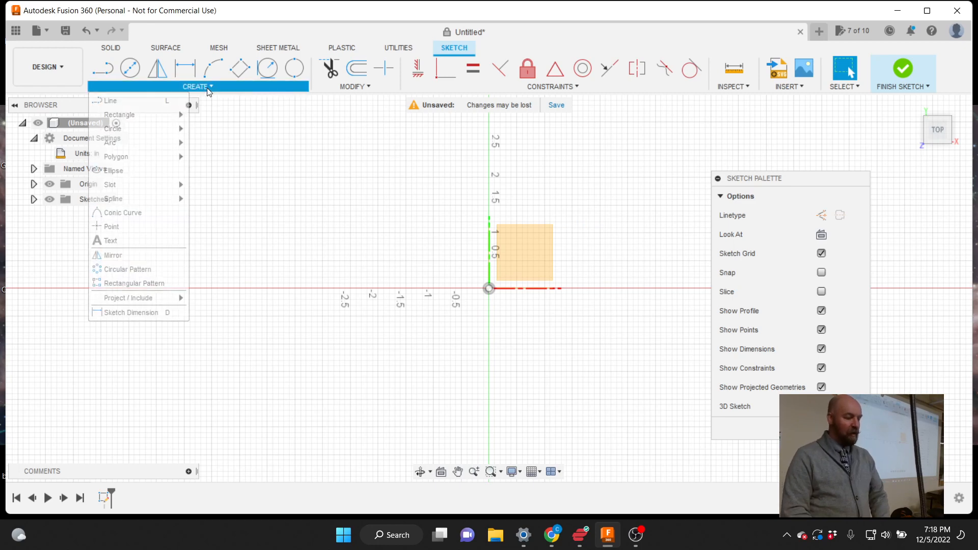
mouse_move(154, 127)
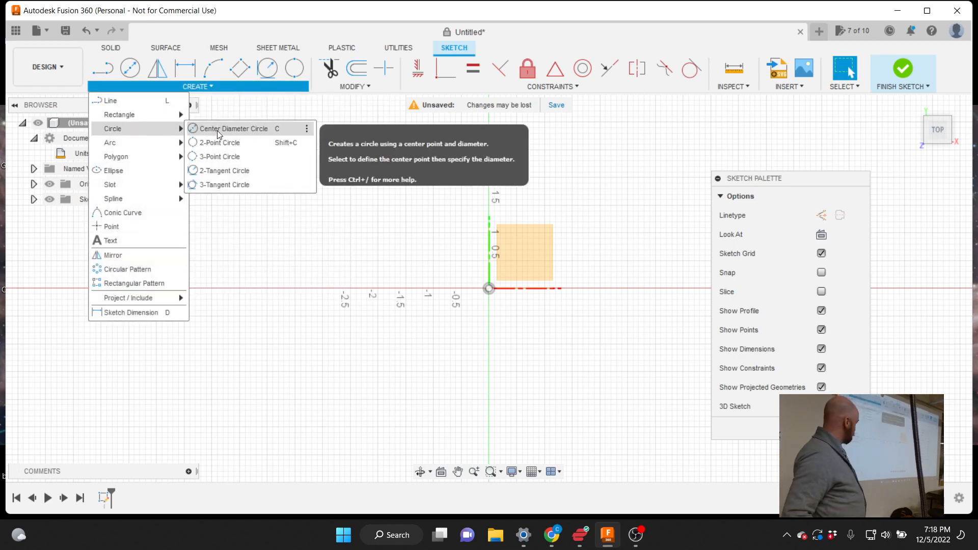
click(255, 130)
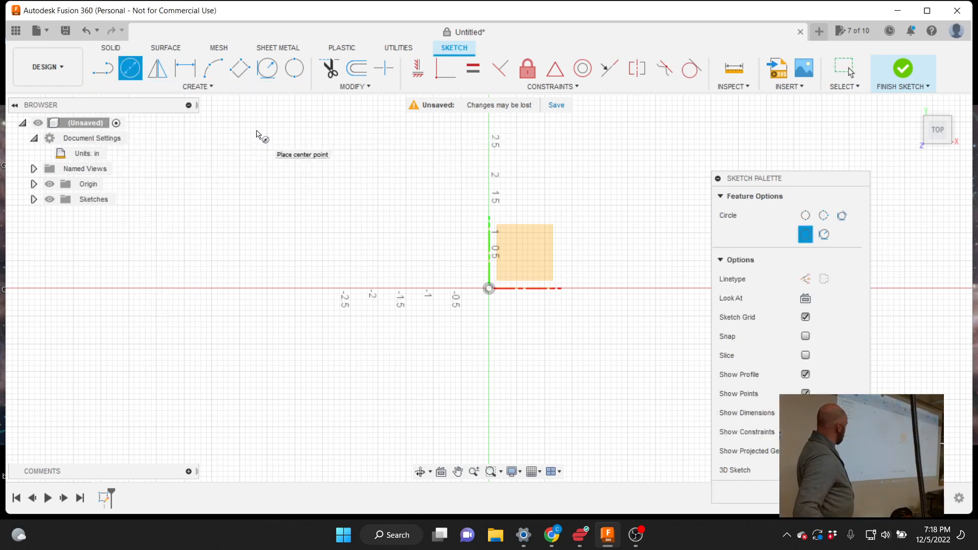
Draw a 4 in diameter circle centred on the origin and select its profile
click(489, 289)
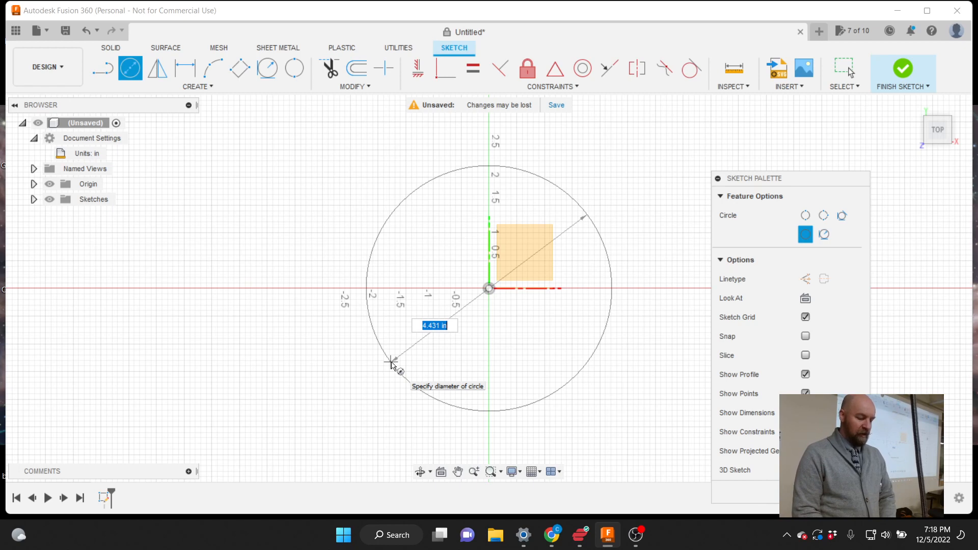
text(4)
key(Tab)
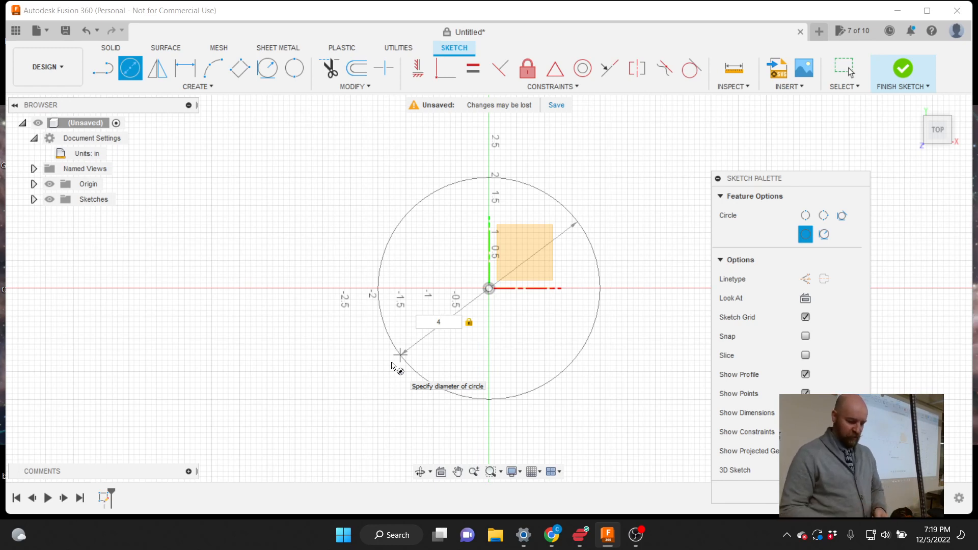
key(Return)
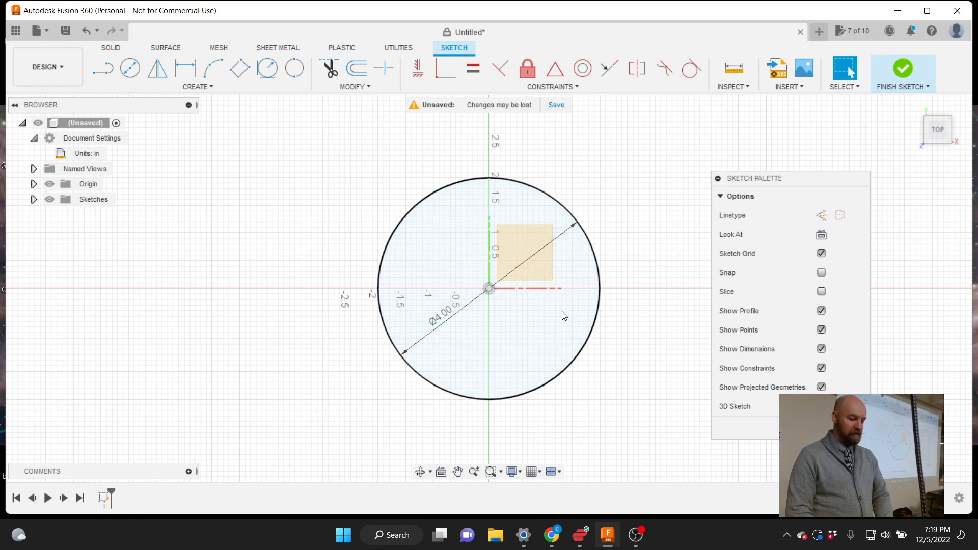
click(553, 325)
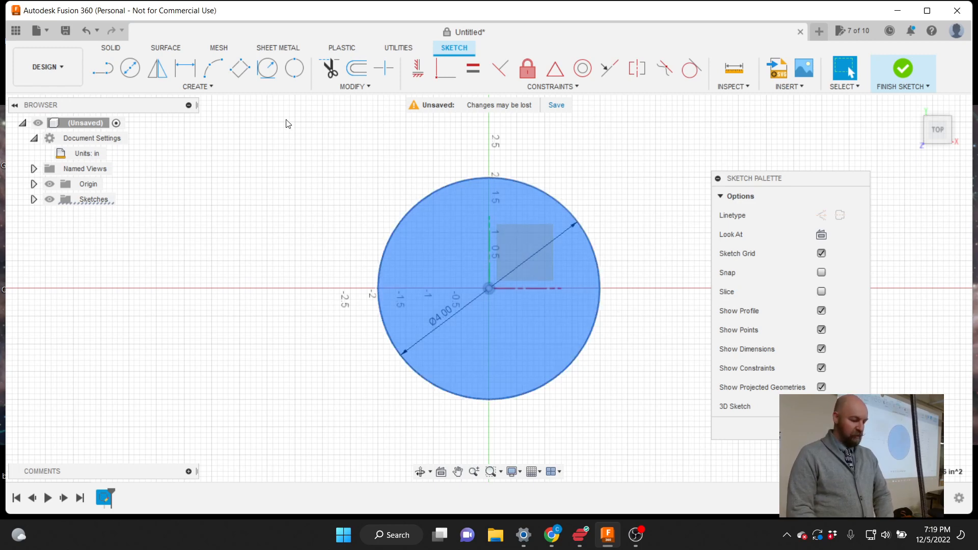
click(315, 218)
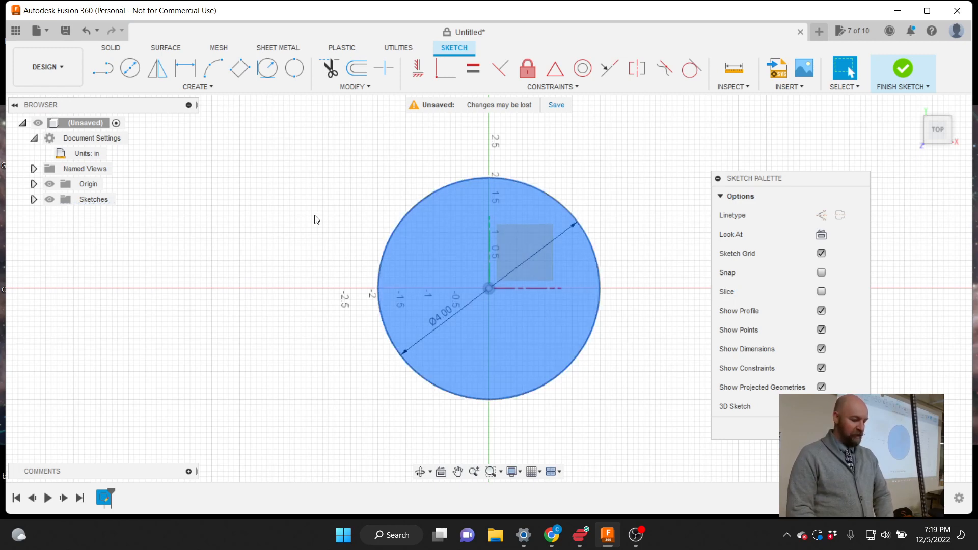
click(211, 87)
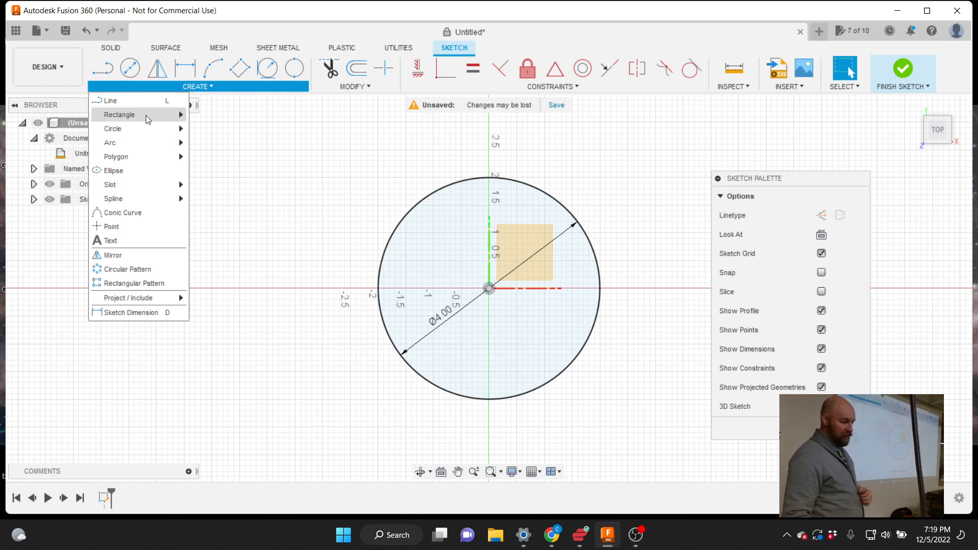
mouse_move(146, 128)
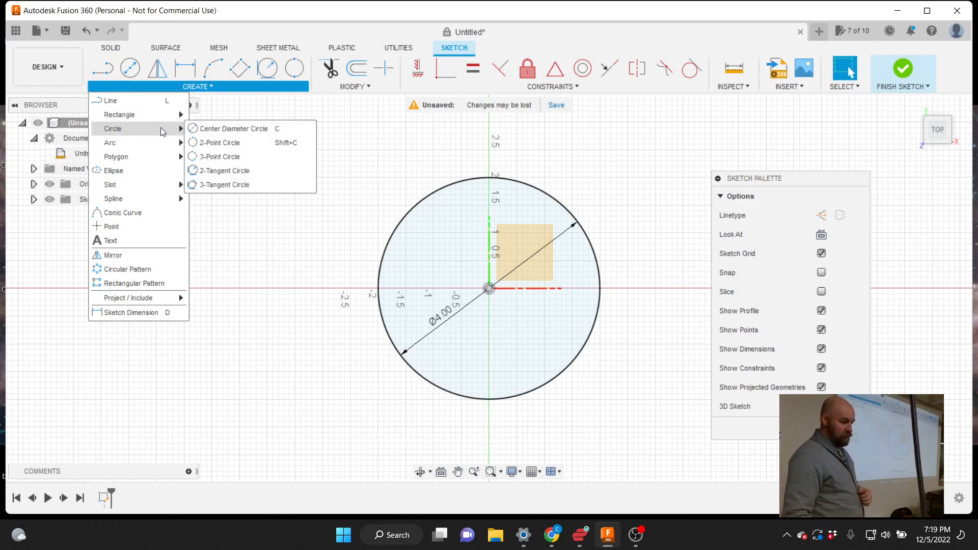
click(202, 137)
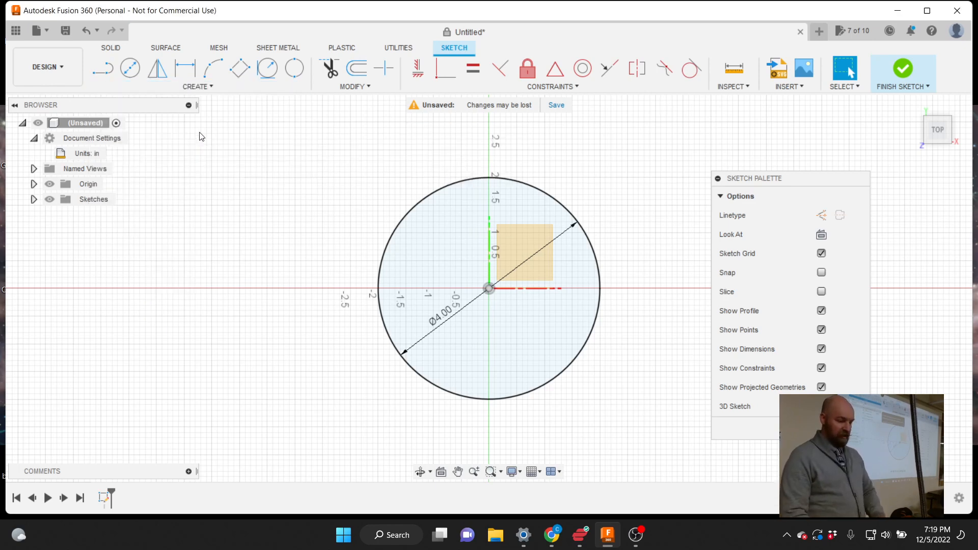
click(489, 289)
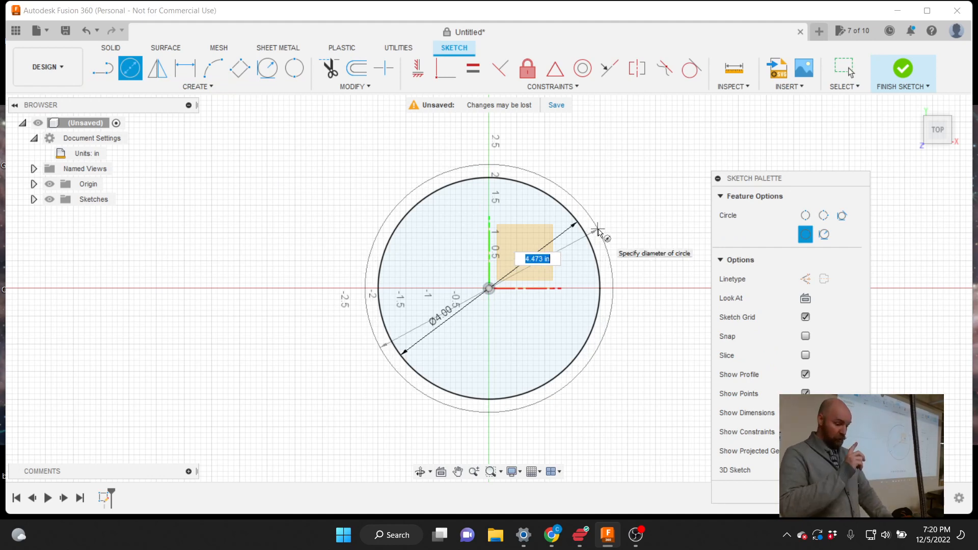
key(Escape)
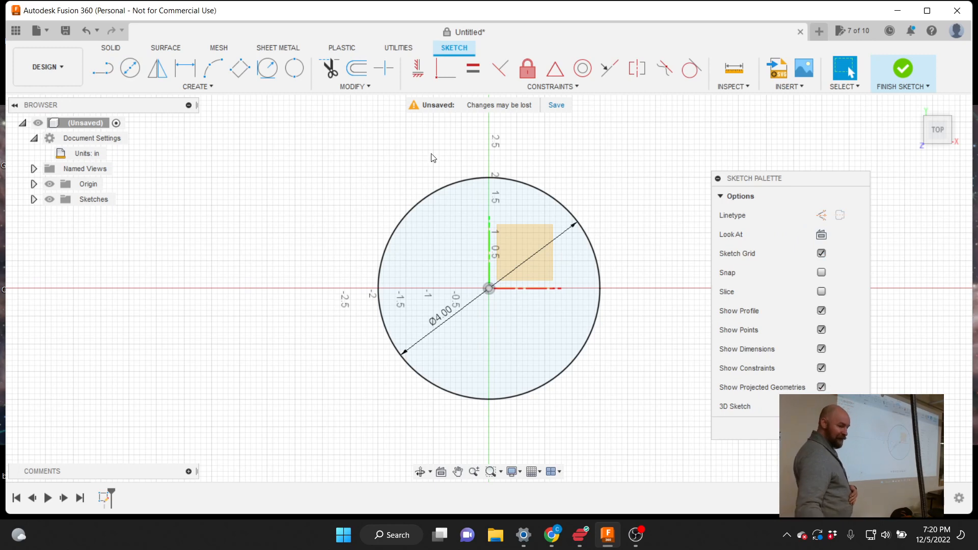
Choose Offset from the sketch Modify menu
click(365, 86)
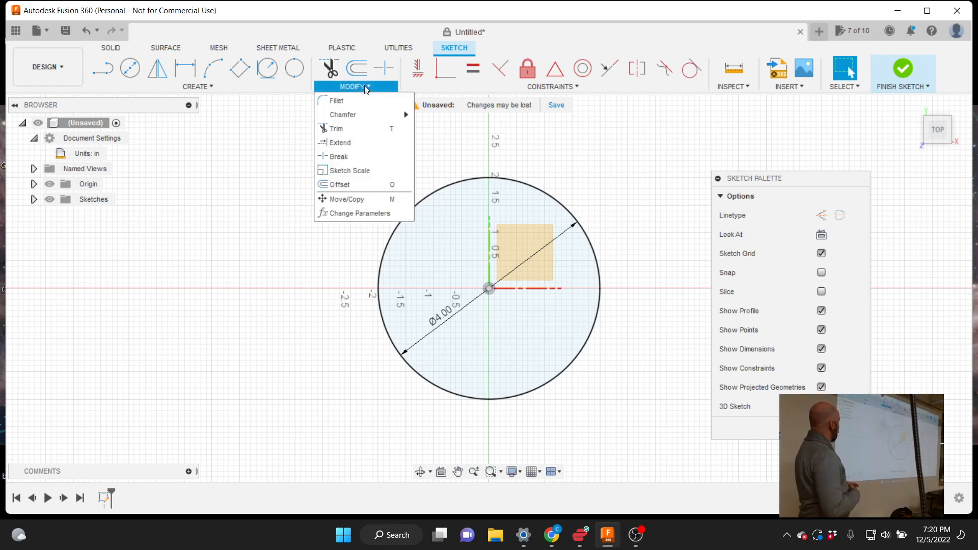
click(347, 186)
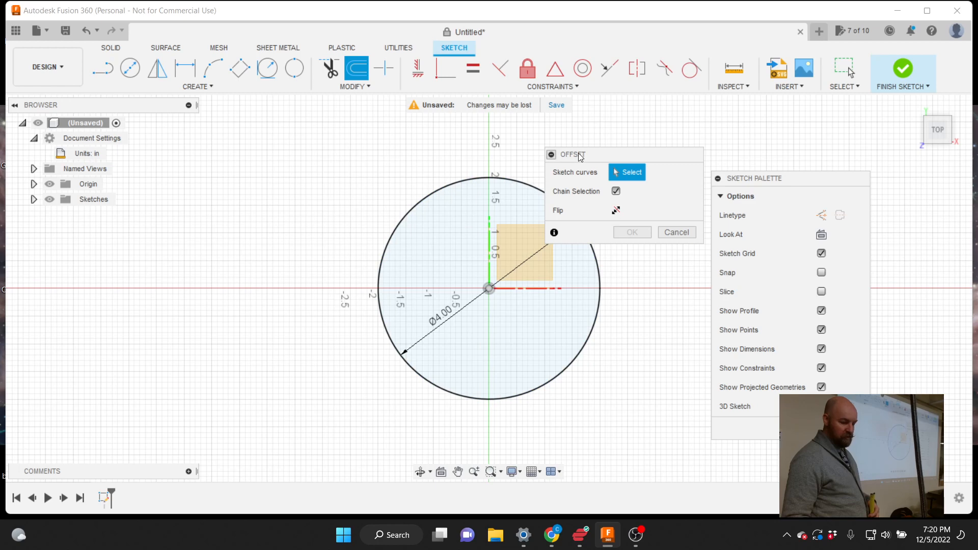
Offset the 4 in circle outward by 0.125 in to create a thin wall outline
drag(579, 156, 561, 191)
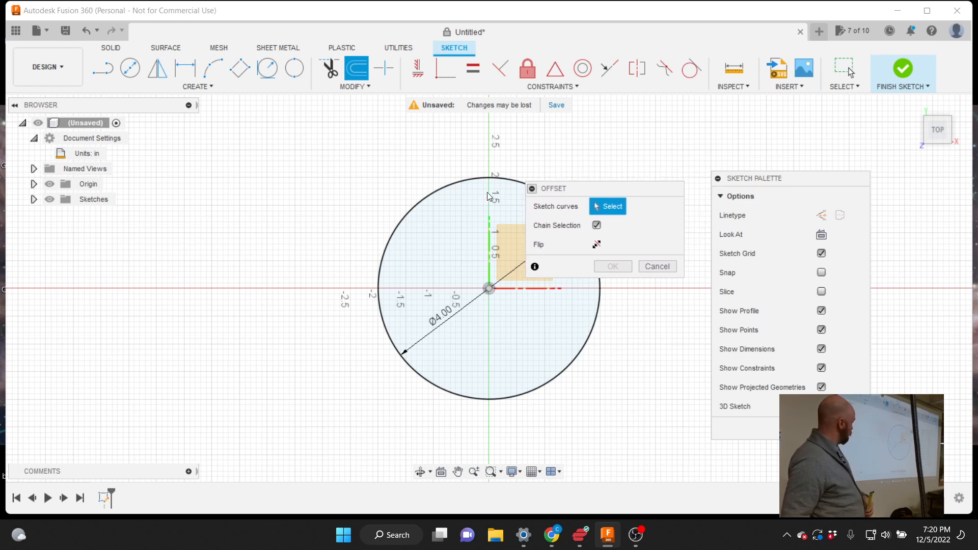
click(462, 179)
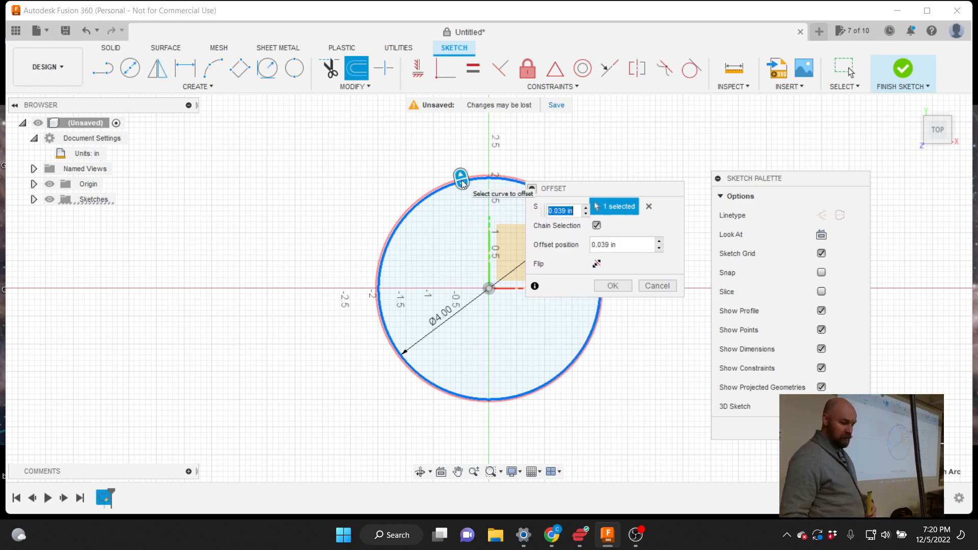
drag(462, 180, 453, 163)
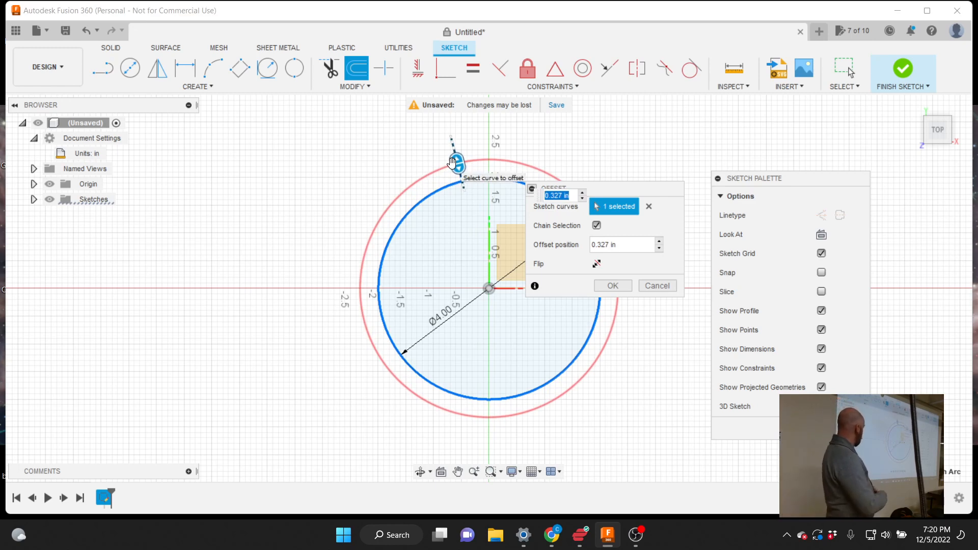
text(.25)
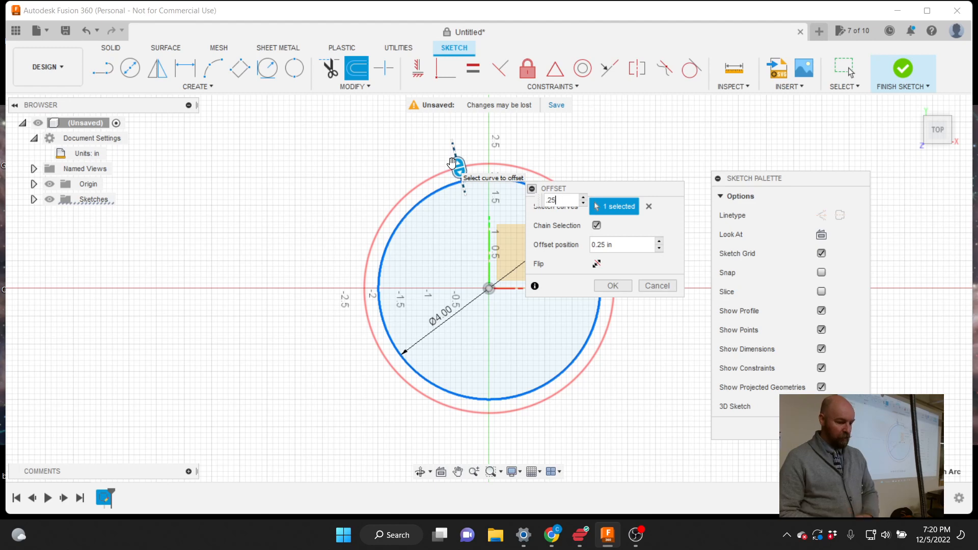
text(1)
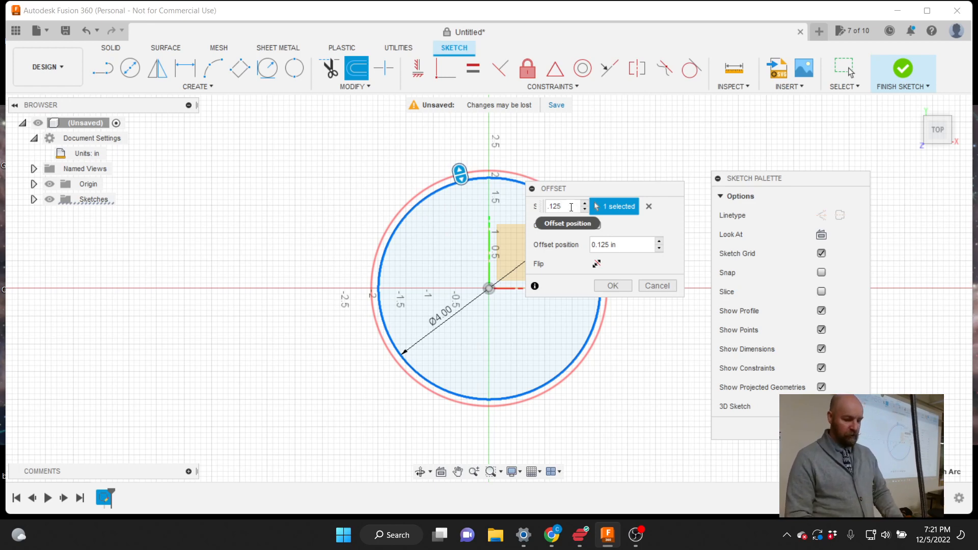
click(623, 221)
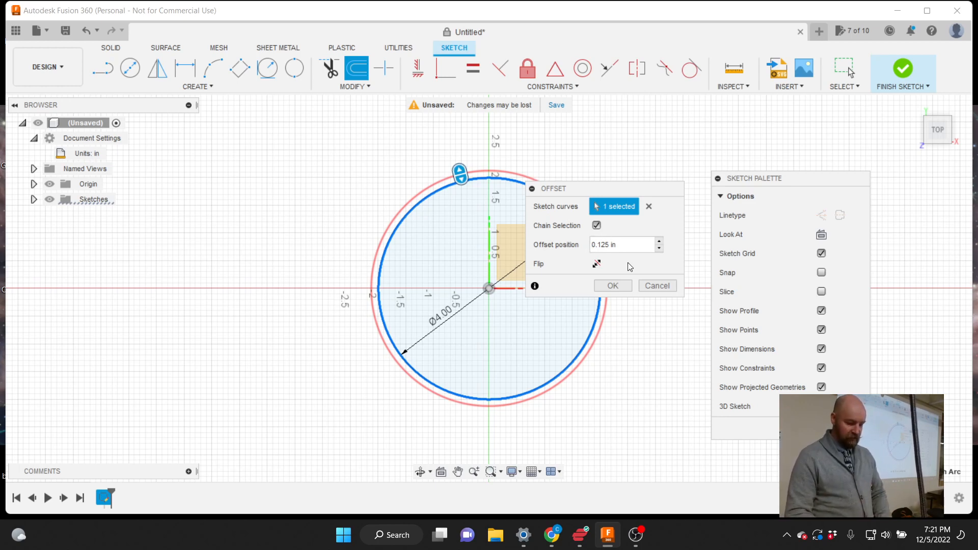
text(-)
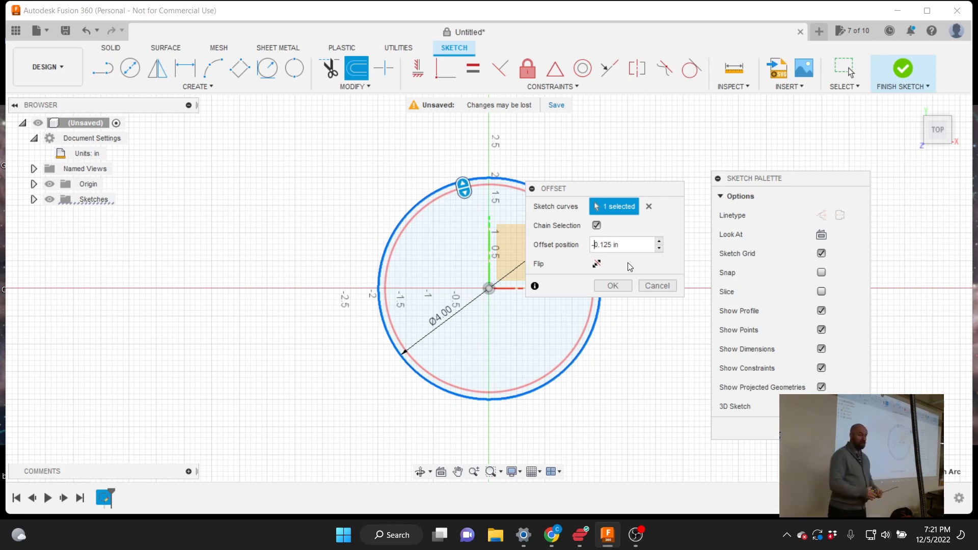
key(BackSpace)
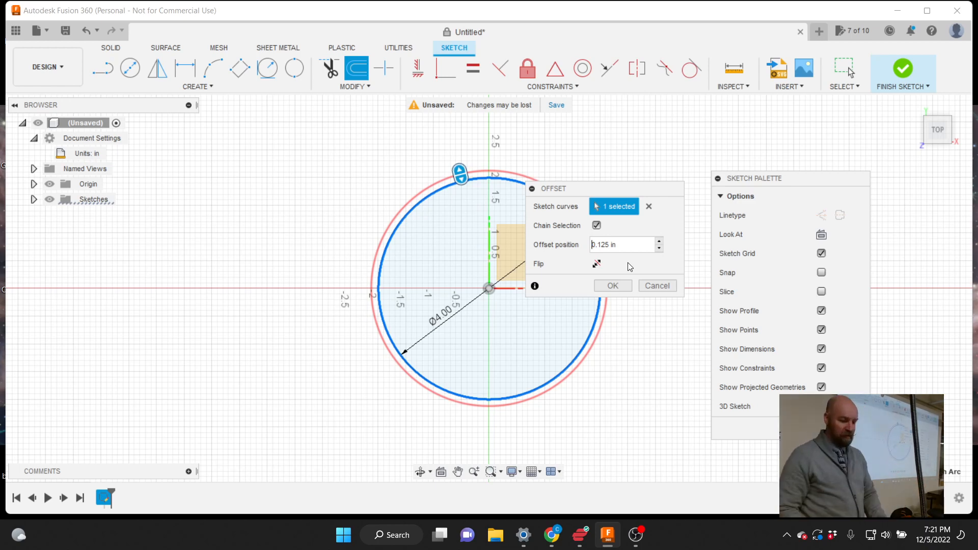
text(-)
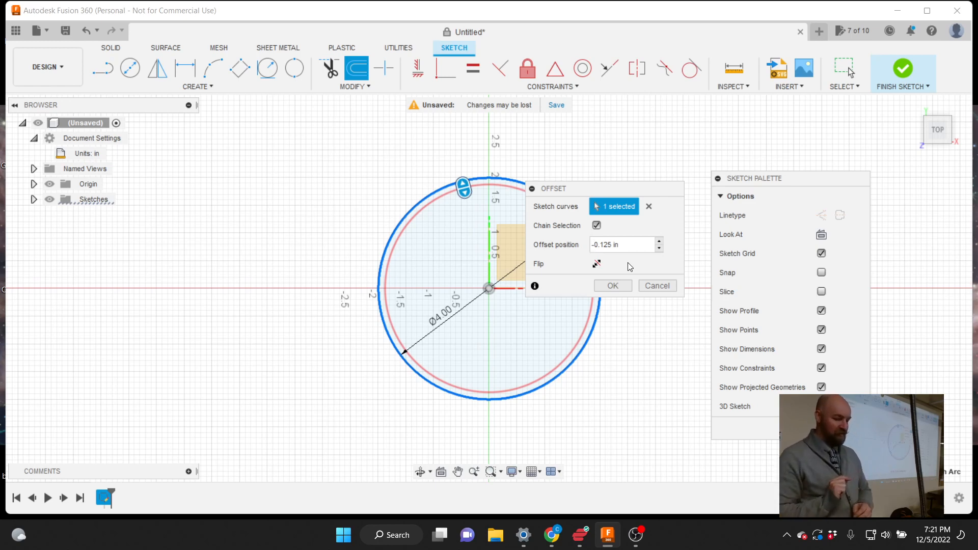
key(BackSpace)
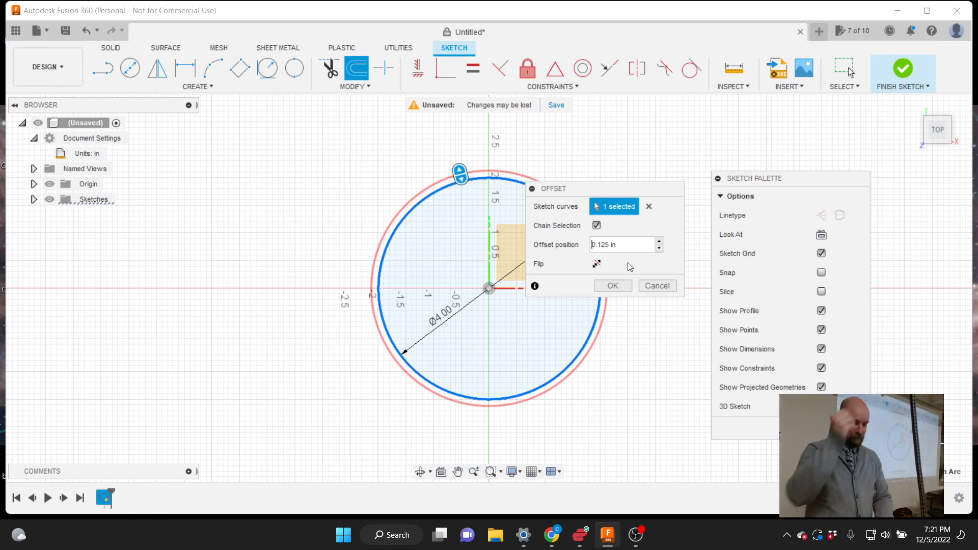
click(613, 288)
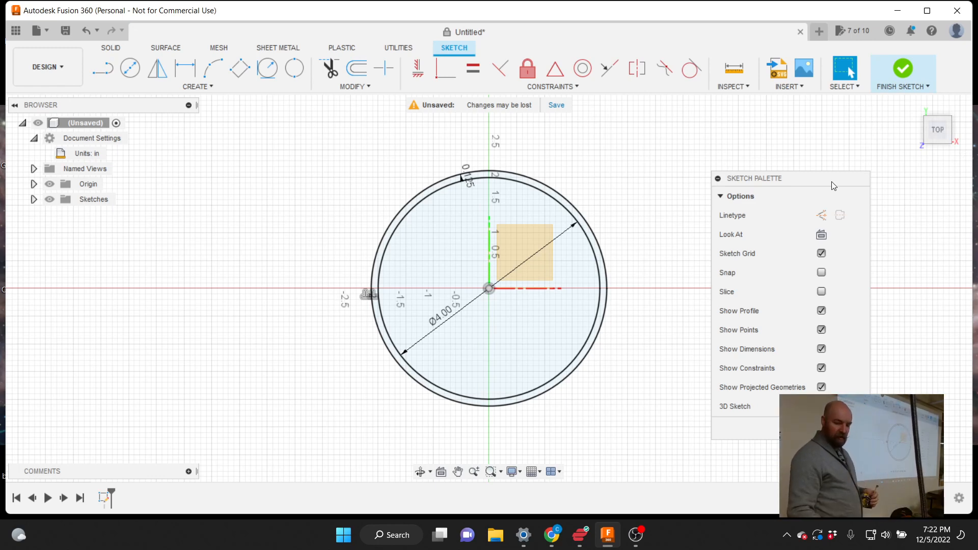
Finish the sketch holding the 4 in circle and its 0.125 in offset ring
drag(832, 182, 796, 165)
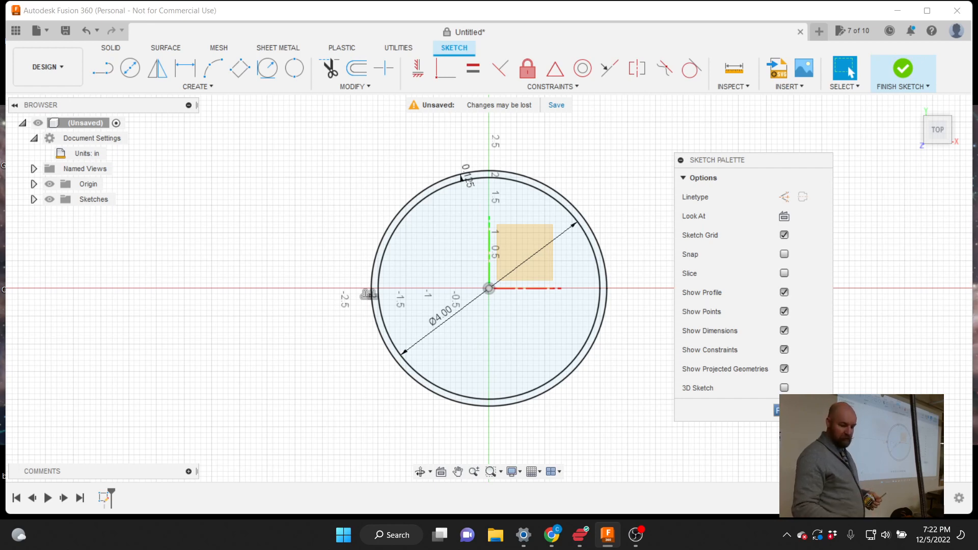
click(777, 411)
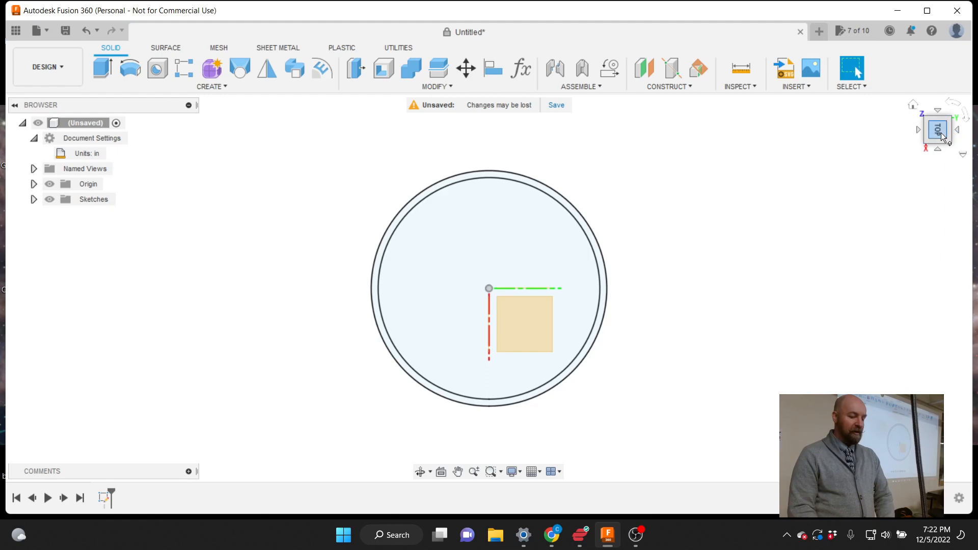
Tilt the view and expand the Sketches folder in the Browser to show Sketch1
mouse_move(940, 133)
mouse_down()
mouse_move(922, 129)
mouse_move(902, 91)
mouse_up()
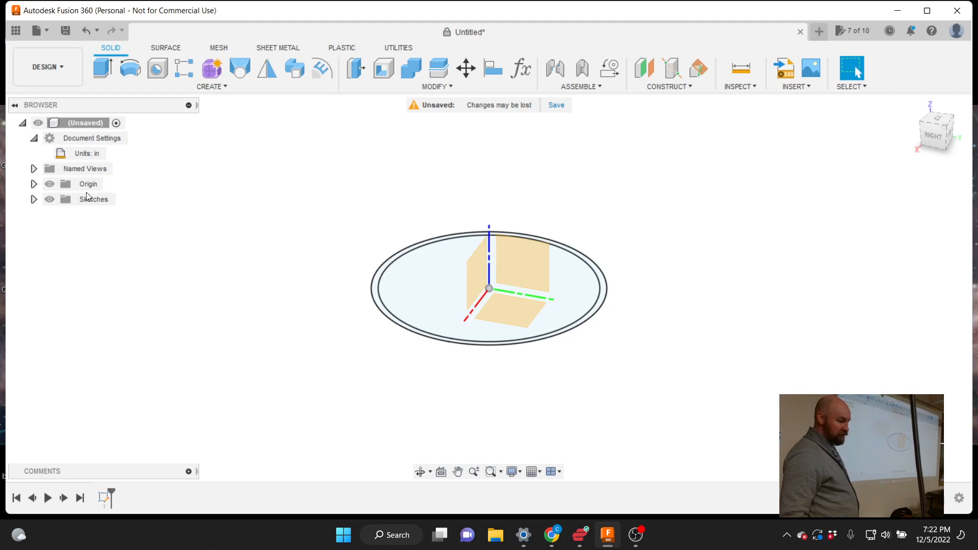
click(34, 201)
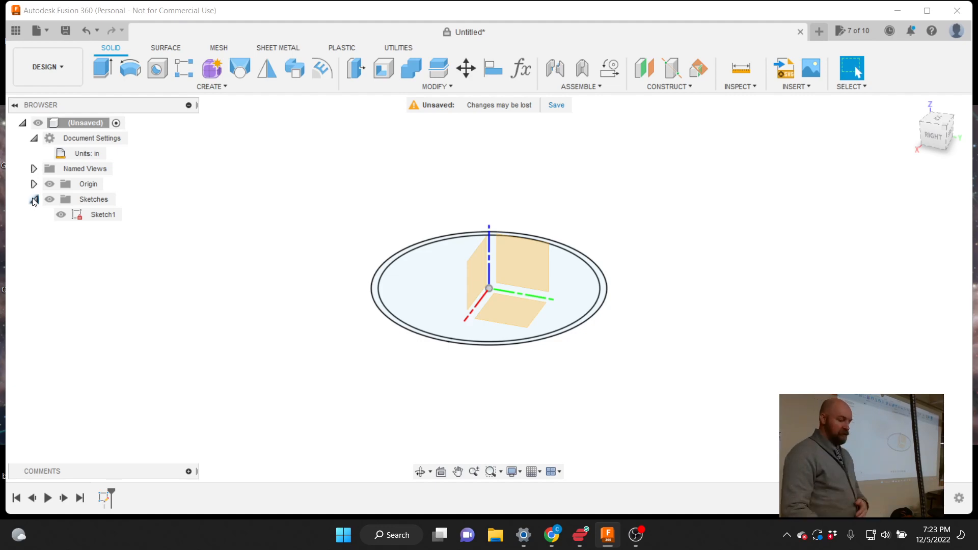
Rename Sketch1 to 'Outer Wall' in the Browser and deselect it
click(102, 214)
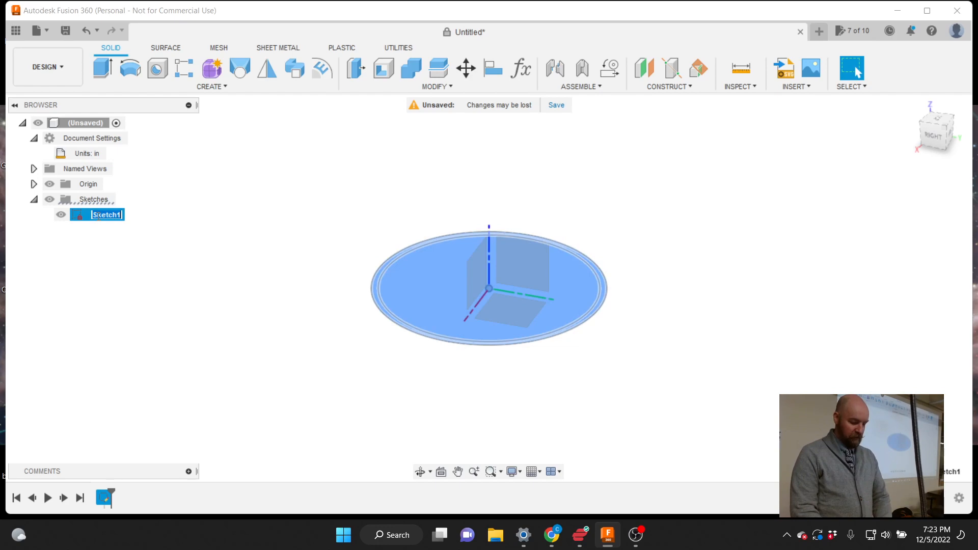
text(Cir)
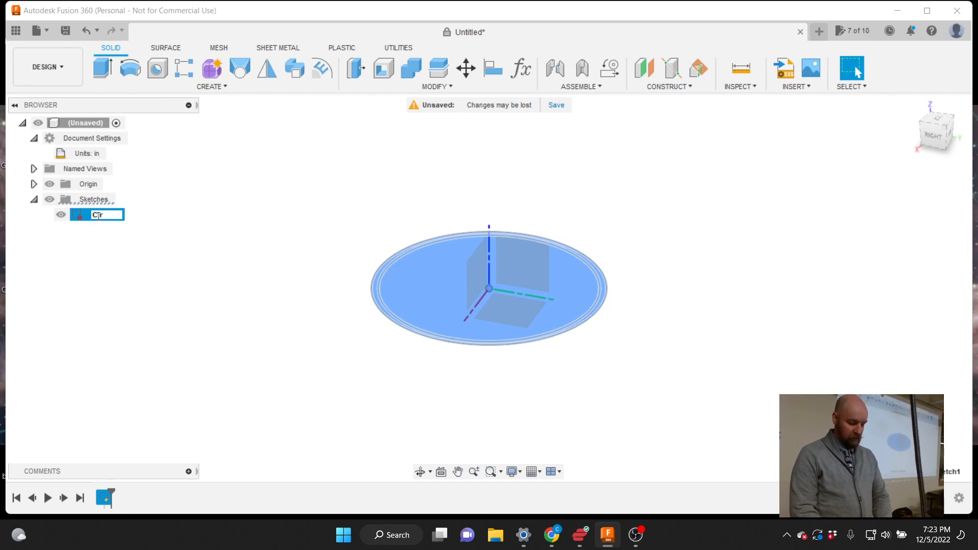
text(c)
key(BackSpace)
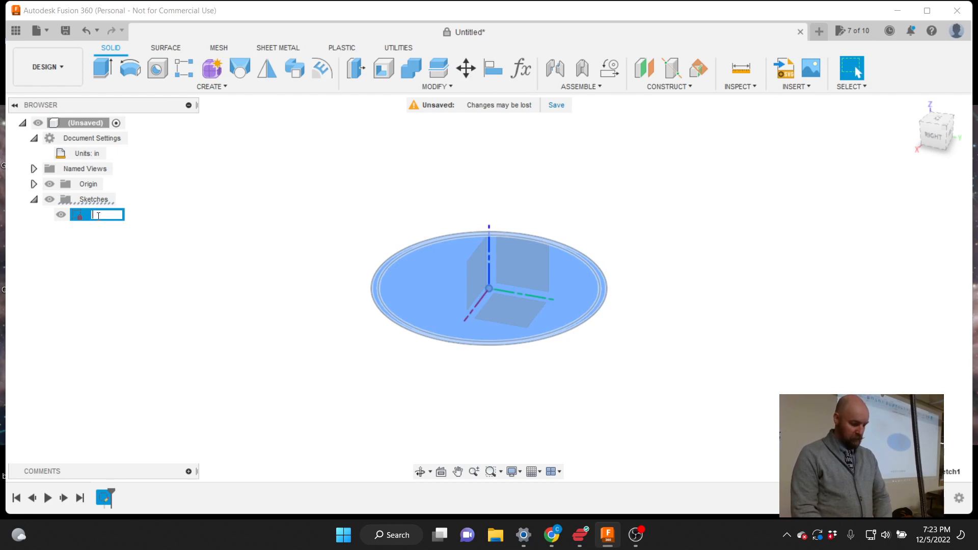
text(cle)
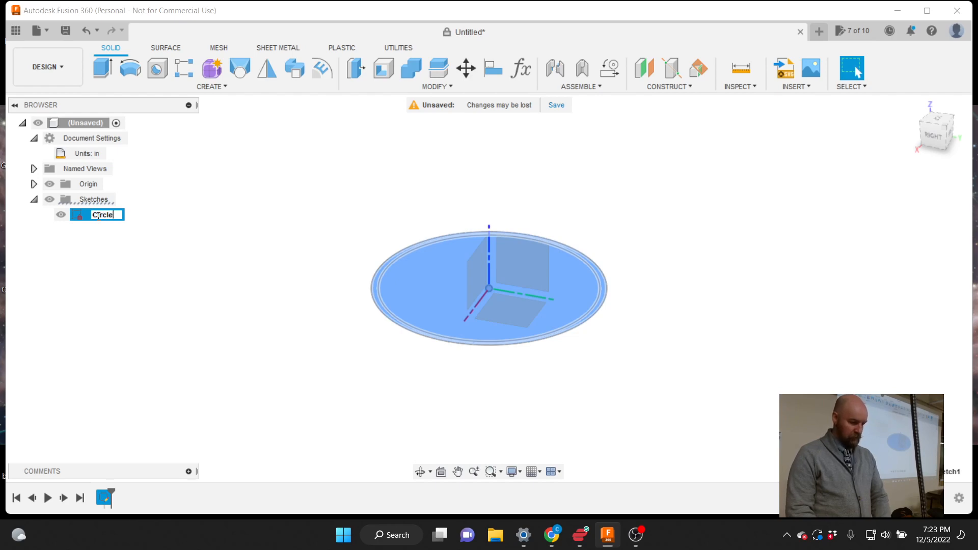
text(s)
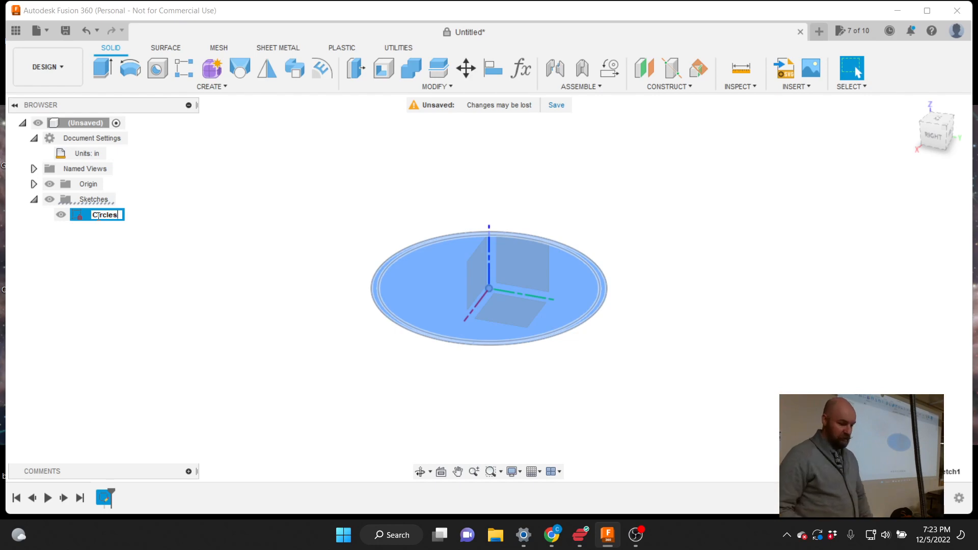
key(BackSpace)
key(BackSpace)
key(BackSpace)
key(BackSpace)
key(BackSpace)
key(BackSpace)
key(BackSpace)
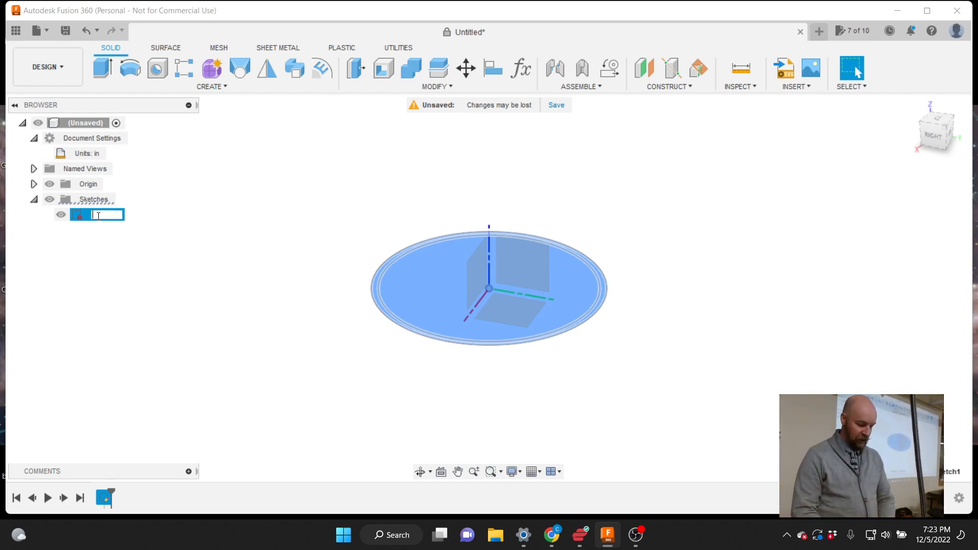
text(Out)
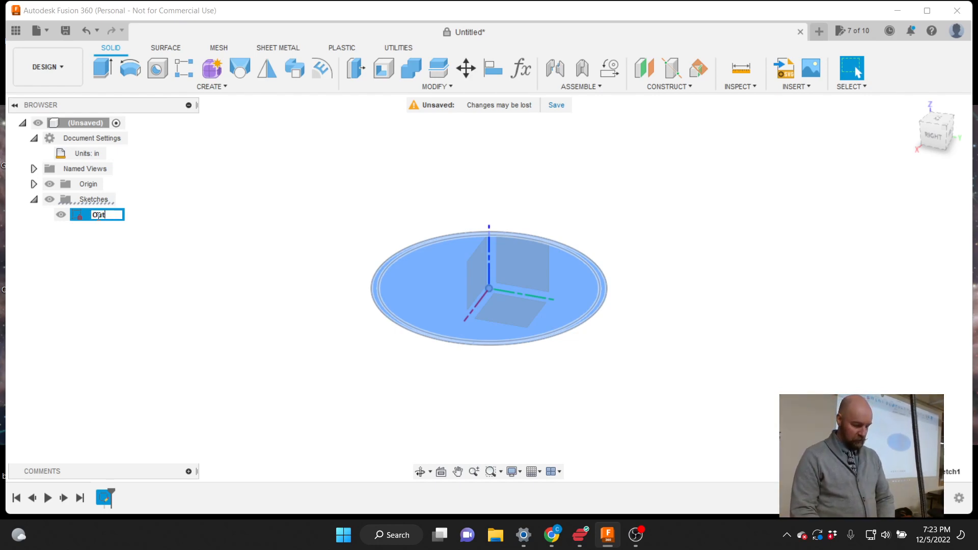
text(er Wall)
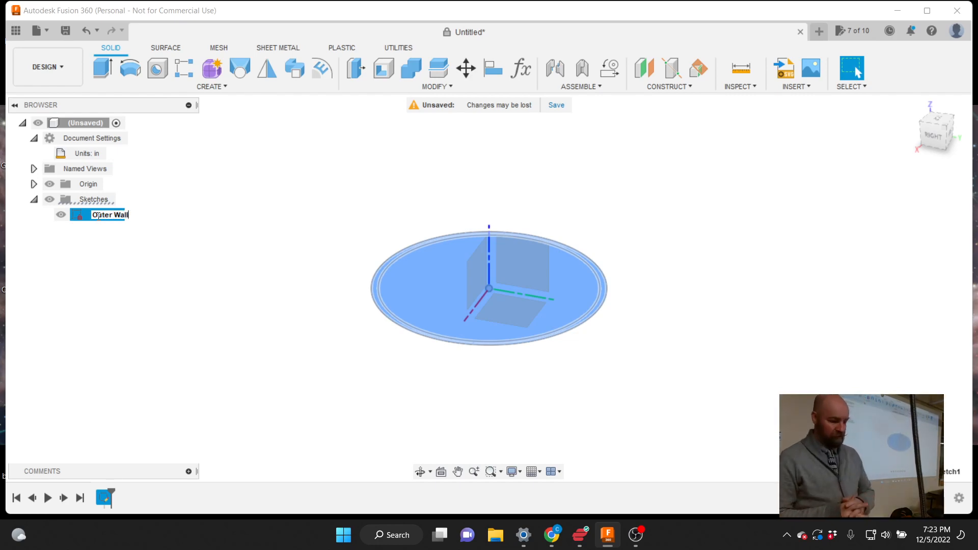
key(Return)
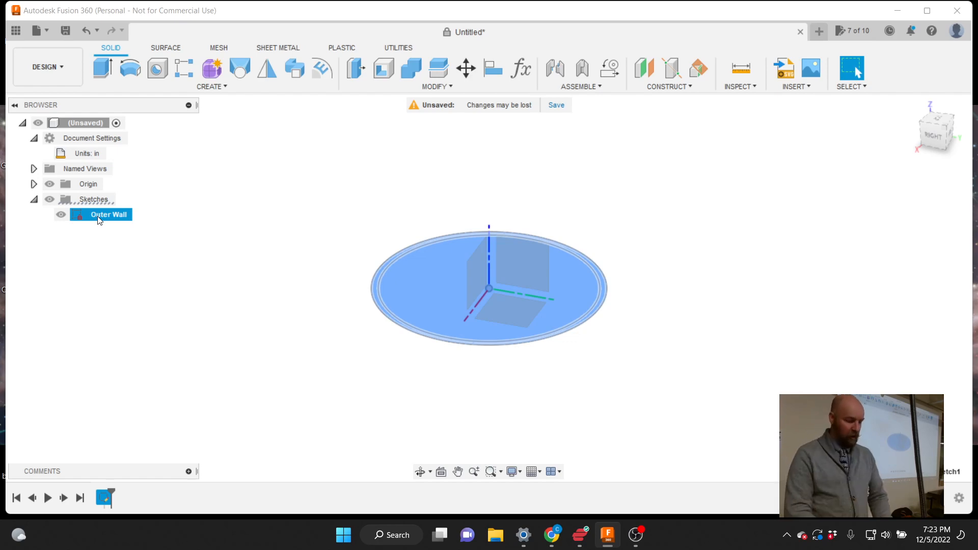
click(255, 242)
scroll(455, 406, down, 1)
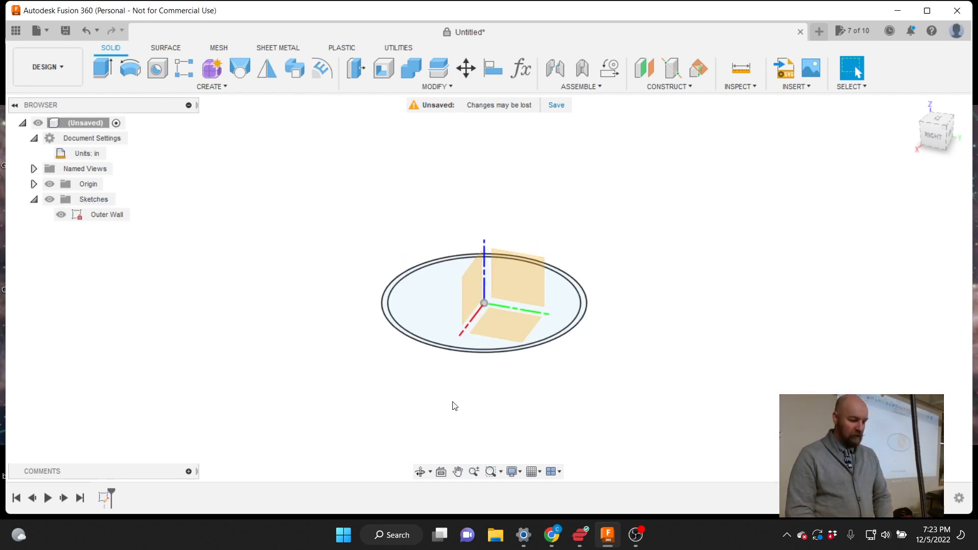
Zoom out slightly and show the CREATE dropdown on the Solid ribbon
scroll(455, 406, down, 1)
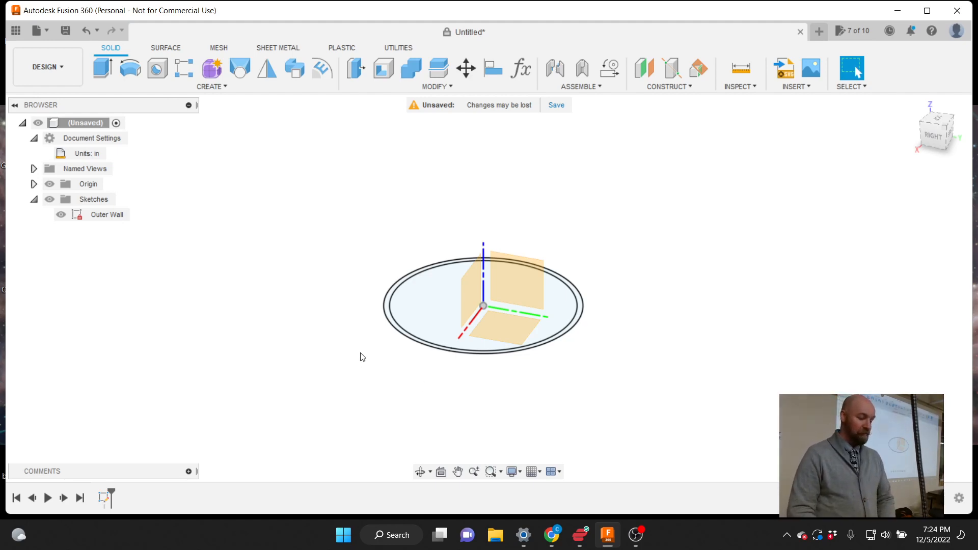
click(227, 87)
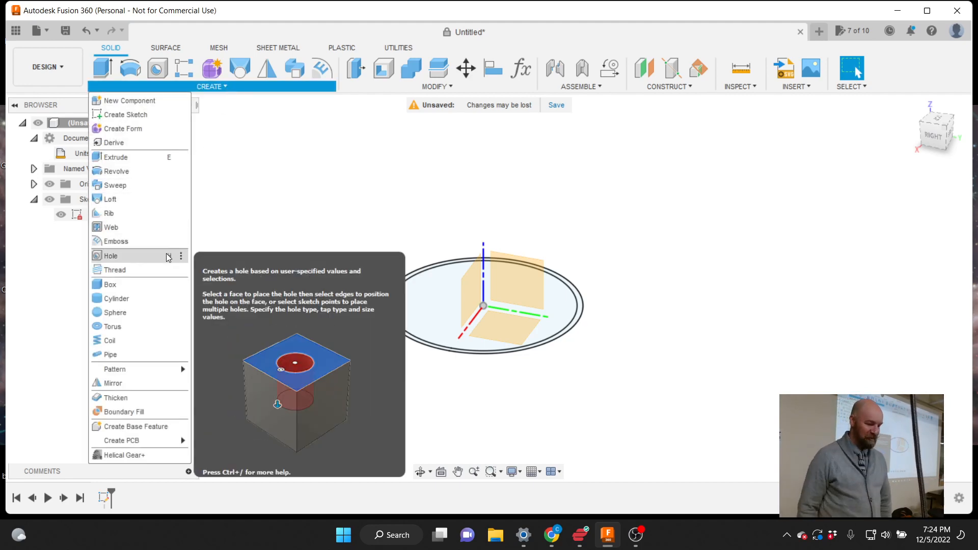
click(242, 220)
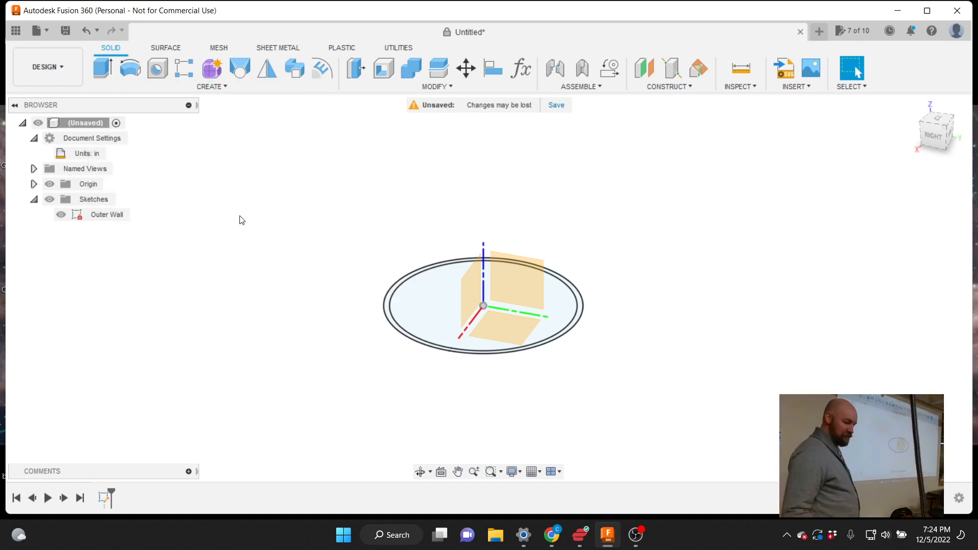
click(219, 87)
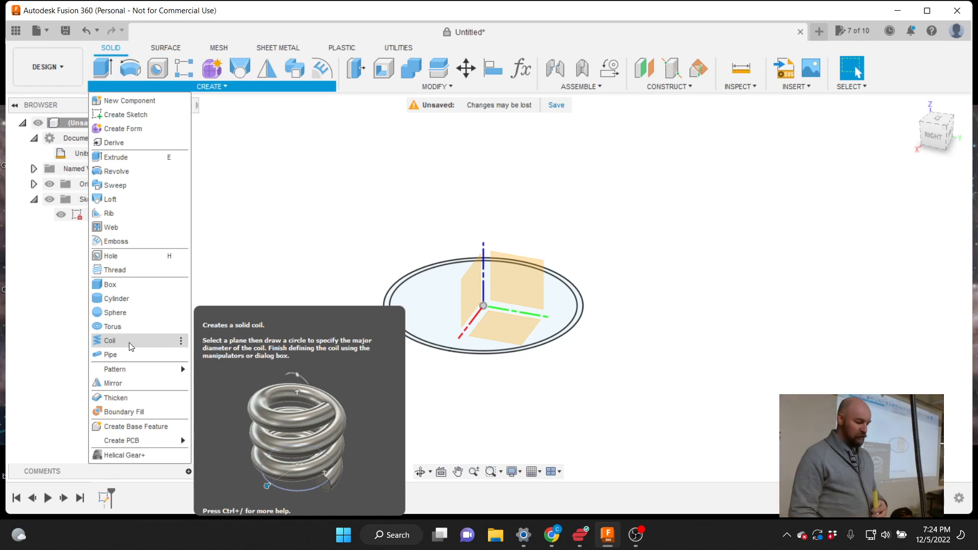
click(127, 342)
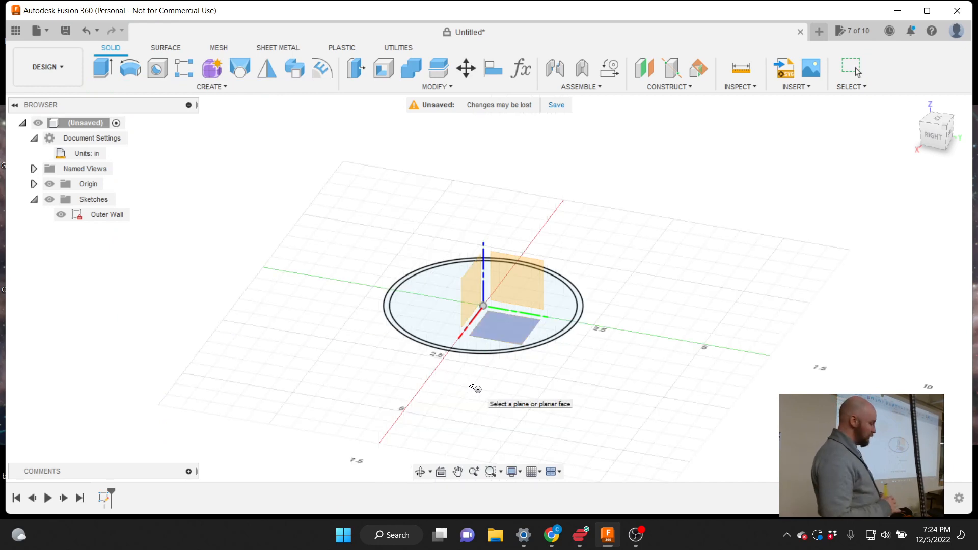
key(Escape)
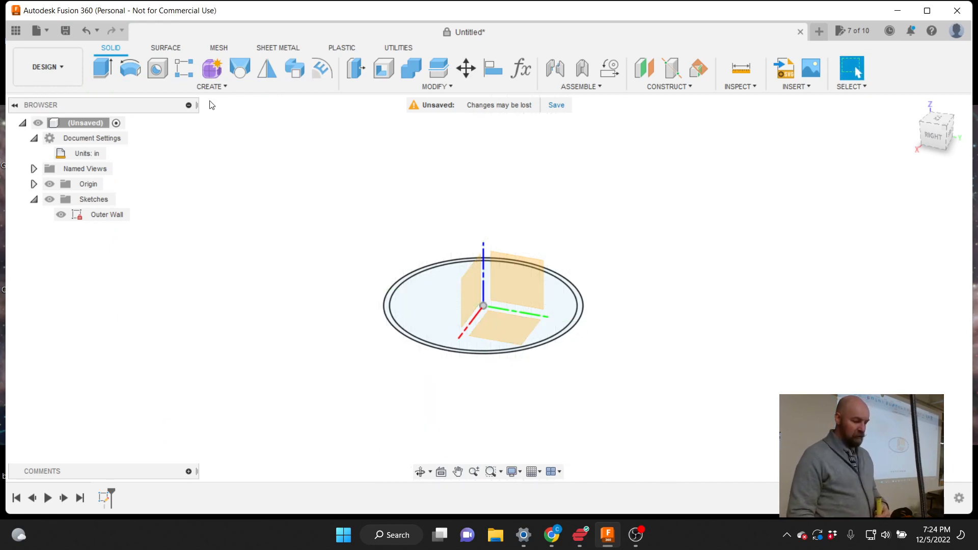
click(220, 89)
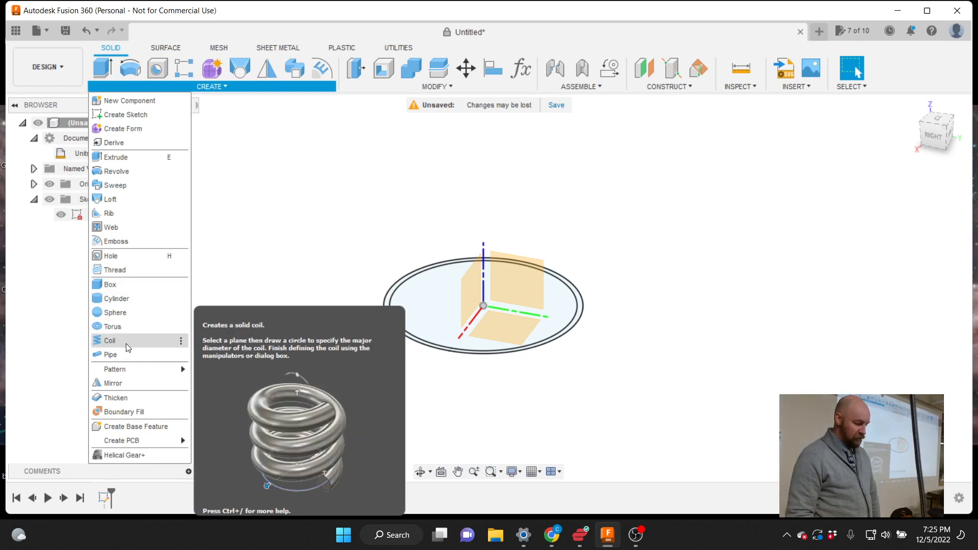
Start a Coil on the Outer Wall sketch plane, centred at the origin with 4 in diameter
click(127, 346)
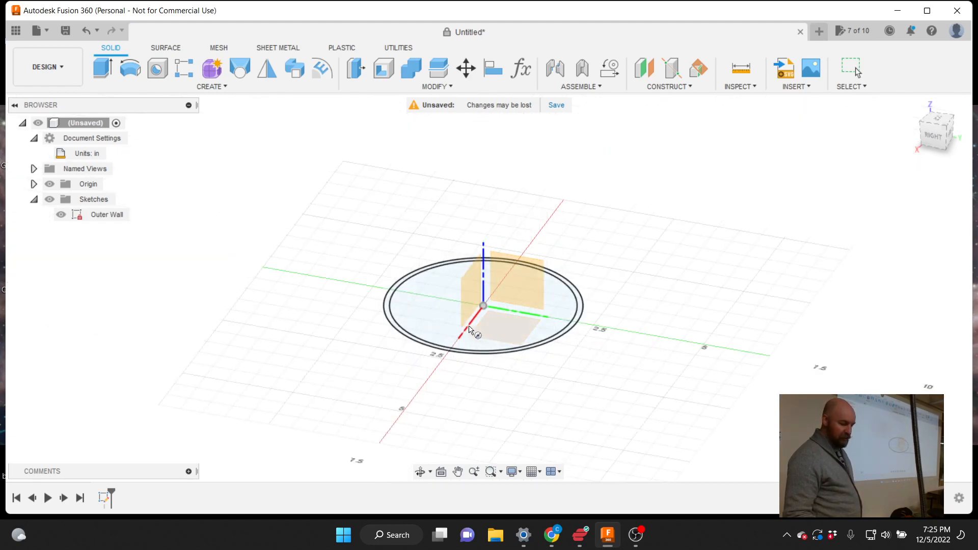
click(406, 325)
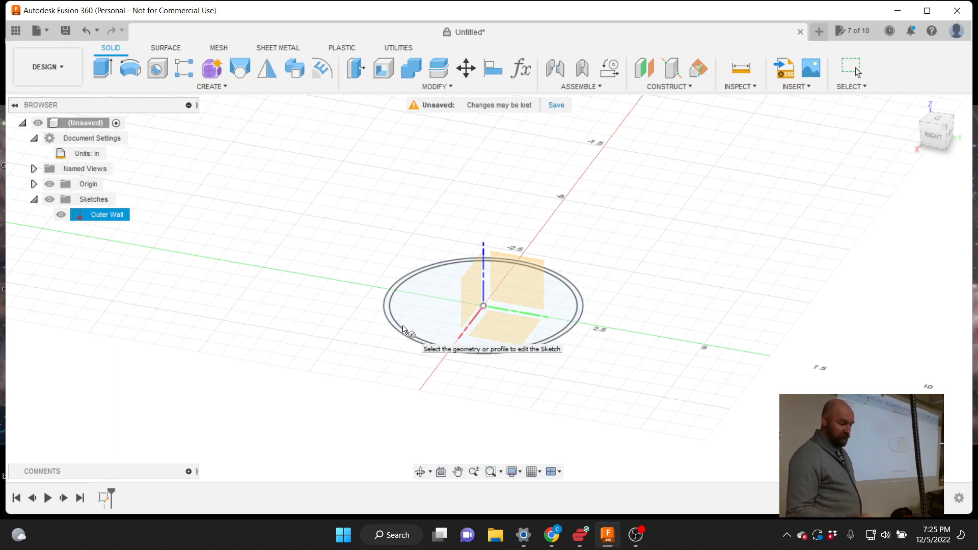
key(c)
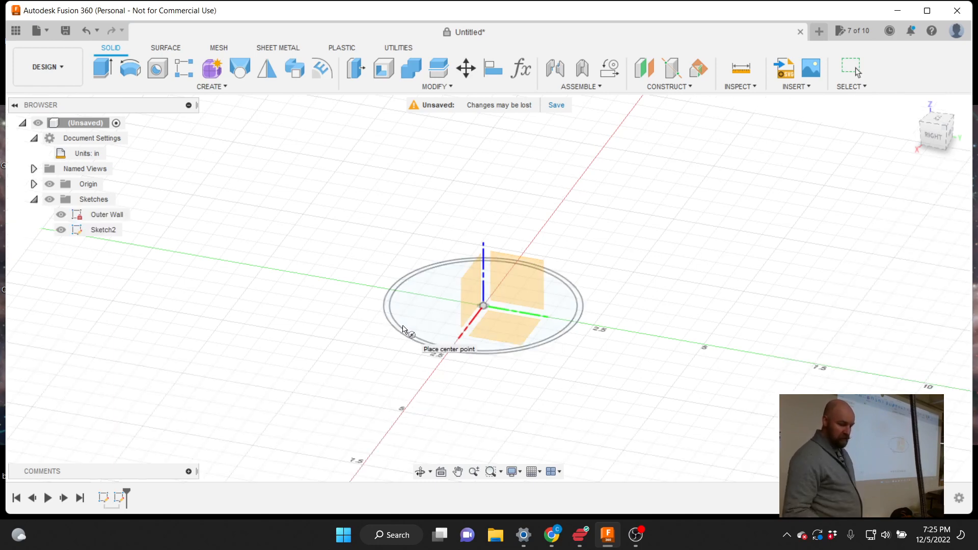
click(483, 308)
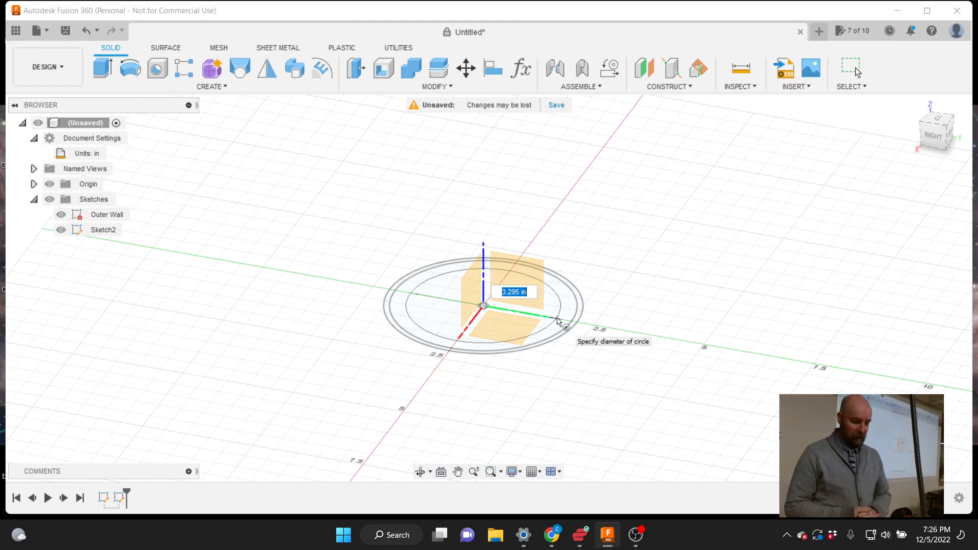
text(4)
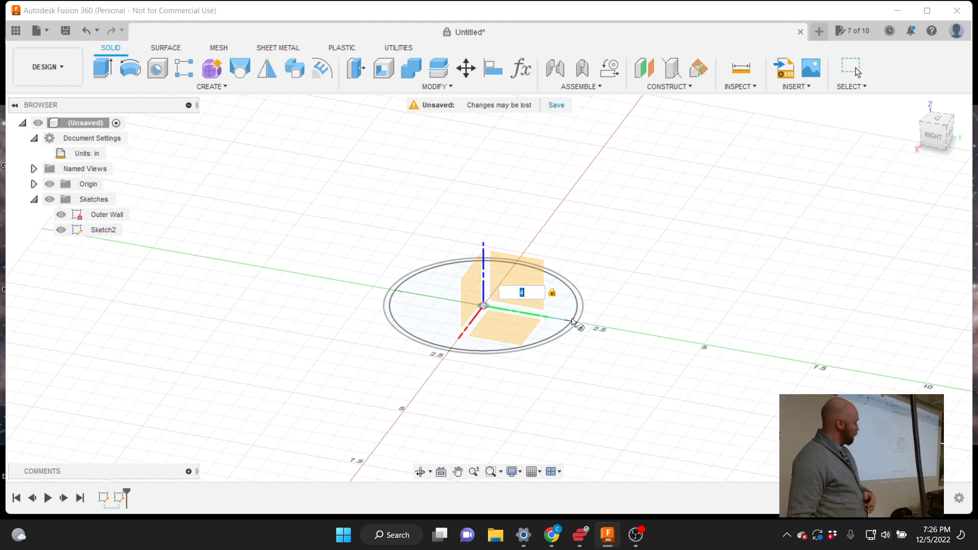
key(Return)
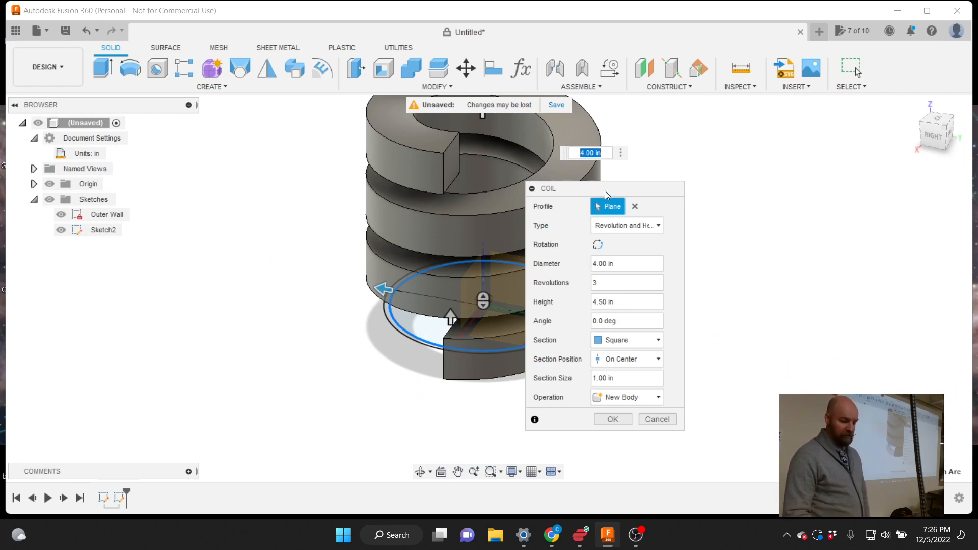
Change the coil section to Circular and set its height to 6 in
drag(612, 193, 695, 232)
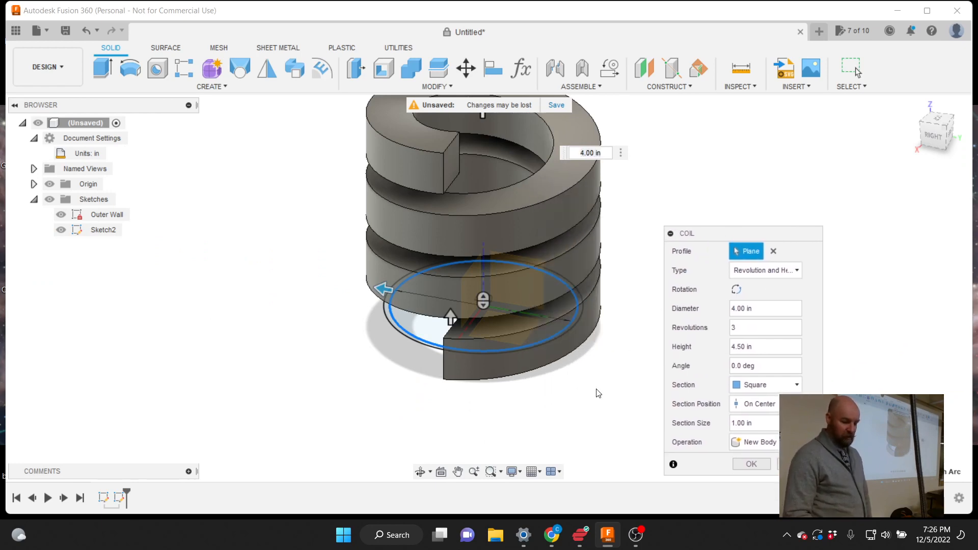
scroll(597, 391, down, 4)
scroll(593, 233, up, 3)
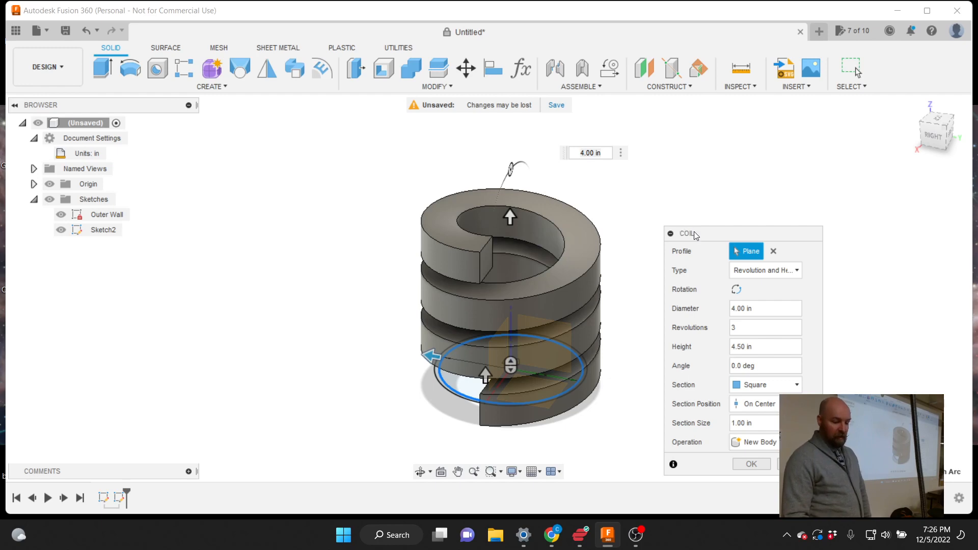
drag(694, 233, 705, 178)
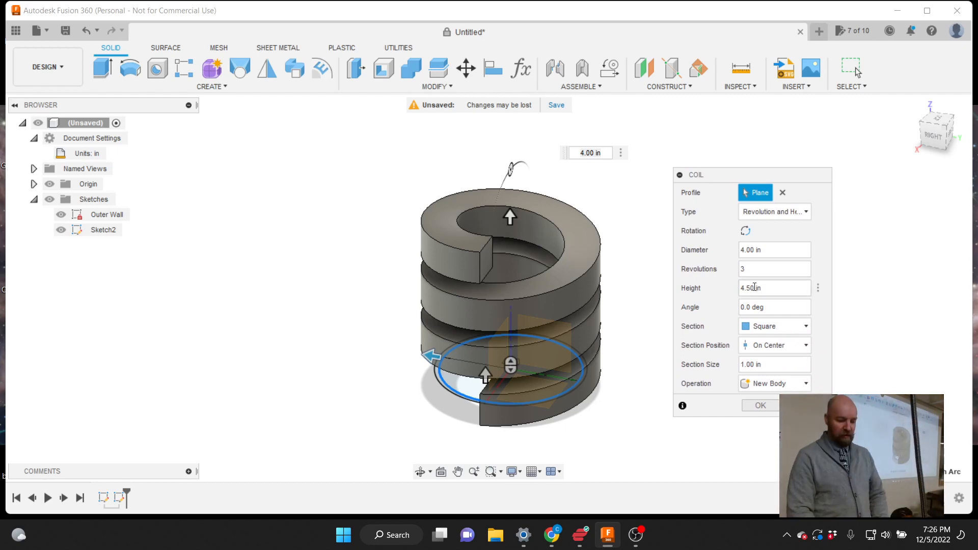
click(762, 329)
click(762, 344)
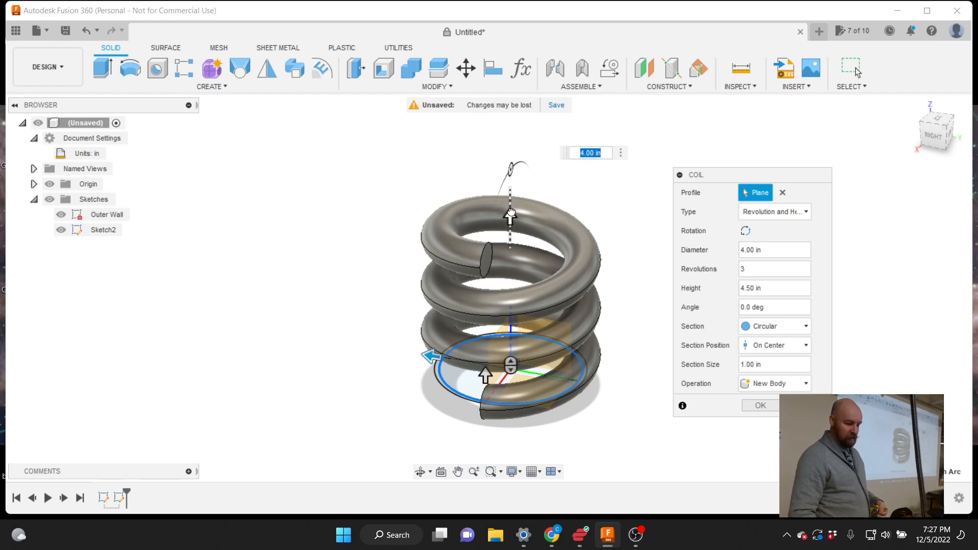
drag(510, 207, 505, 180)
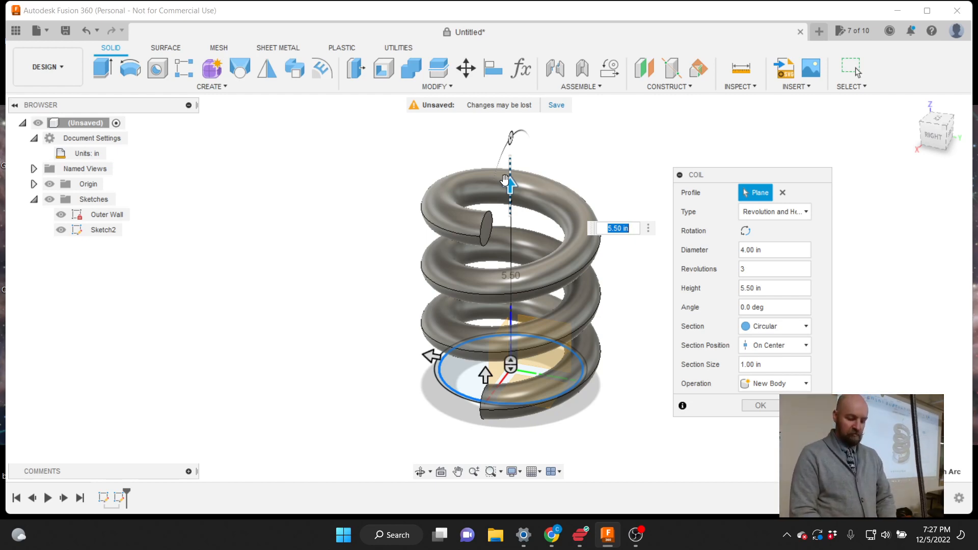
text(6)
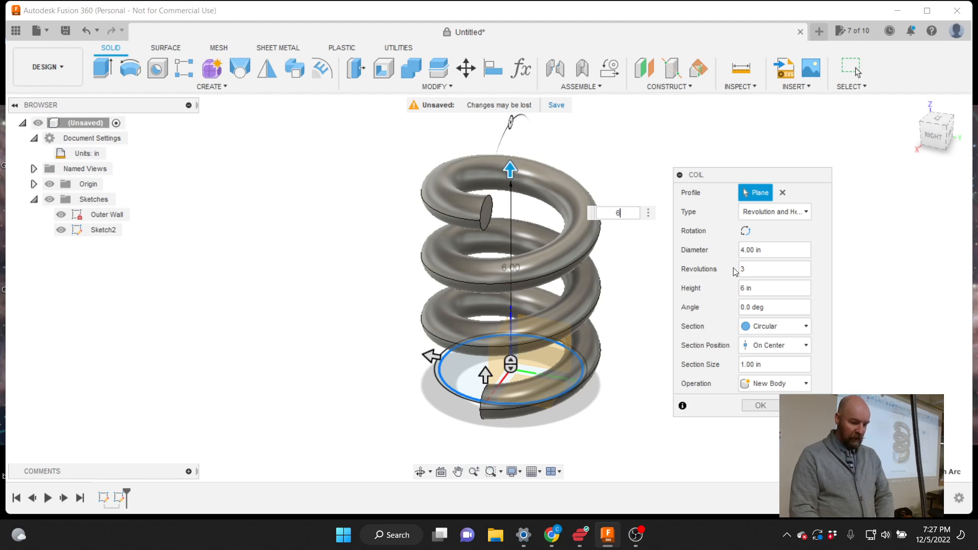
Set the coil to 2 revolutions over its 6 in height
click(758, 274)
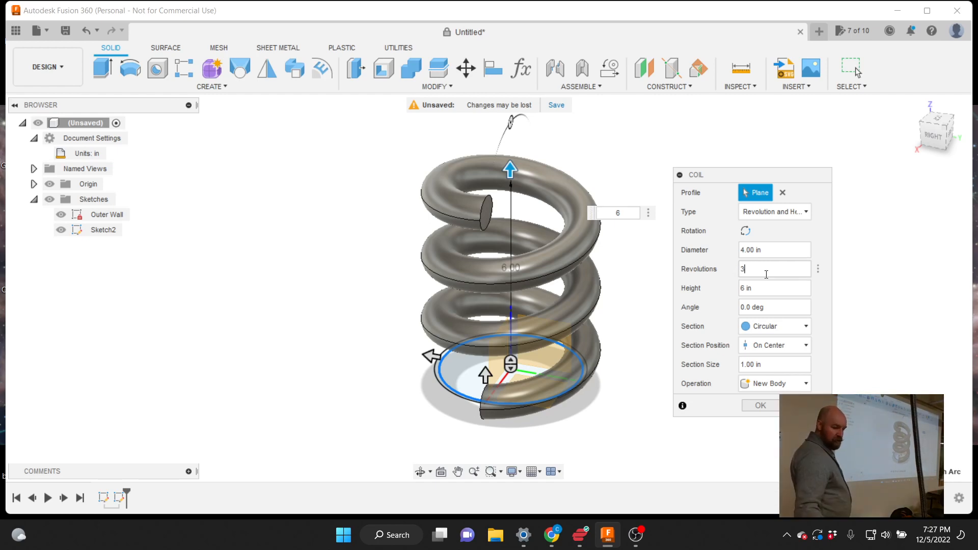
key(BackSpace)
text(2)
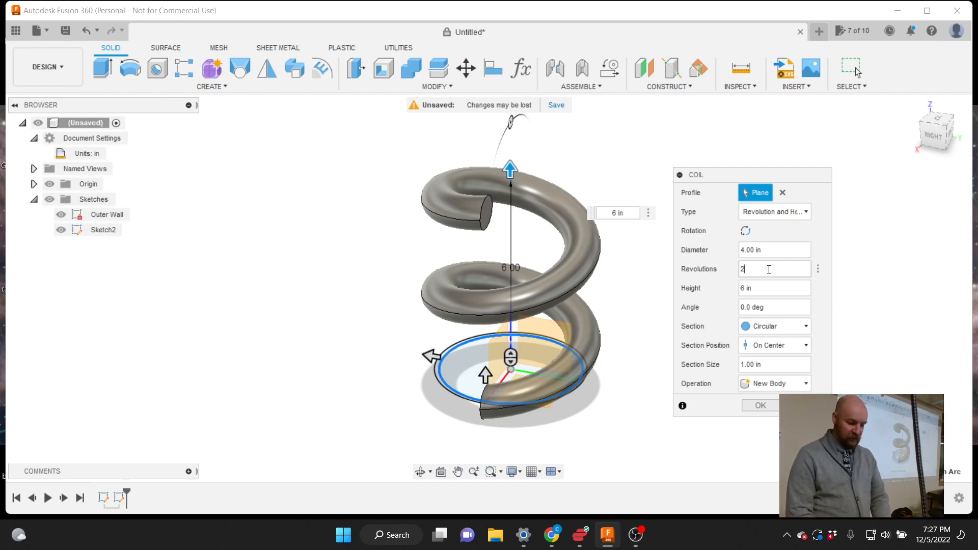
click(762, 290)
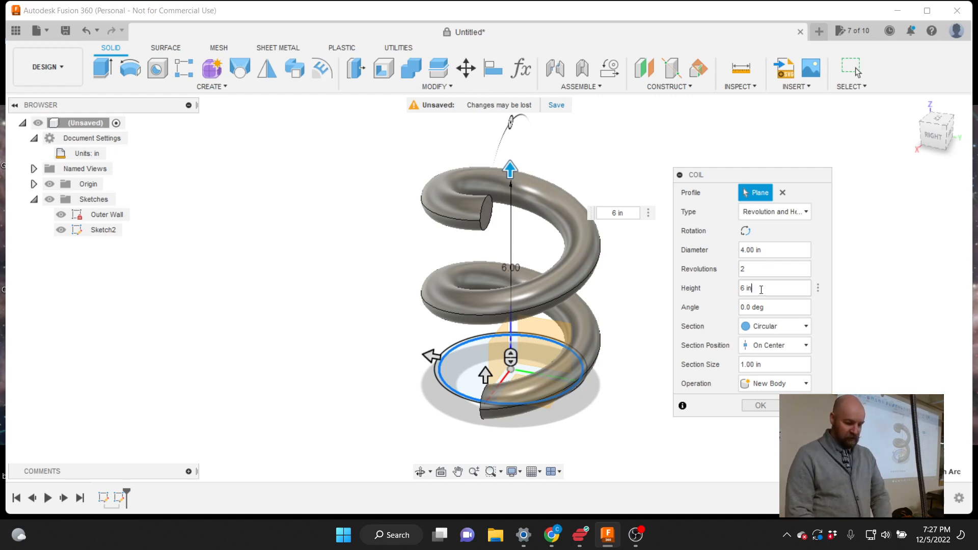
click(766, 251)
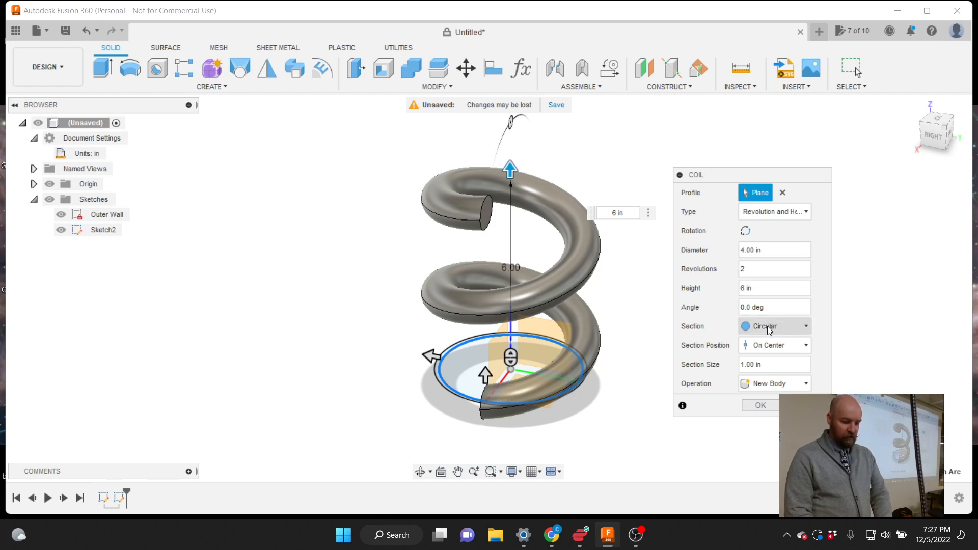
click(771, 309)
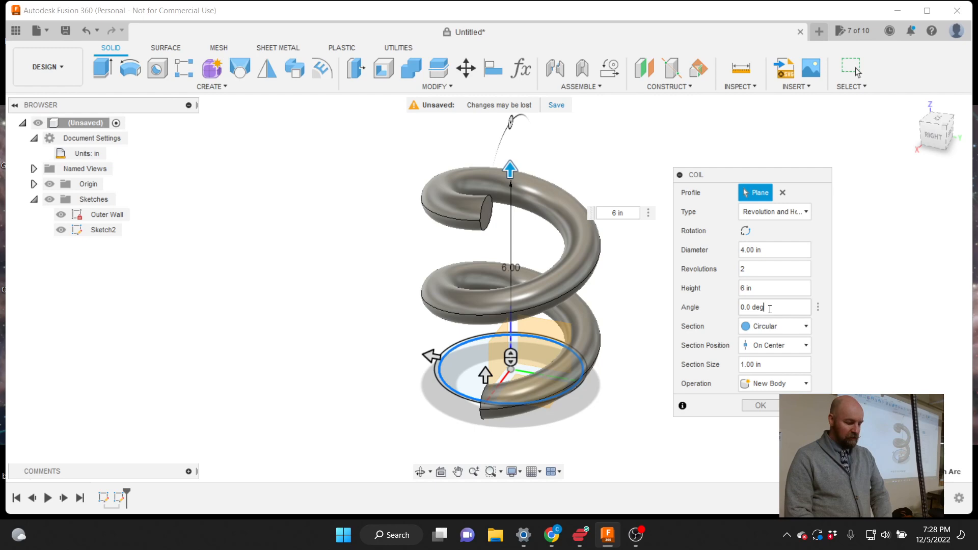
click(741, 307)
text(2)
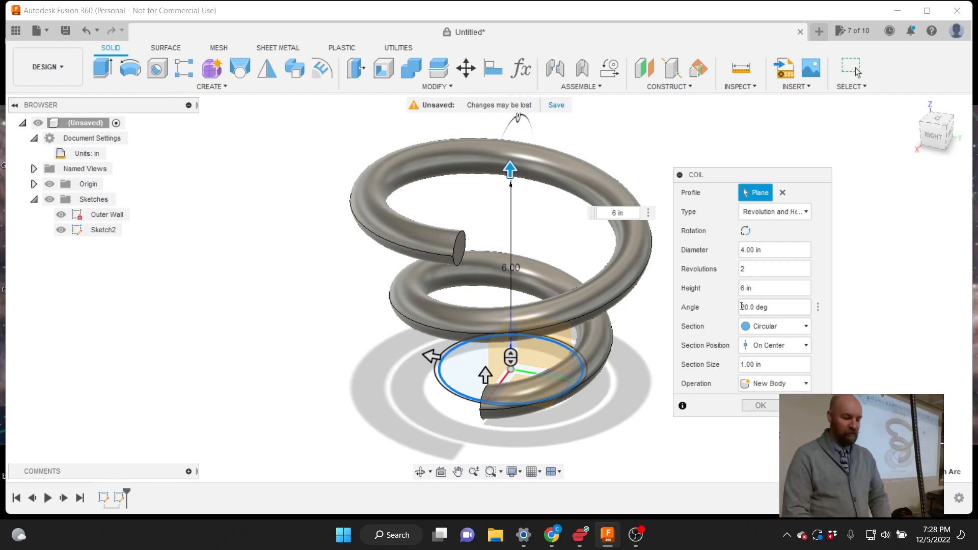
text(-)
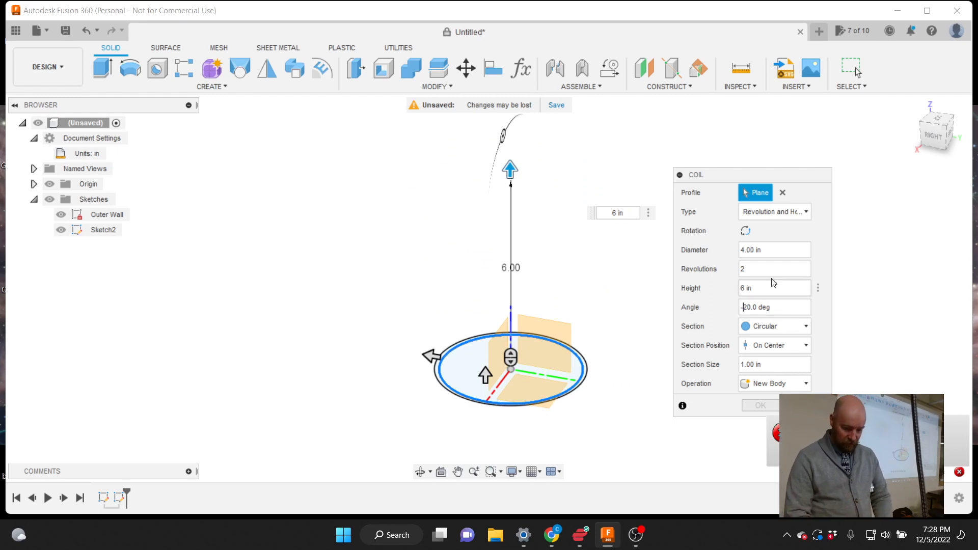
click(742, 251)
key(BackSpace)
text(7)
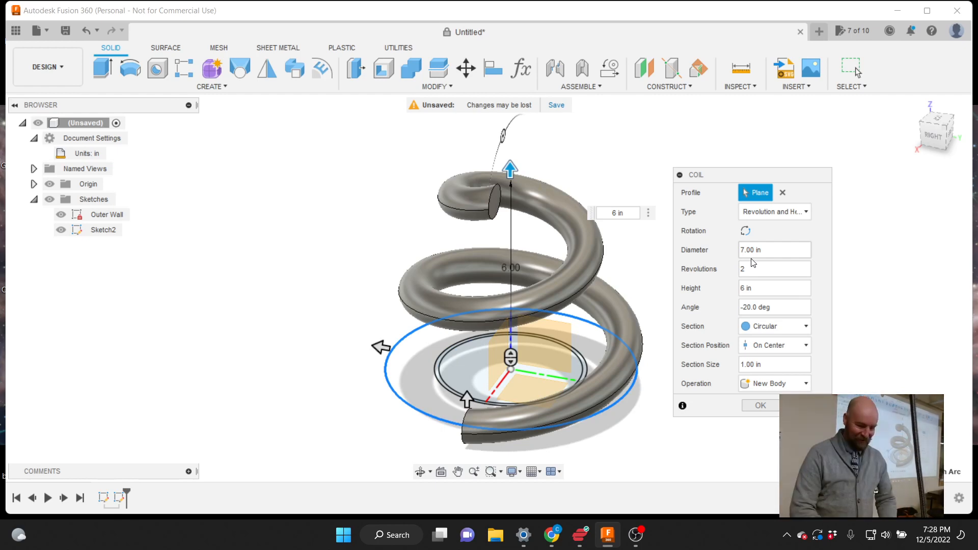
click(747, 307)
key(BackSpace)
key(BackSpace)
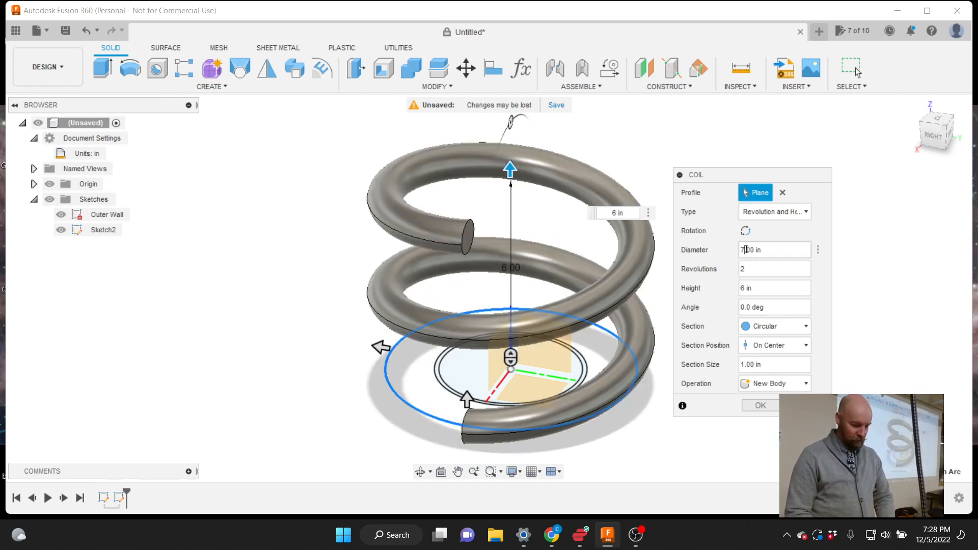
click(746, 250)
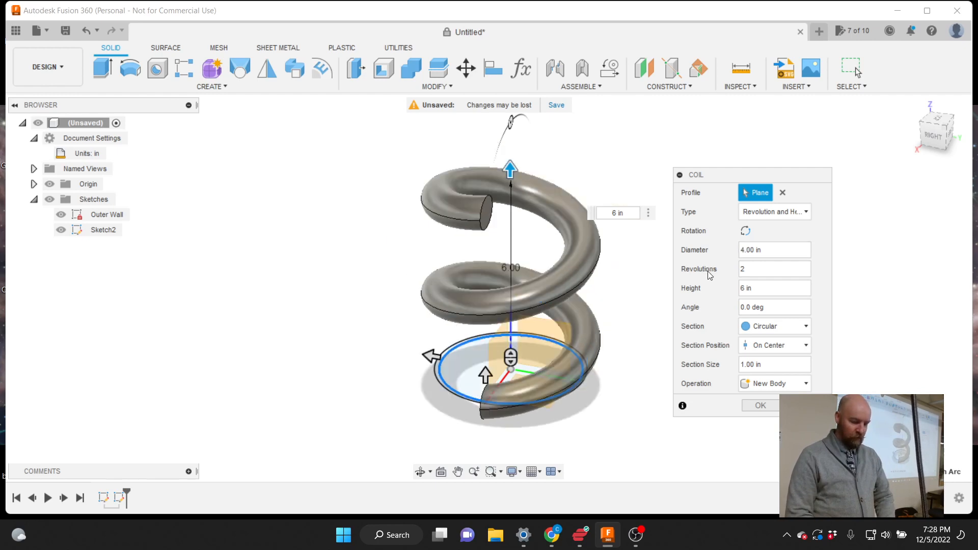
drag(727, 176, 730, 195)
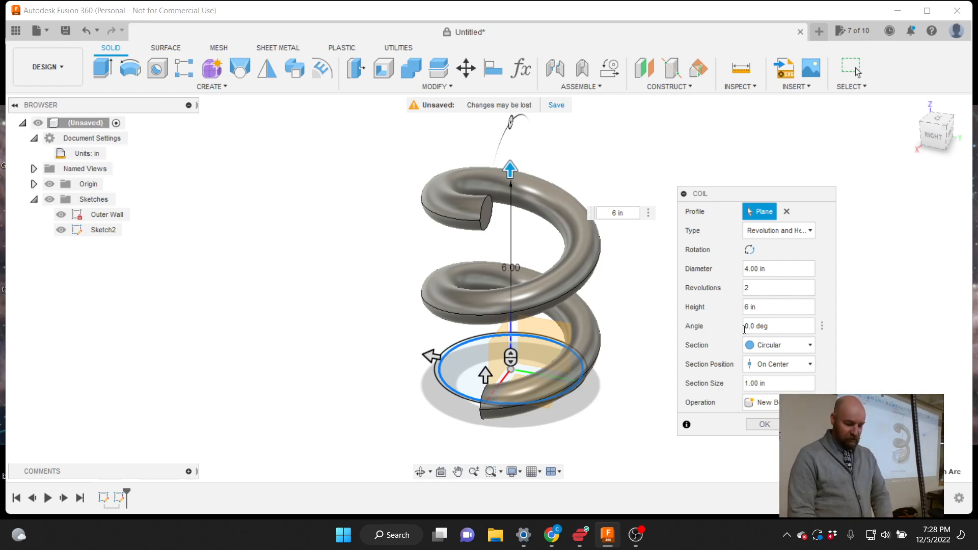
Change the coil section to Square with a 0.25 in section size
click(772, 346)
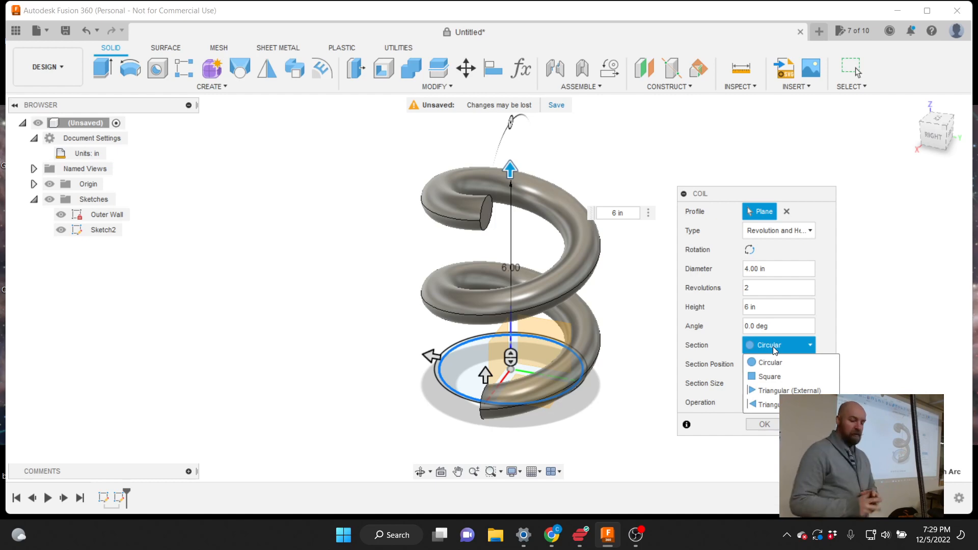
click(770, 376)
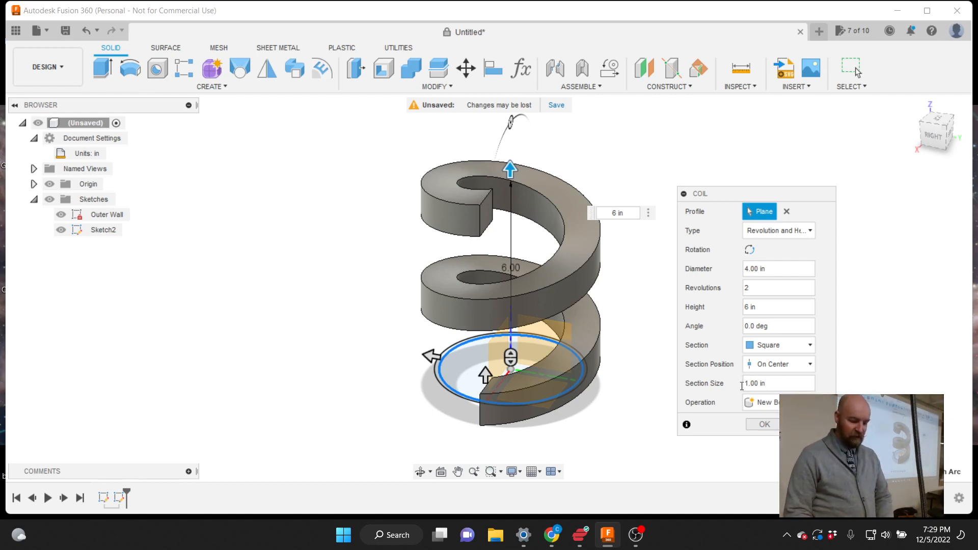
drag(768, 385, 736, 385)
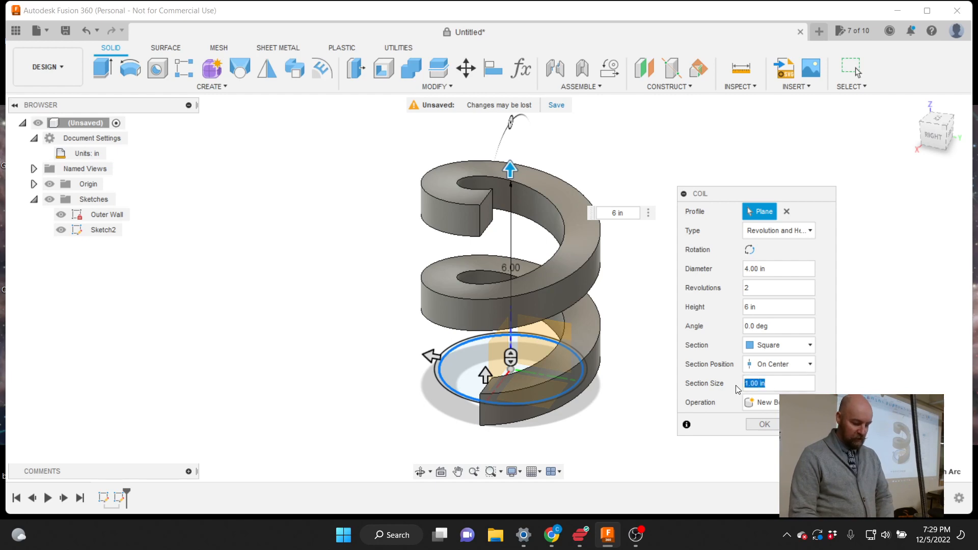
text(.25)
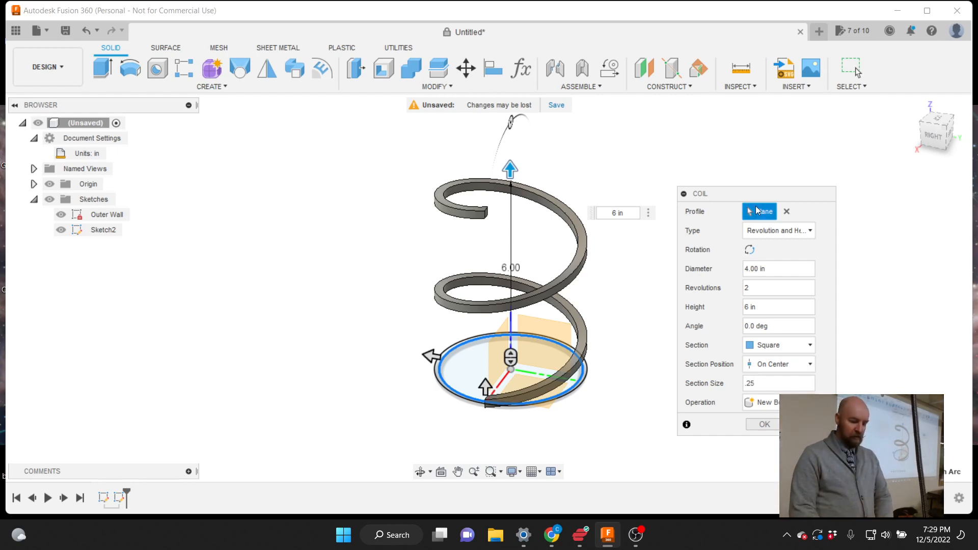
mouse_move(933, 132)
mouse_down()
mouse_move(962, 161)
mouse_move(936, 136)
mouse_up()
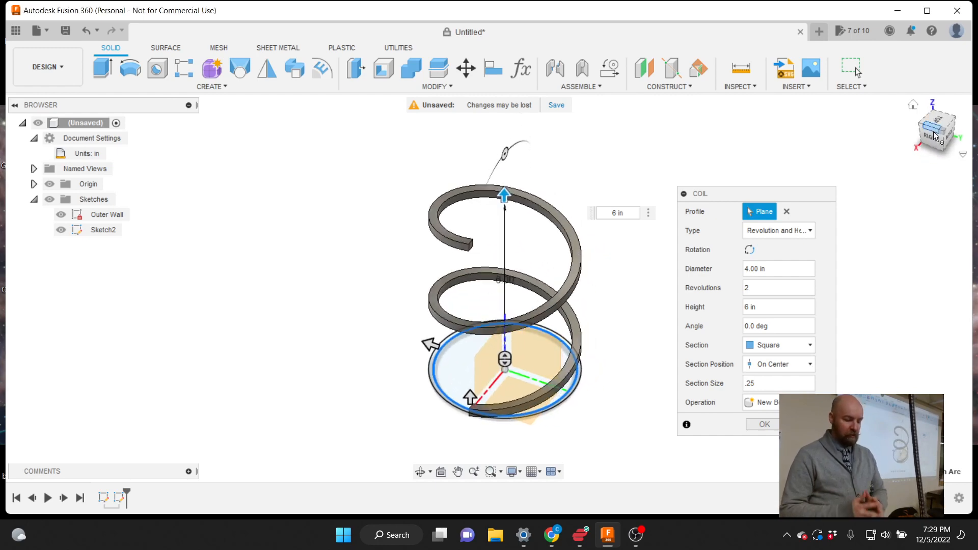
Create the two-turn 0.25 in square coil as a new body and show the MODIFY menu
click(764, 425)
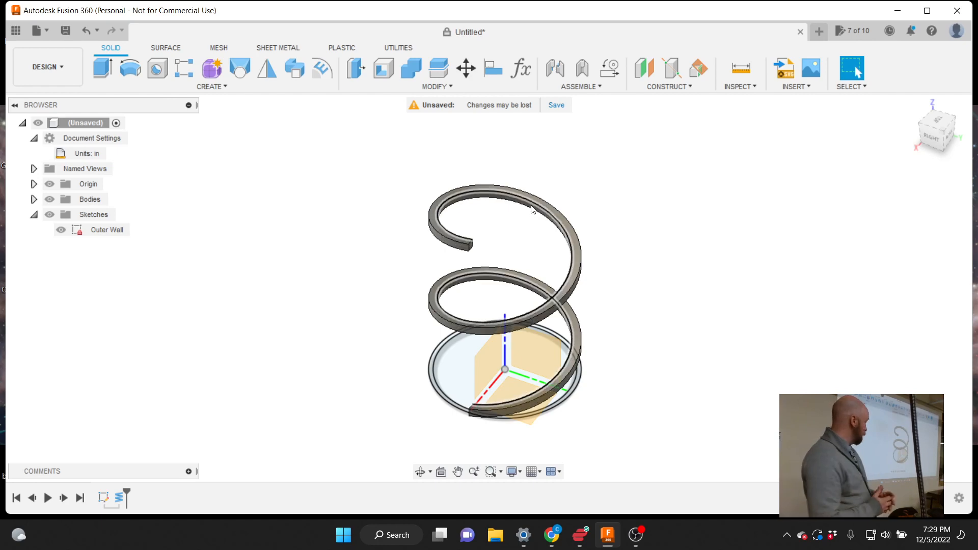
scroll(572, 231, up, 10)
click(580, 243)
scroll(638, 247, down, 10)
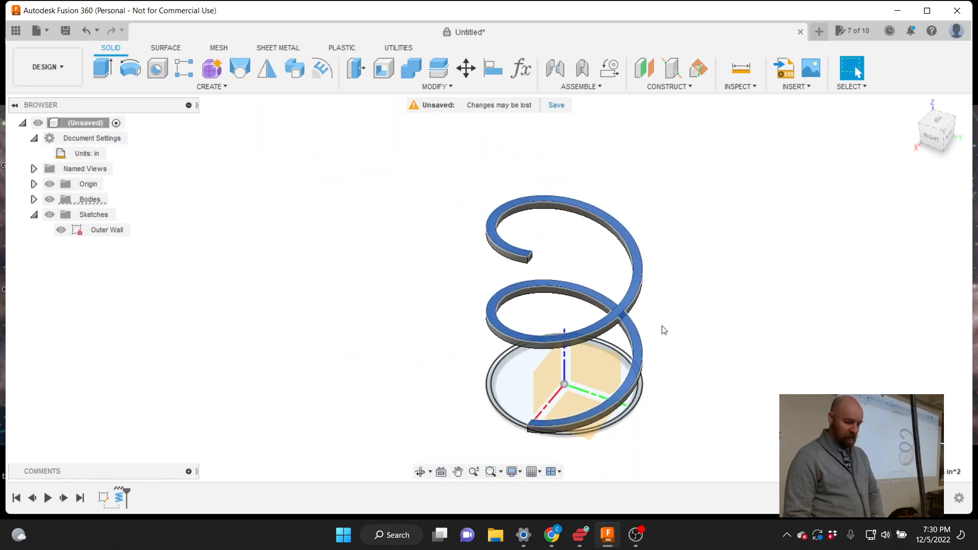
scroll(664, 331, up, 2)
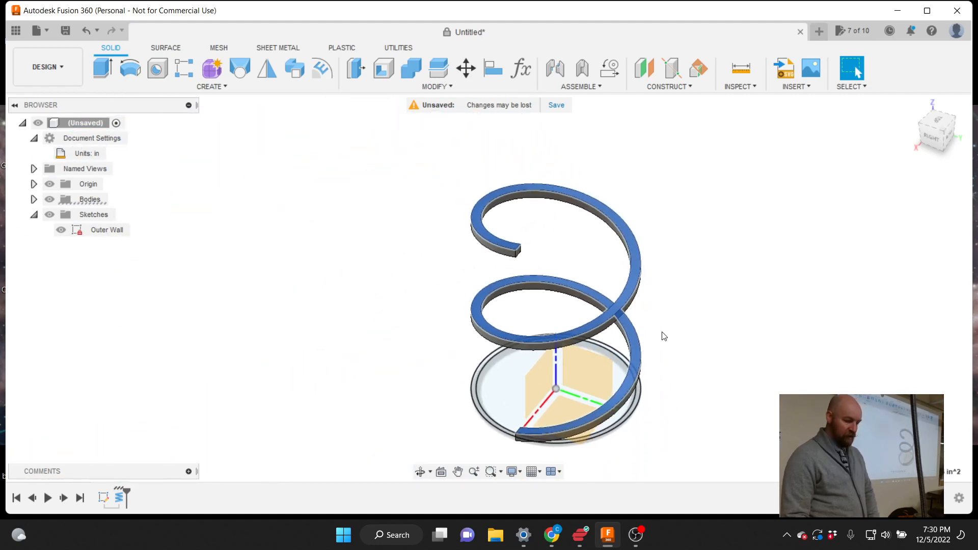
click(697, 318)
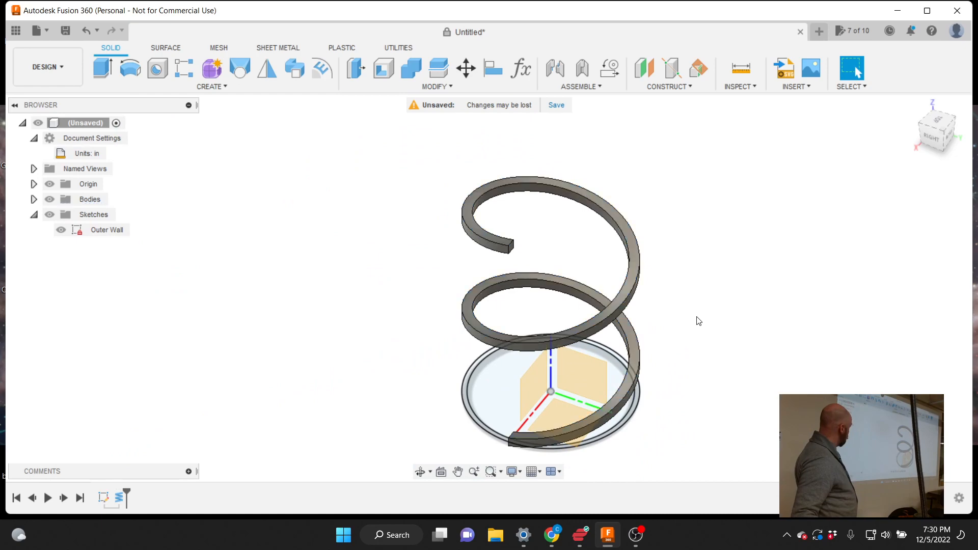
click(435, 87)
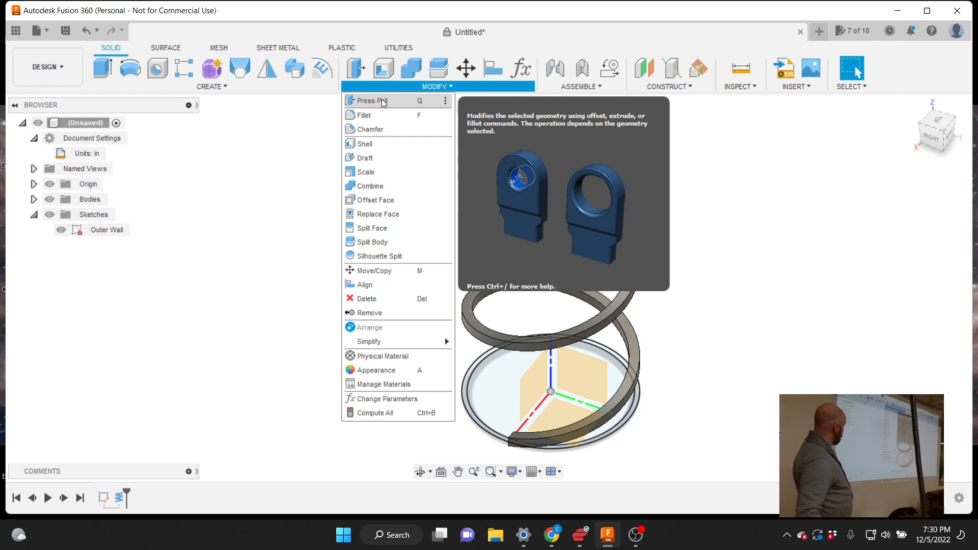
Push the coil's inner face inward by 2.00 in, widening it into a broad two-turn ramp
click(384, 103)
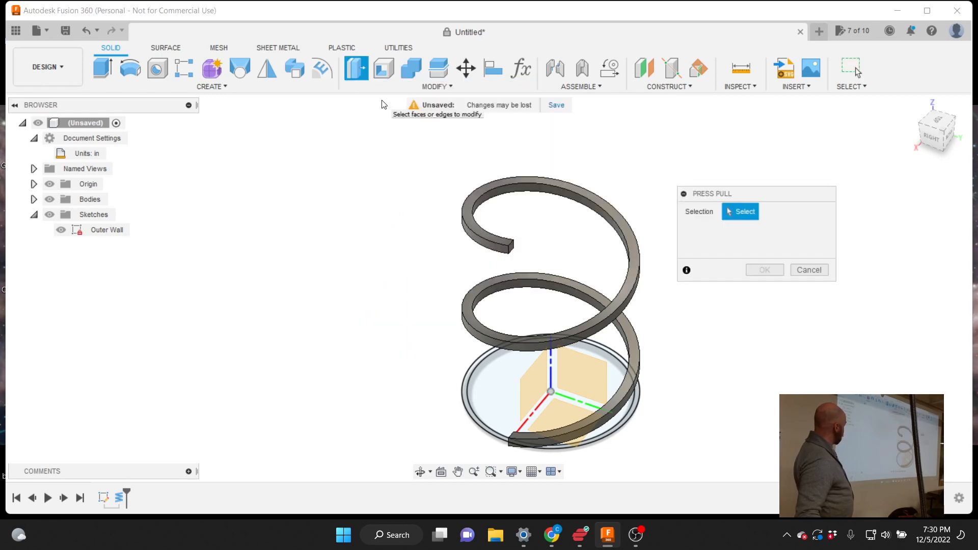
click(529, 191)
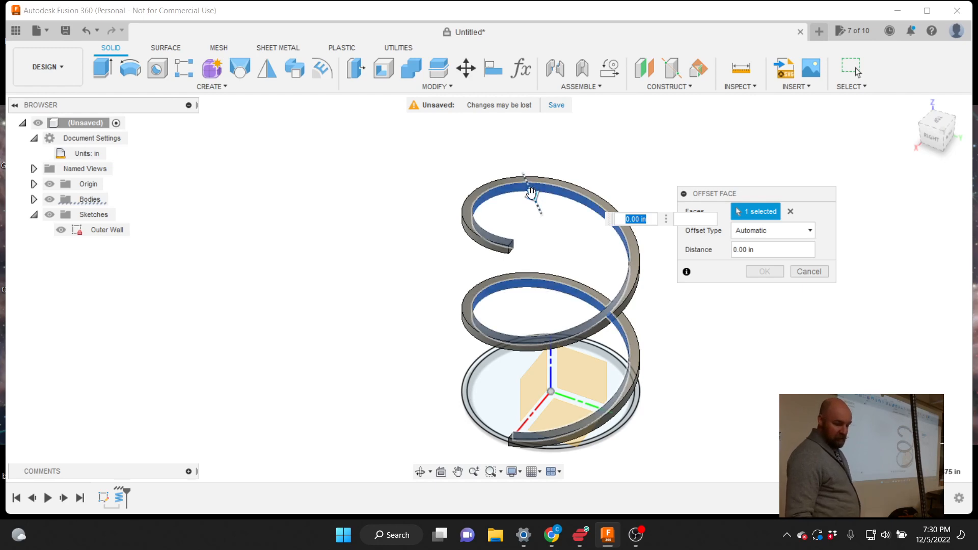
drag(531, 194, 544, 228)
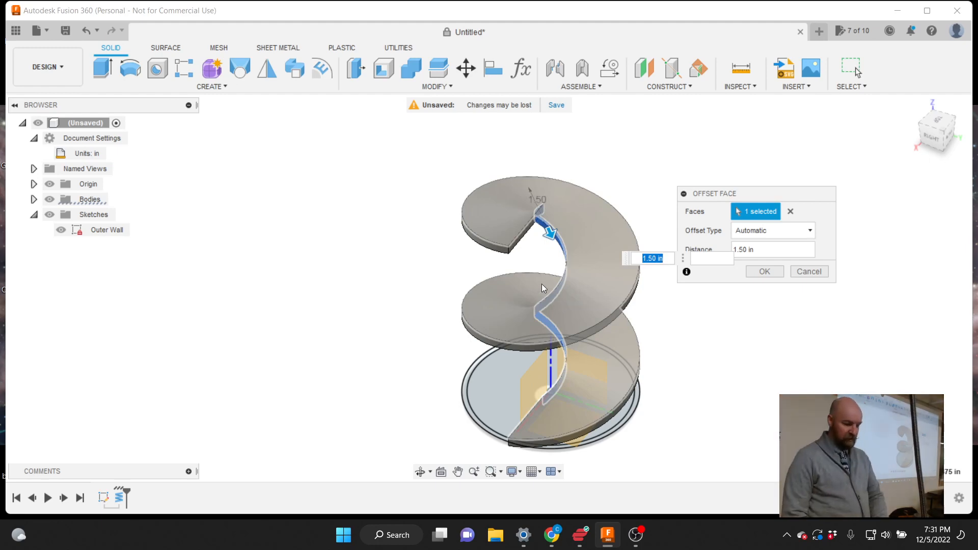
drag(552, 236, 574, 284)
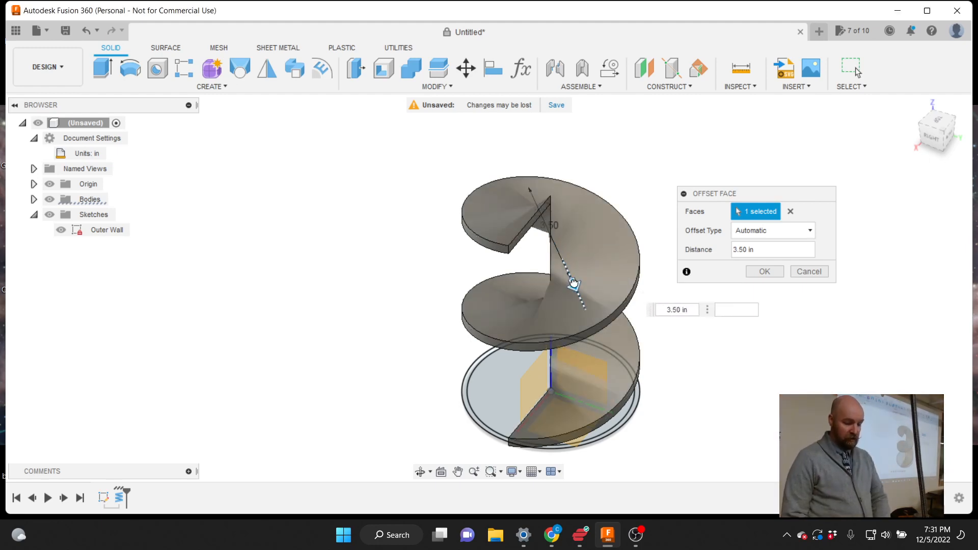
click(937, 121)
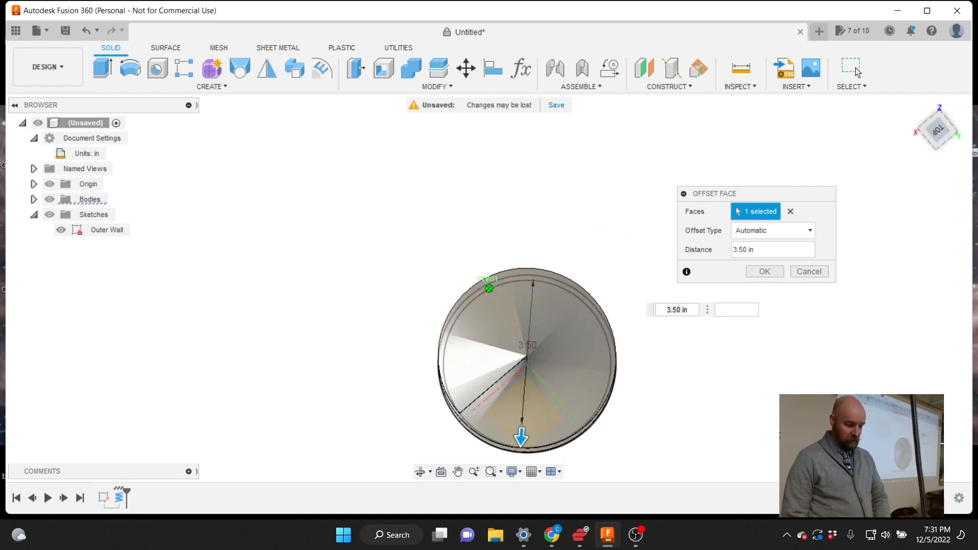
mouse_move(469, 377)
shift+middle_down()
mouse_move(533, 263)
mouse_move(510, 283)
mouse_move(463, 291)
mouse_move(370, 277)
mouse_move(419, 315)
mouse_move(496, 319)
mouse_move(602, 236)
shift+middle_up()
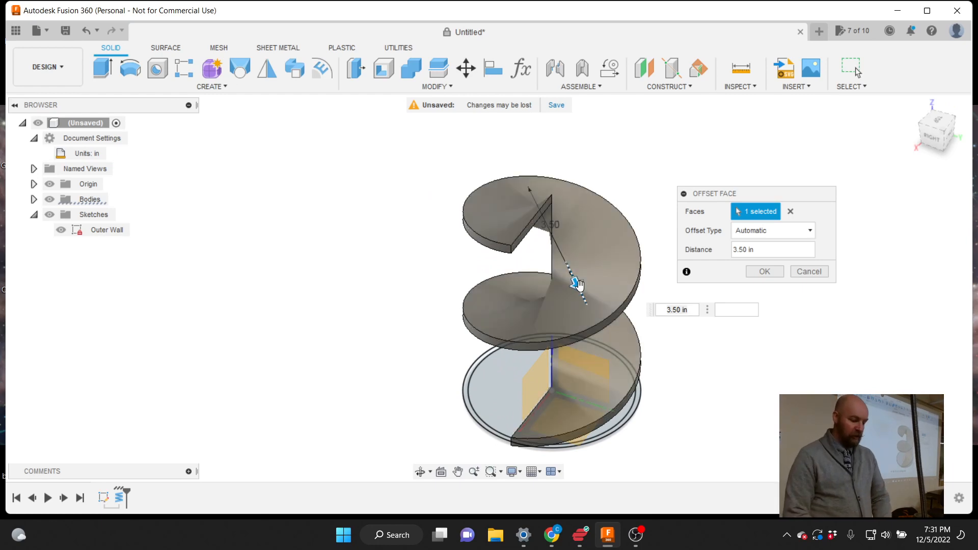
drag(578, 284, 563, 250)
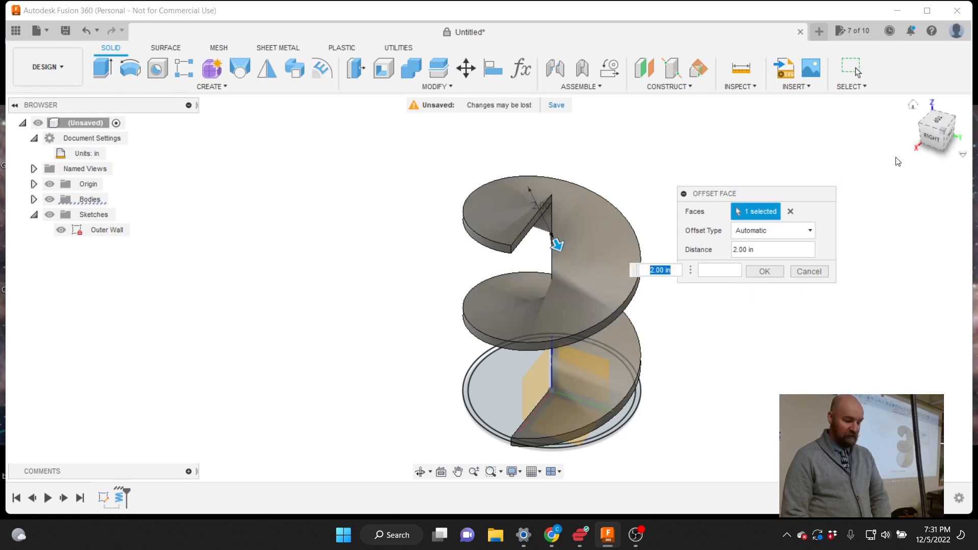
mouse_move(934, 142)
mouse_down()
mouse_move(935, 191)
mouse_move(934, 155)
mouse_move(955, 127)
mouse_up()
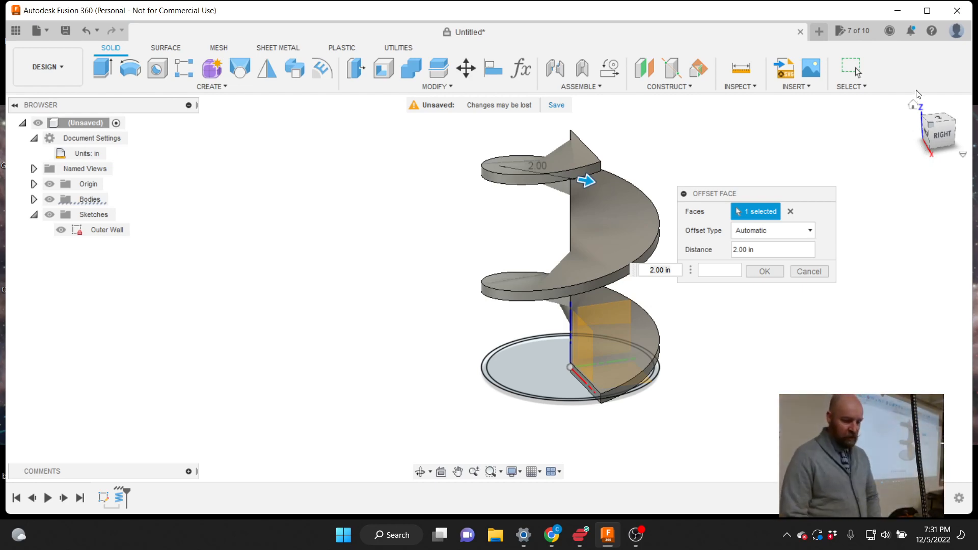
click(769, 271)
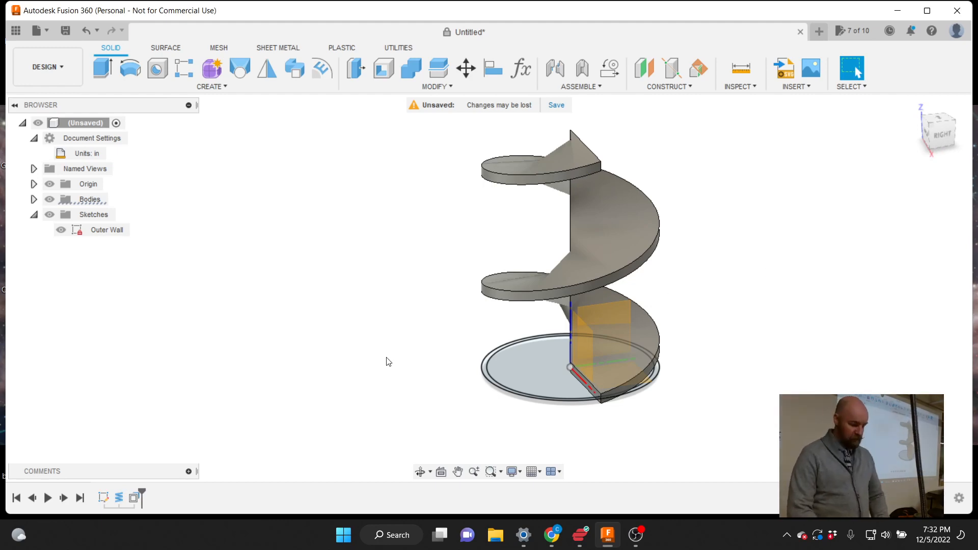
right_click(128, 500)
click(161, 388)
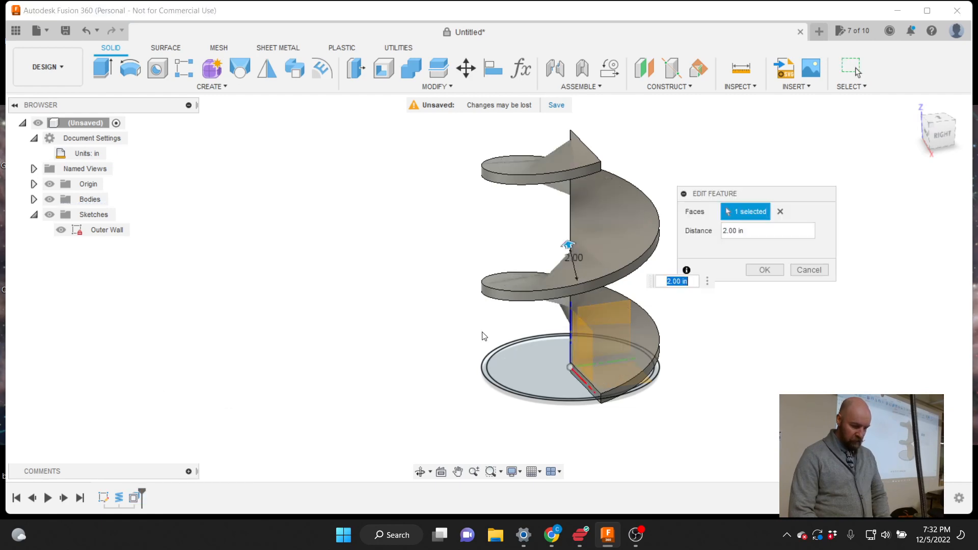
drag(770, 193, 763, 212)
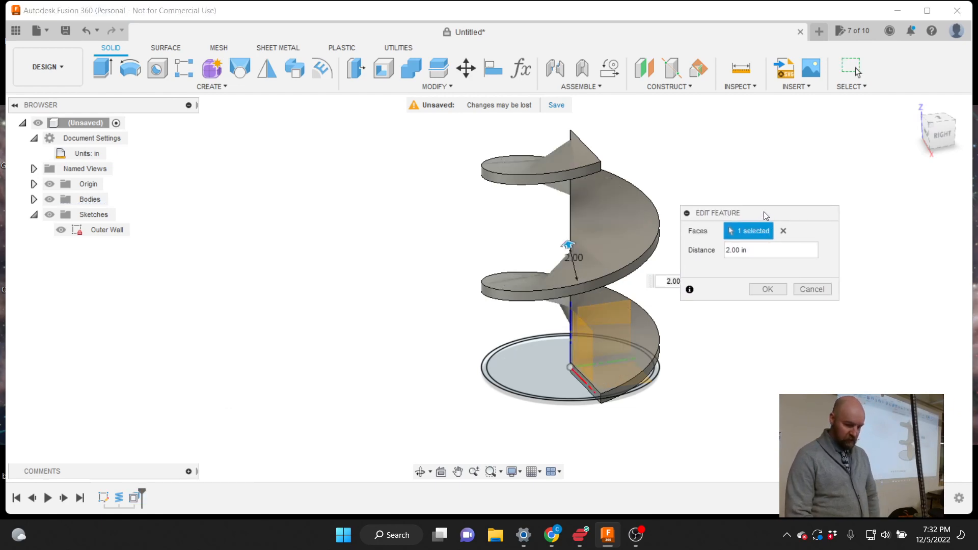
click(767, 290)
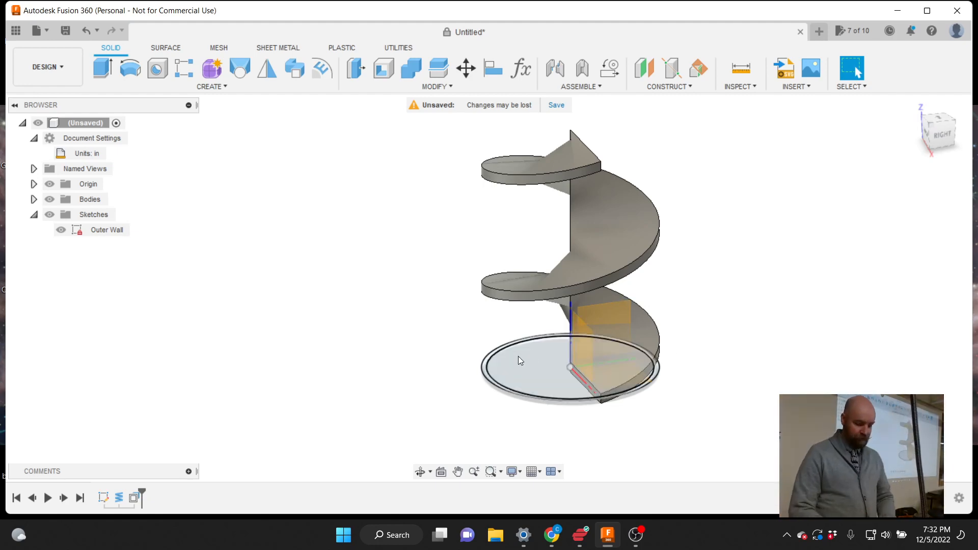
Preview the base ring as a 3.80 in extrude cut, then clear the profile so none is picked
click(222, 85)
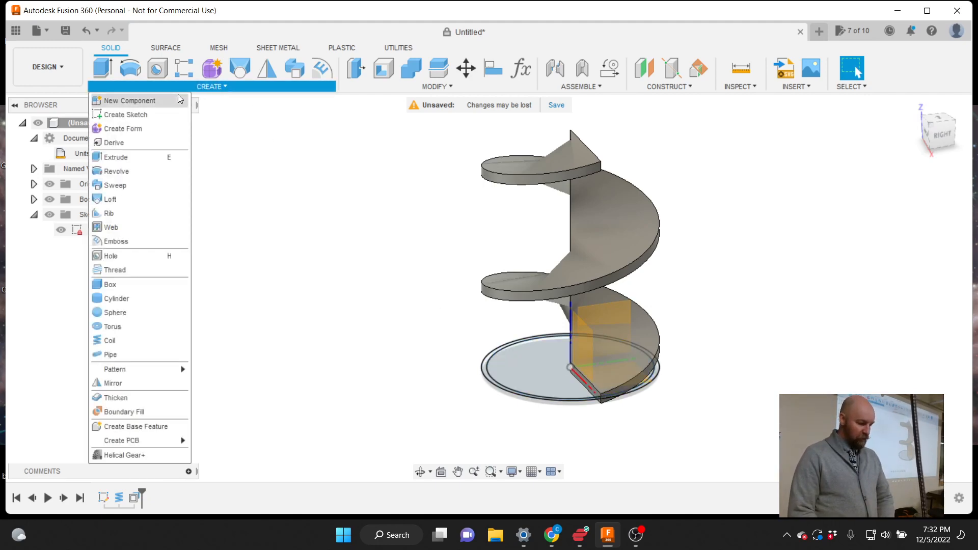
click(126, 161)
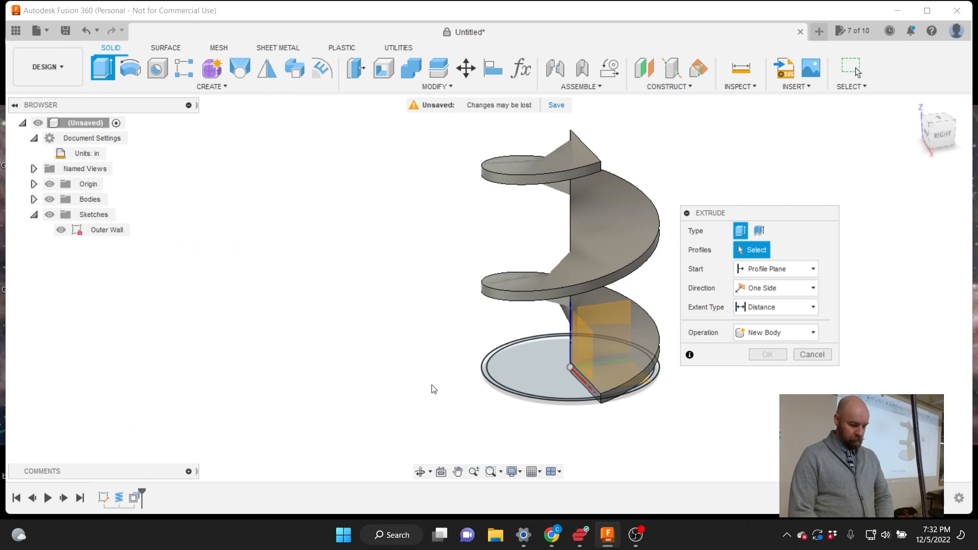
click(487, 371)
scroll(631, 392, up, 5)
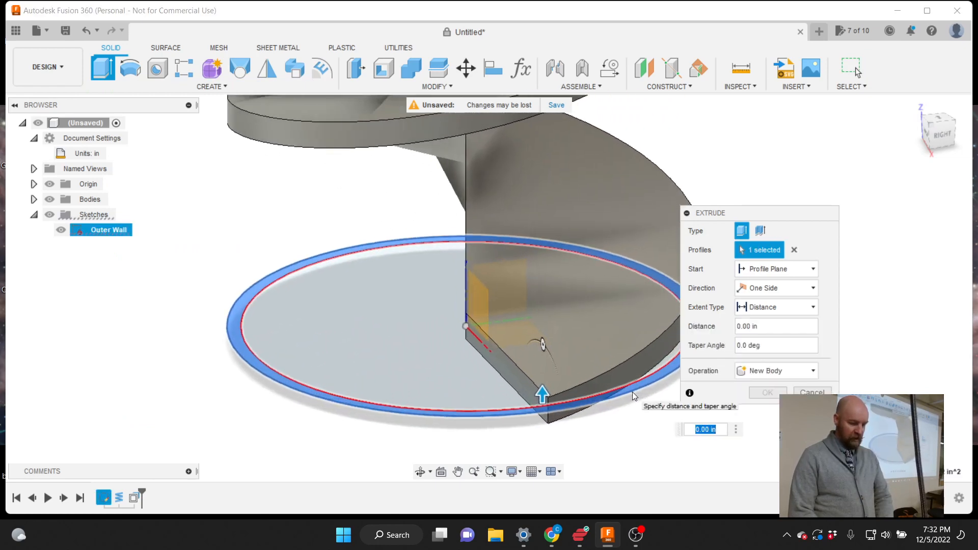
scroll(631, 392, up, 2)
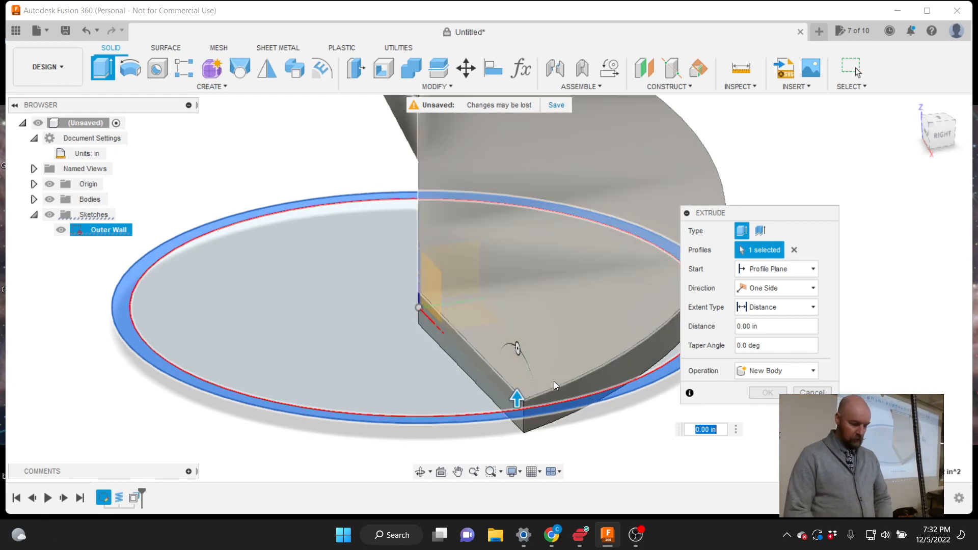
drag(516, 397, 476, 261)
scroll(454, 389, down, 5)
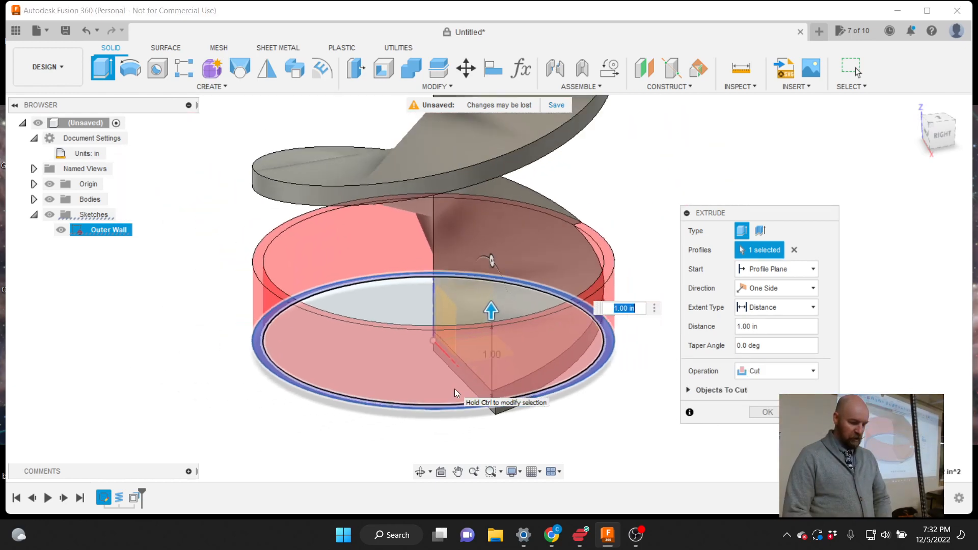
drag(482, 326, 455, 217)
scroll(454, 314, down, 4)
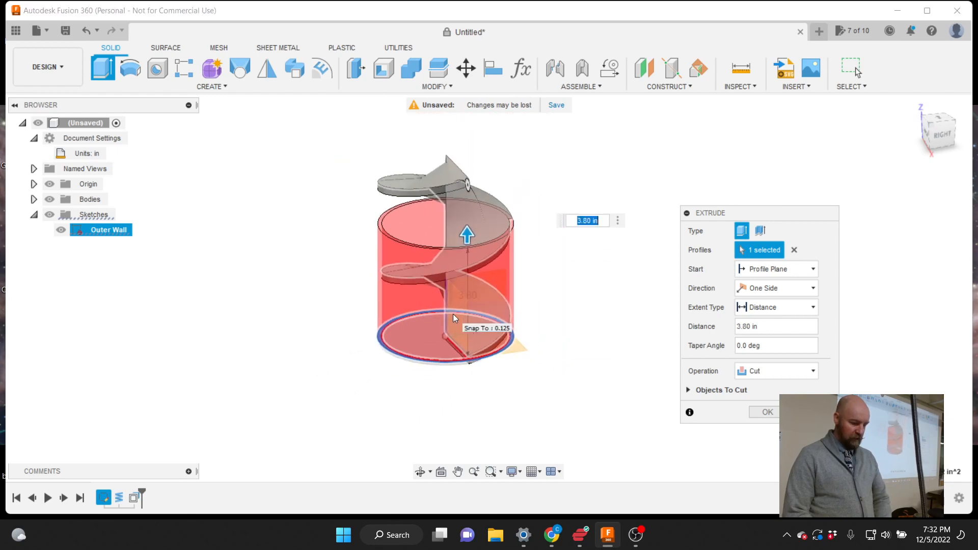
scroll(457, 161, up, 4)
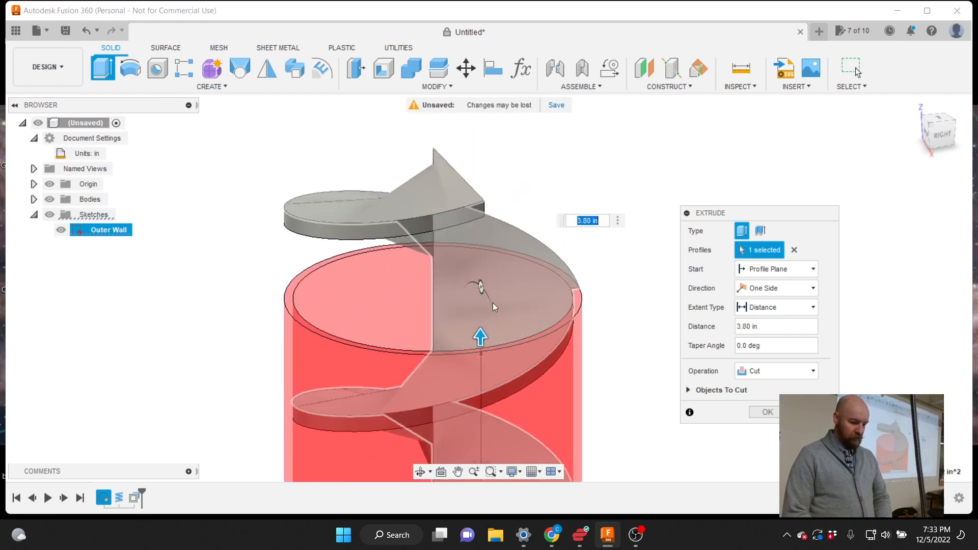
click(476, 304)
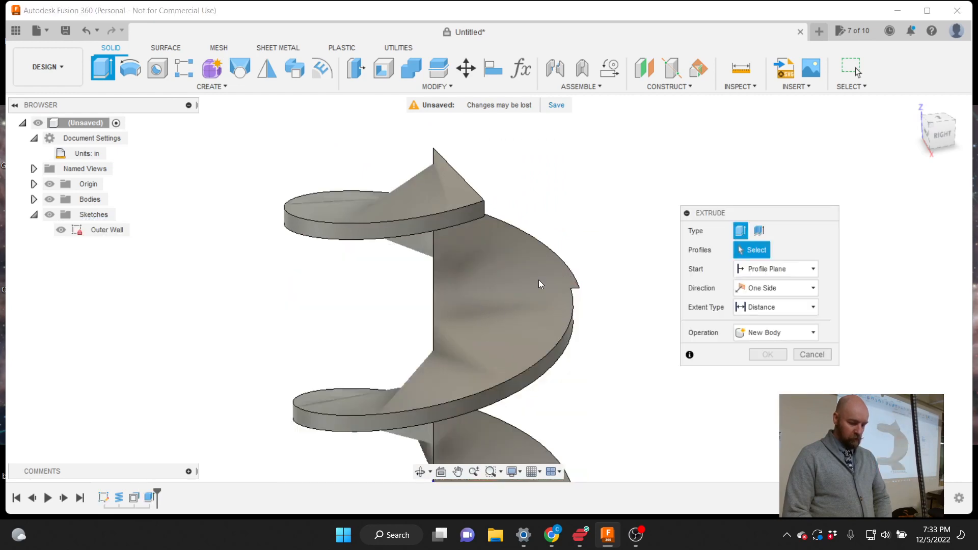
Select the Outer Wall base ring and enter 6 as the extrusion height
scroll(588, 210, down, 3)
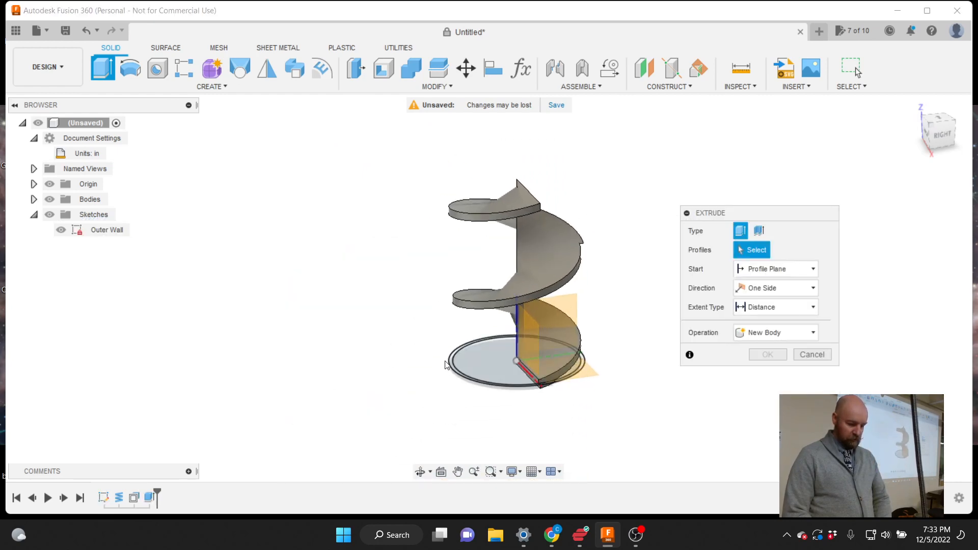
click(453, 364)
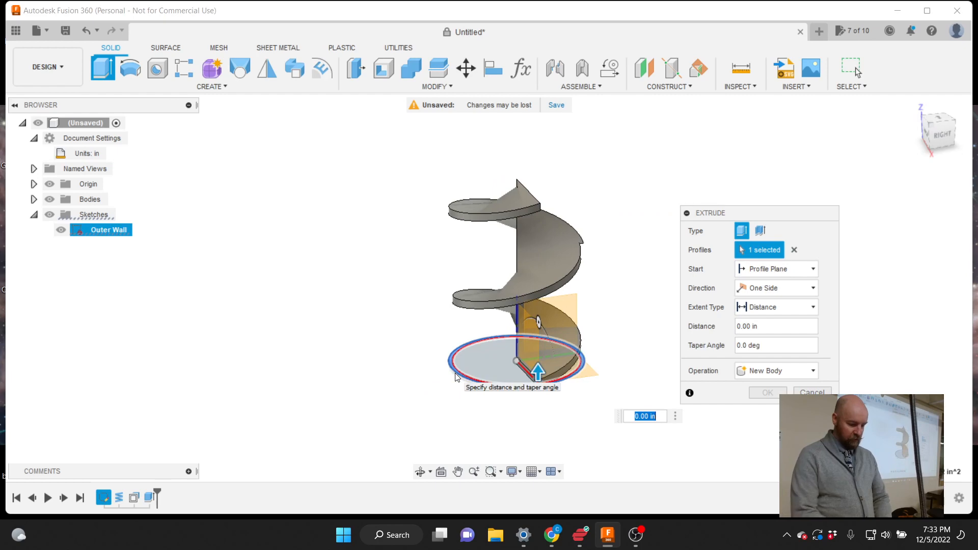
text(6)
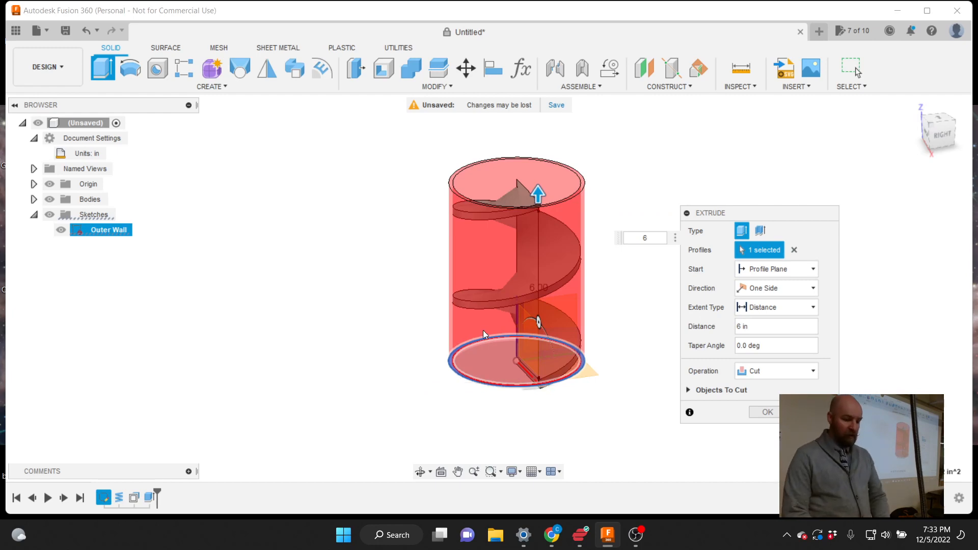
click(941, 133)
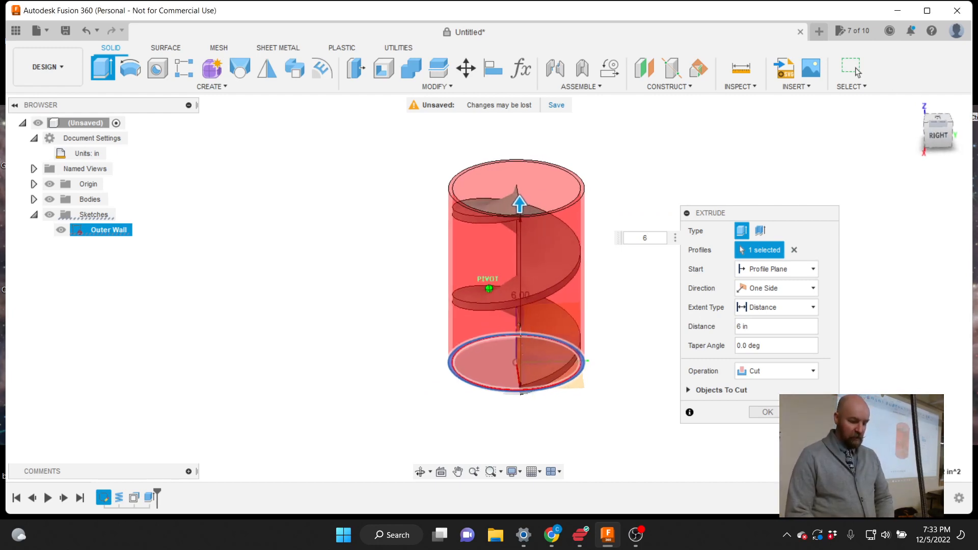
shift+middle_drag(509, 306, 543, 318)
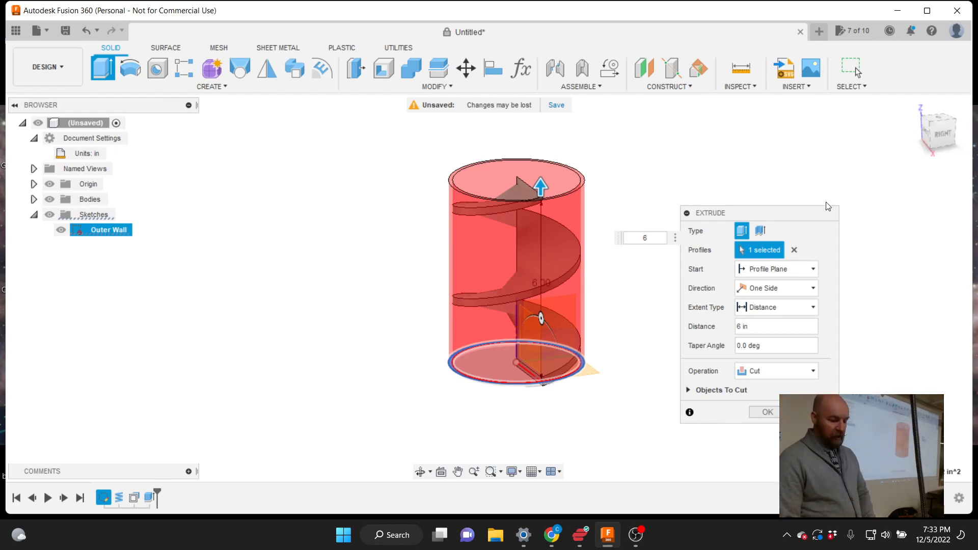
drag(740, 213, 743, 148)
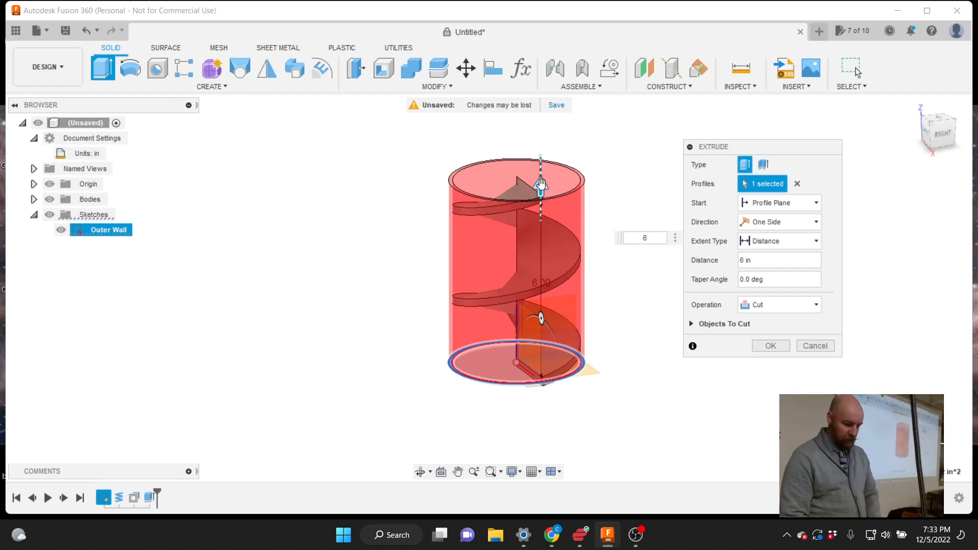
drag(541, 185, 541, 217)
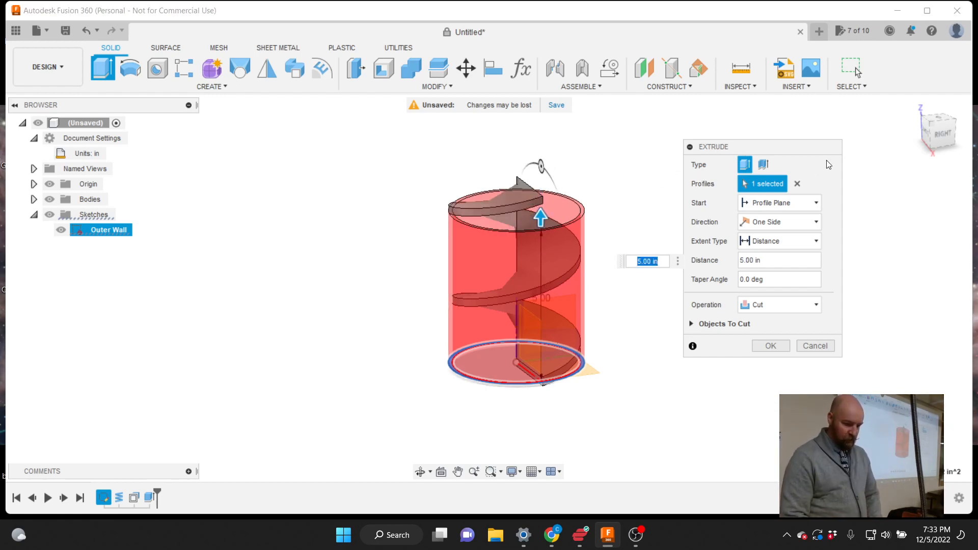
Replace the 5.00 in extrusion distance with 6 in
mouse_move(938, 133)
mouse_down()
mouse_move(951, 124)
mouse_move(974, 129)
mouse_up()
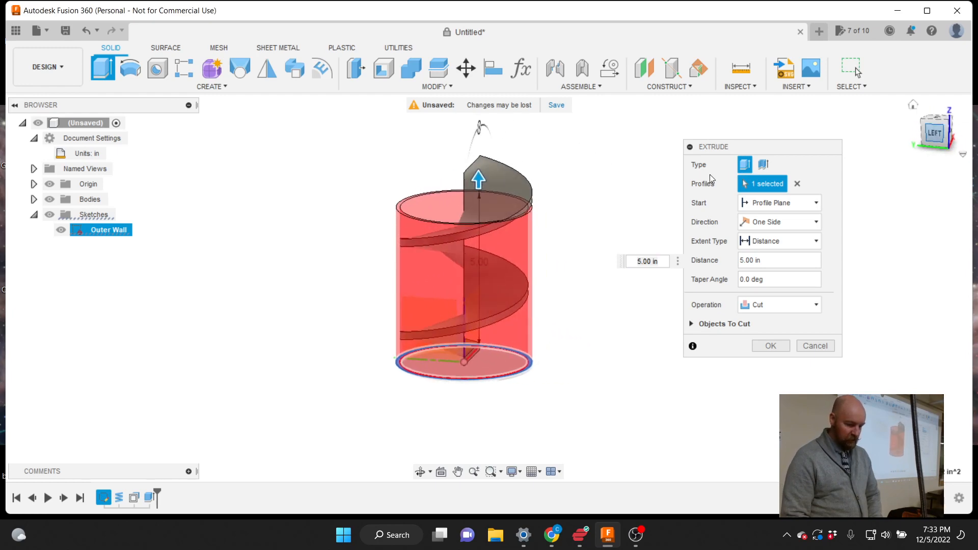
scroll(513, 217, up, 6)
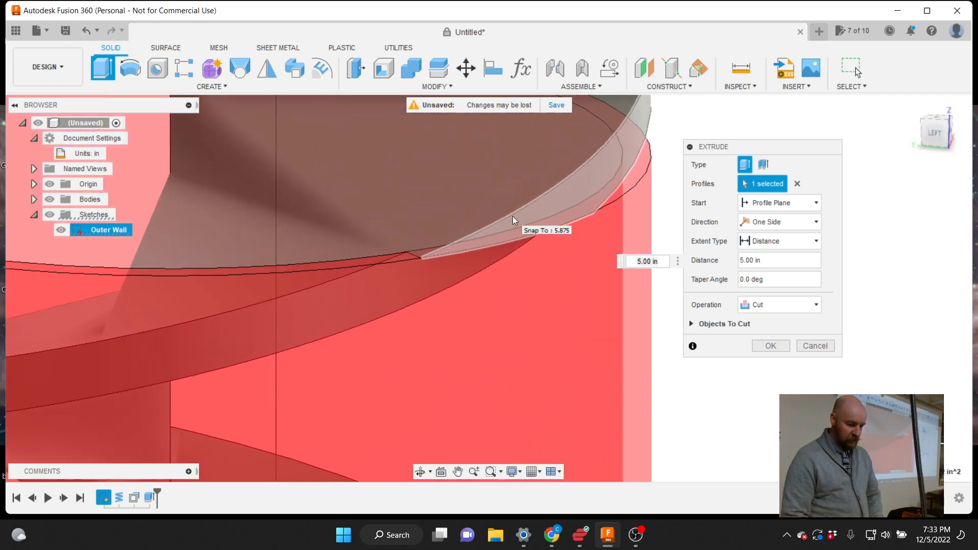
scroll(415, 271, up, 3)
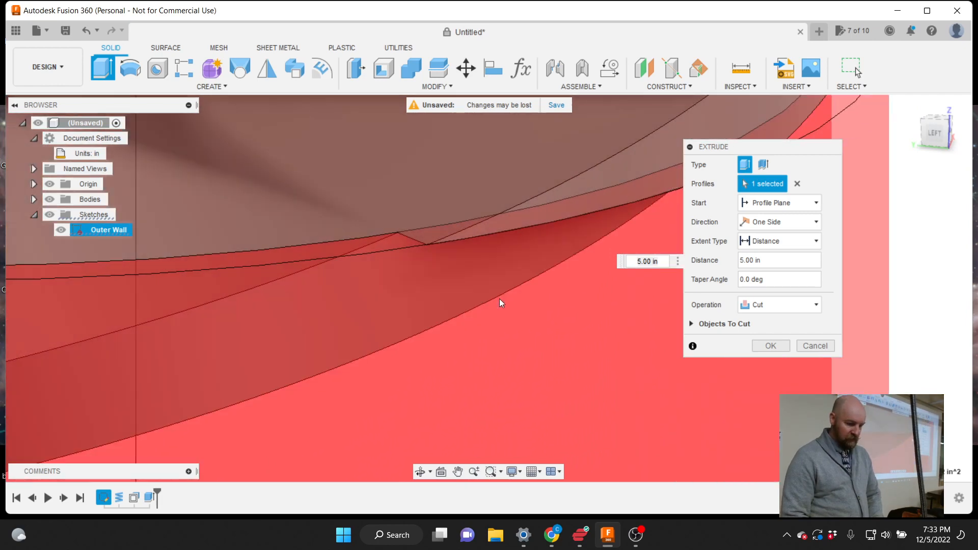
scroll(500, 298, down, 5)
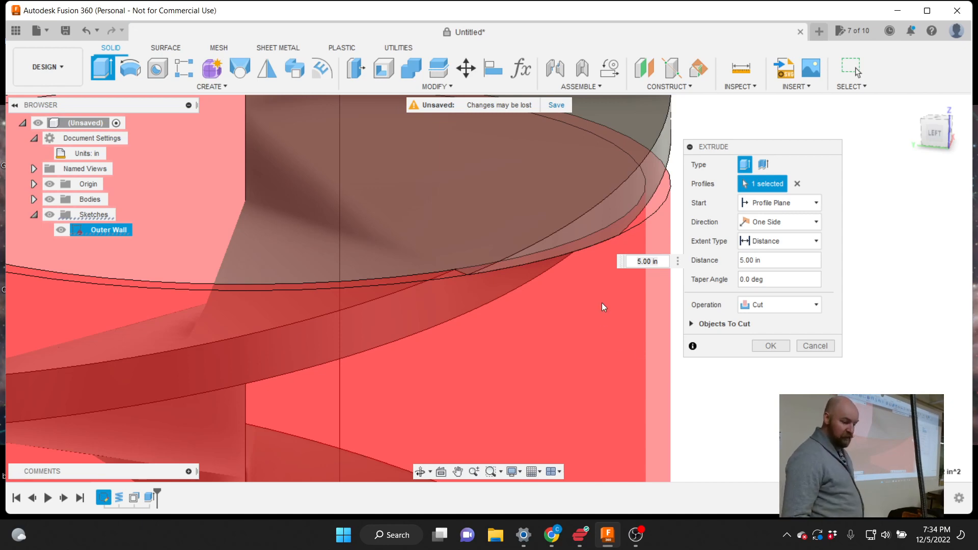
scroll(601, 302, down, 5)
scroll(506, 167, down, 3)
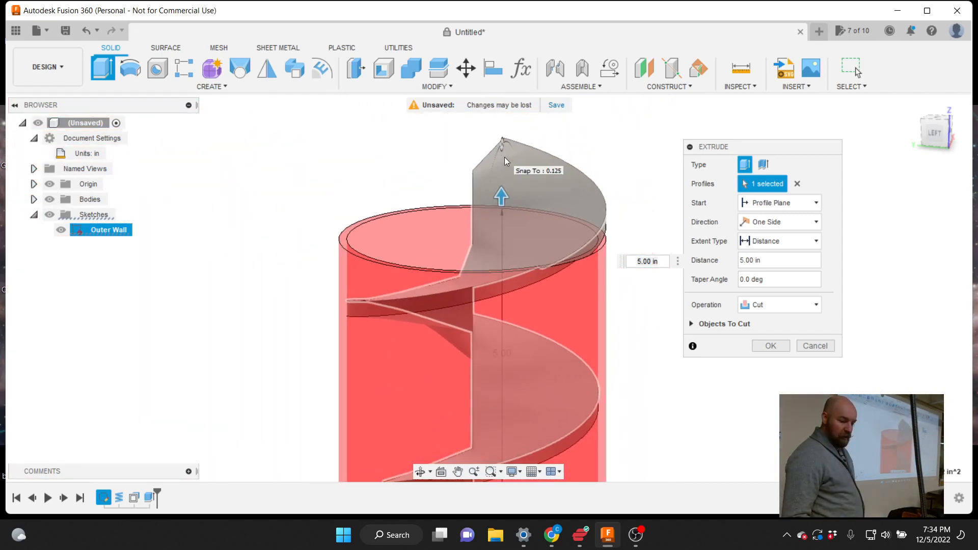
double_click(764, 260)
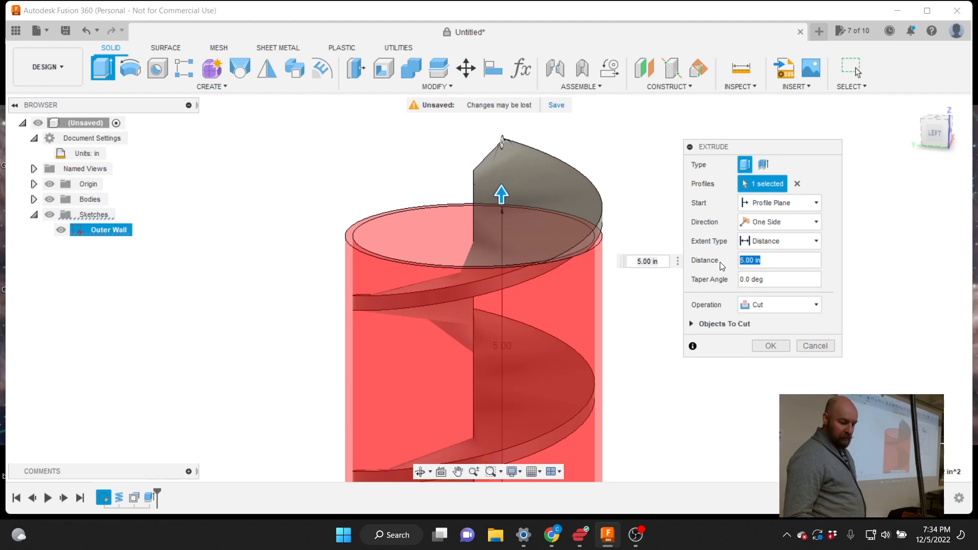
text(6)
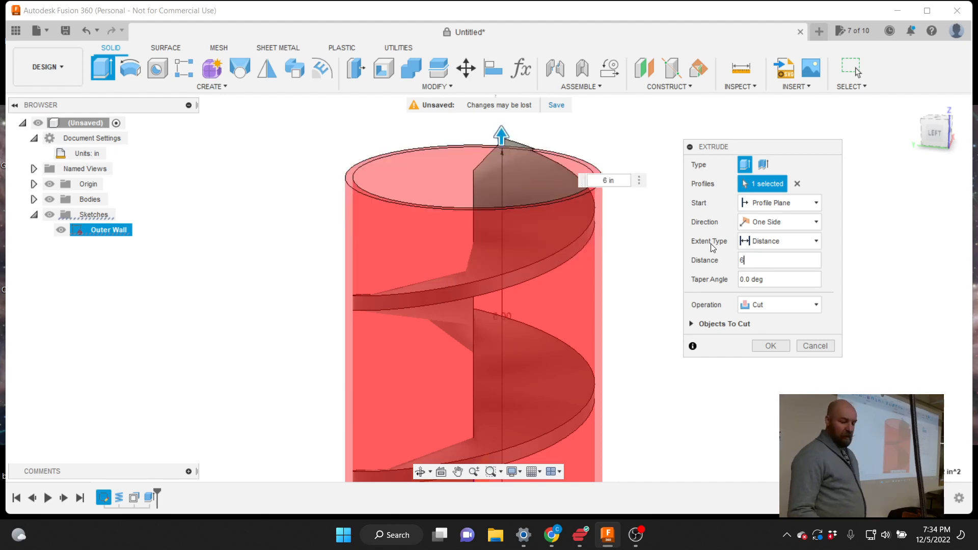
drag(750, 152, 721, 150)
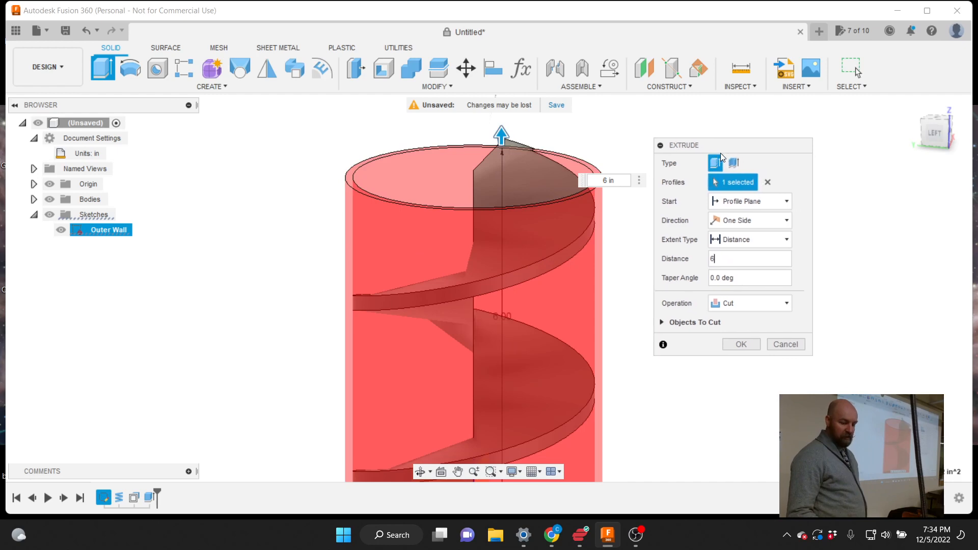
Try New Body and Cut, then set the operation to Join and commit the extrusion
click(744, 308)
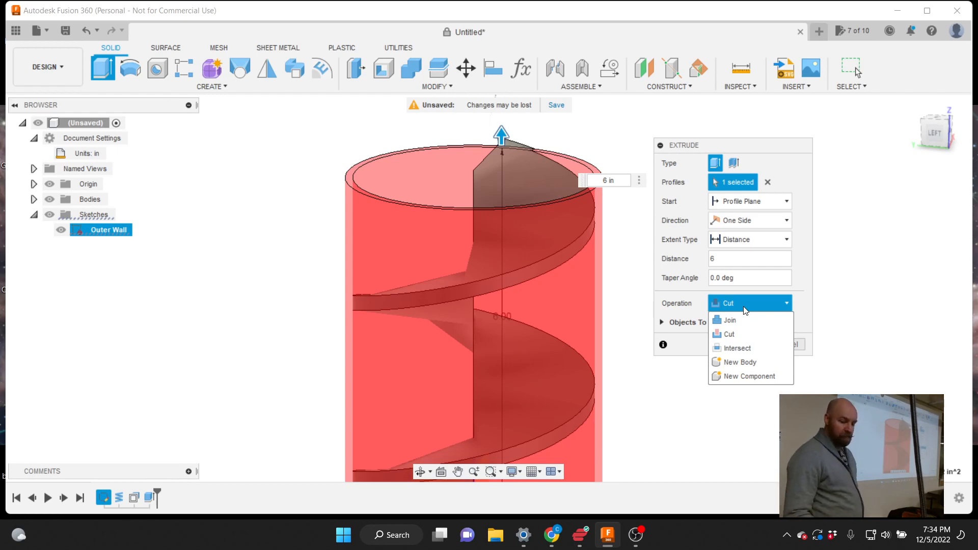
click(742, 363)
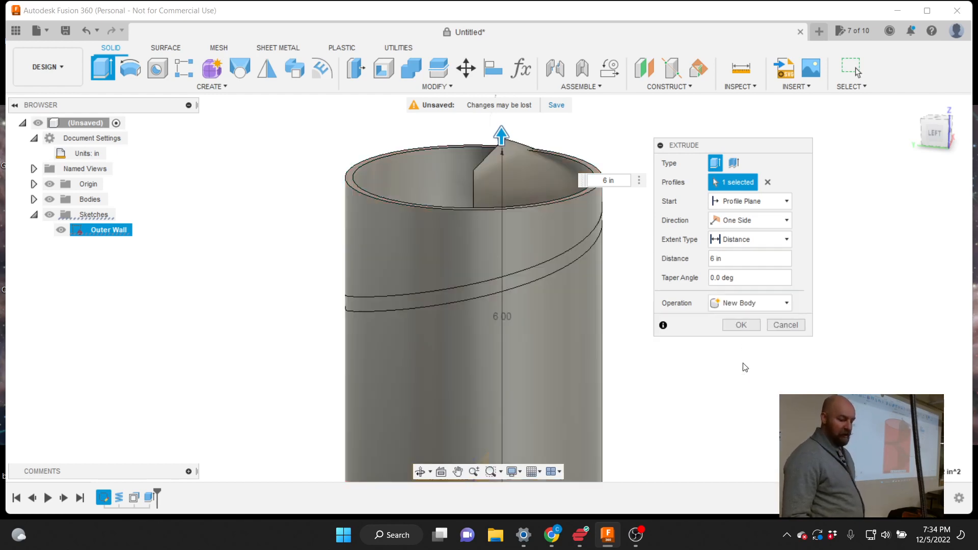
click(747, 301)
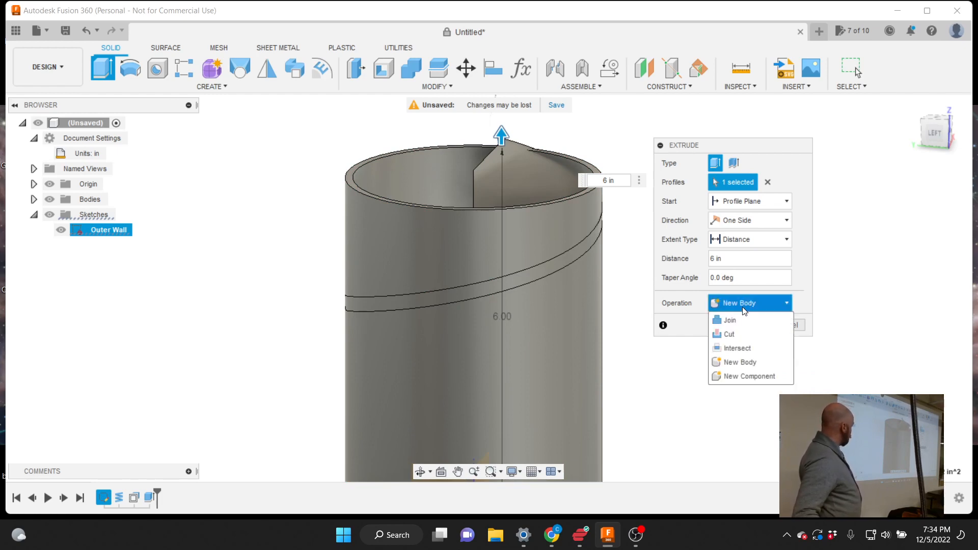
click(743, 334)
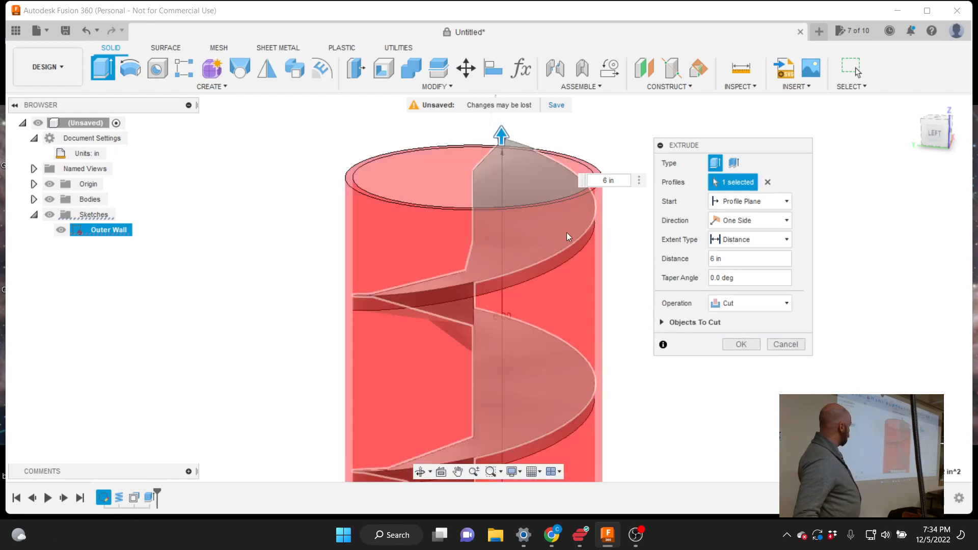
click(757, 302)
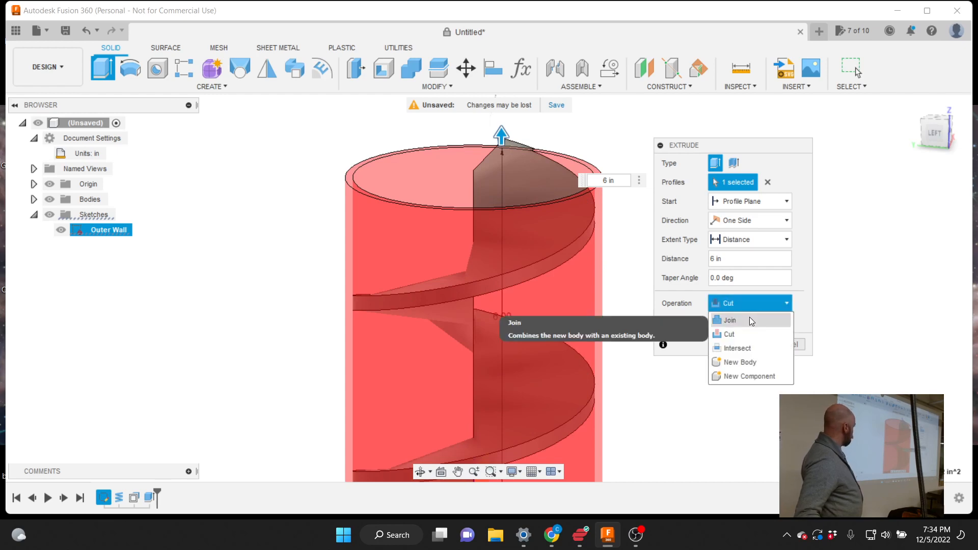
click(749, 320)
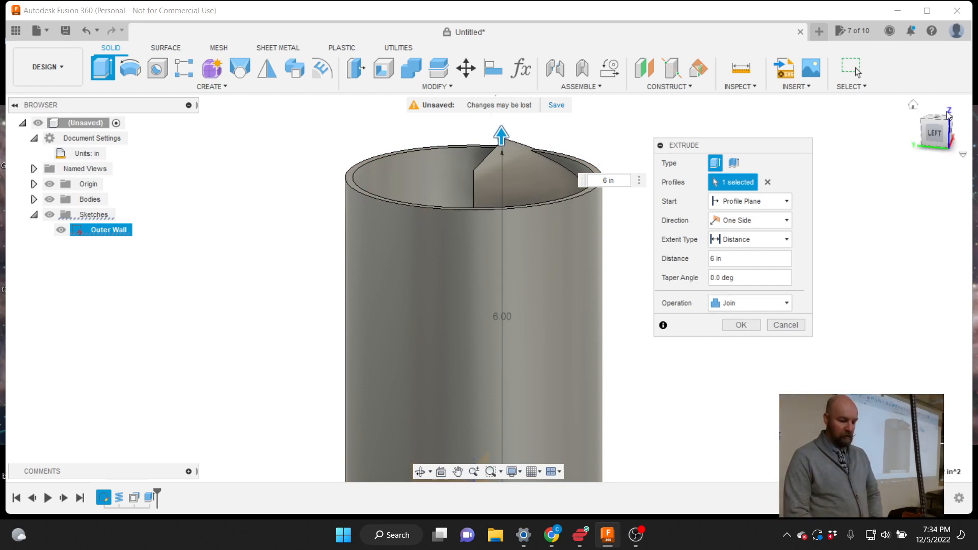
drag(939, 132, 948, 131)
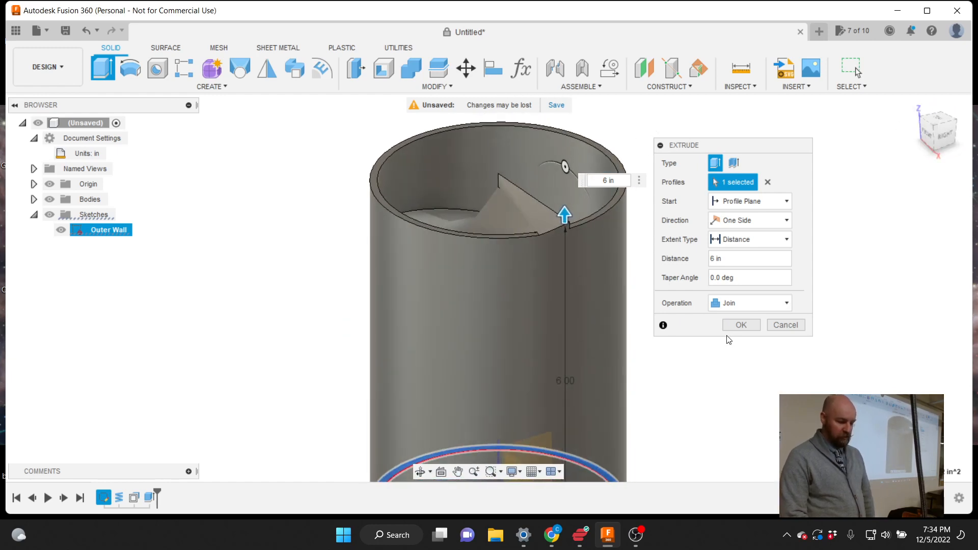
click(736, 325)
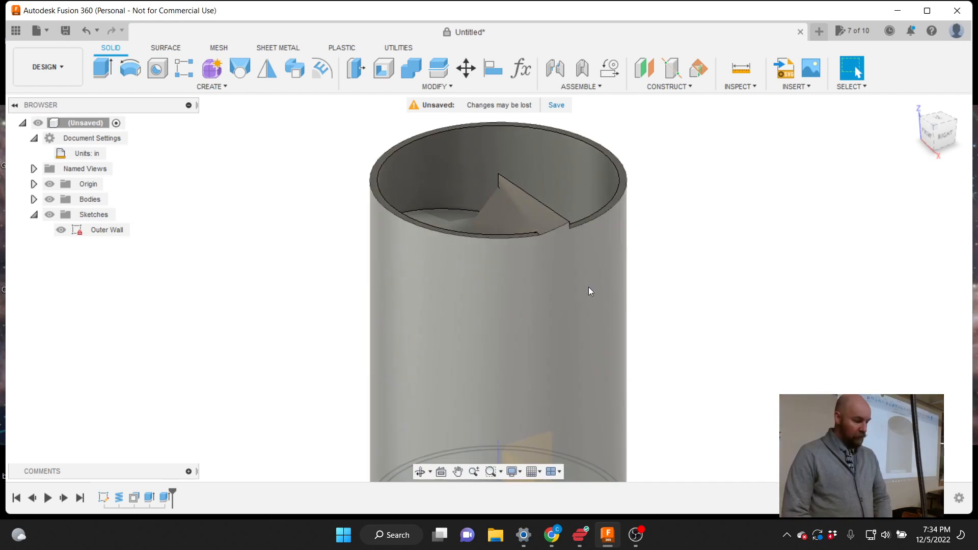
Expand Bodies in the Browser and rename Body1 to 'Dice Tower'
click(32, 200)
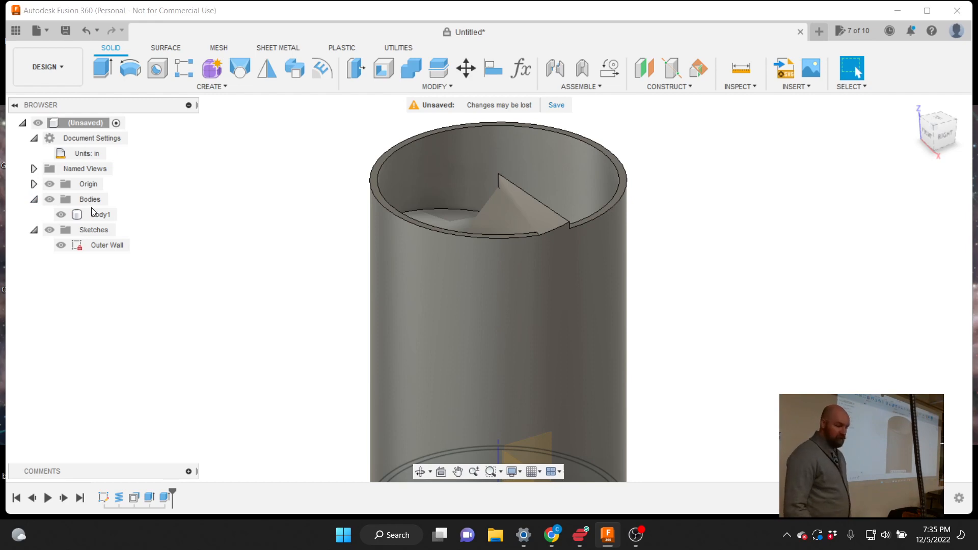
click(92, 220)
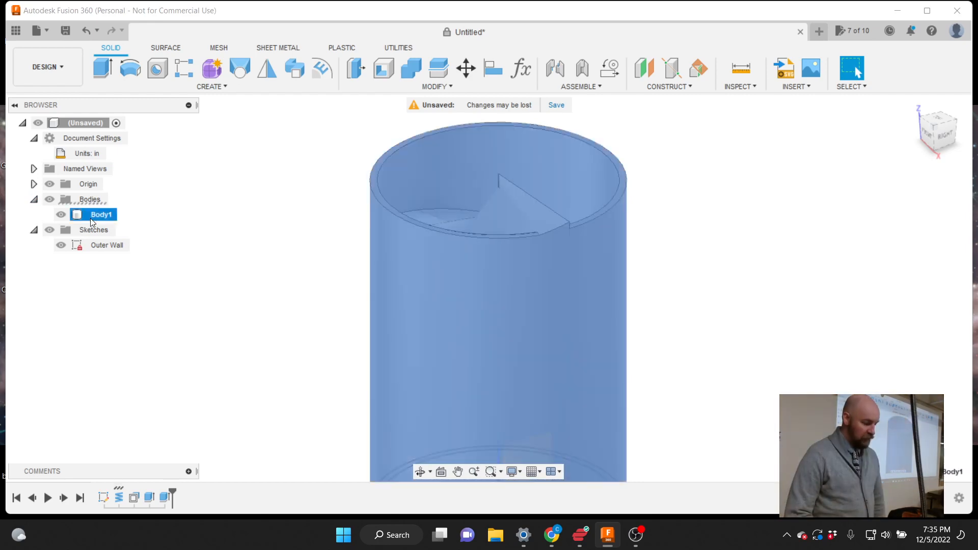
click(94, 216)
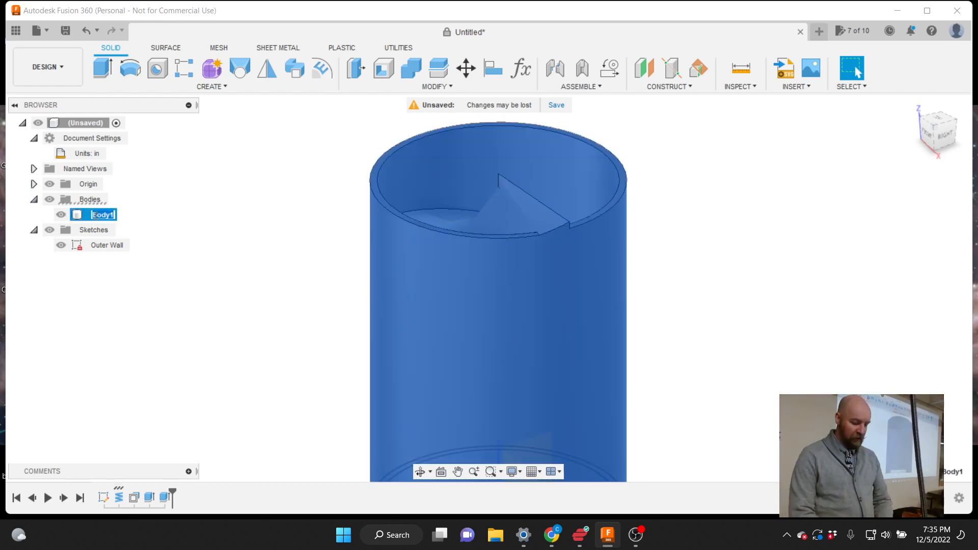
key(BackSpace)
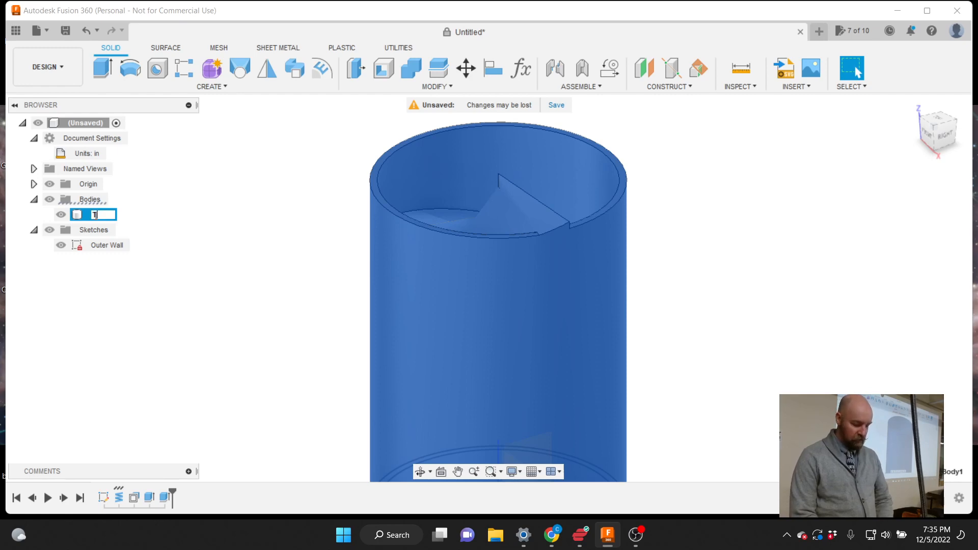
text(Dice Tower)
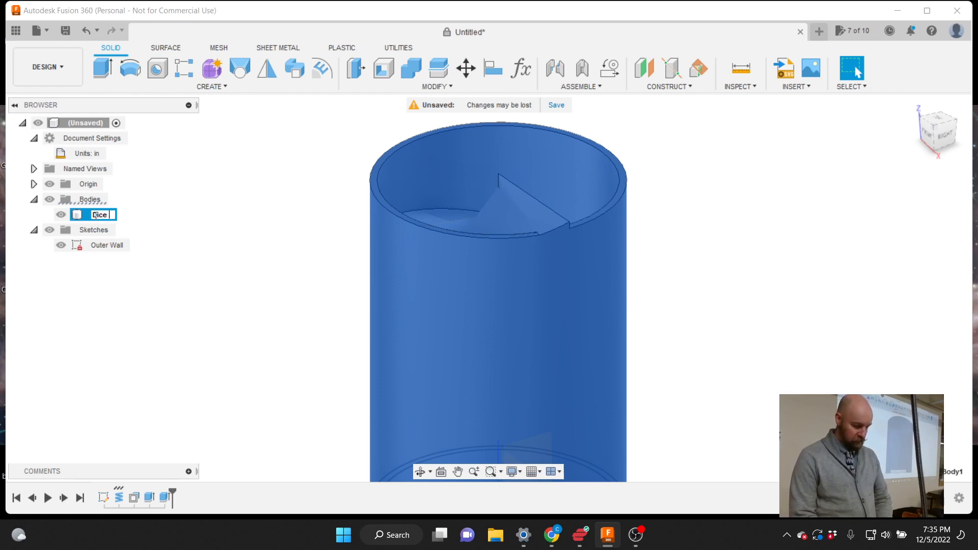
key(Return)
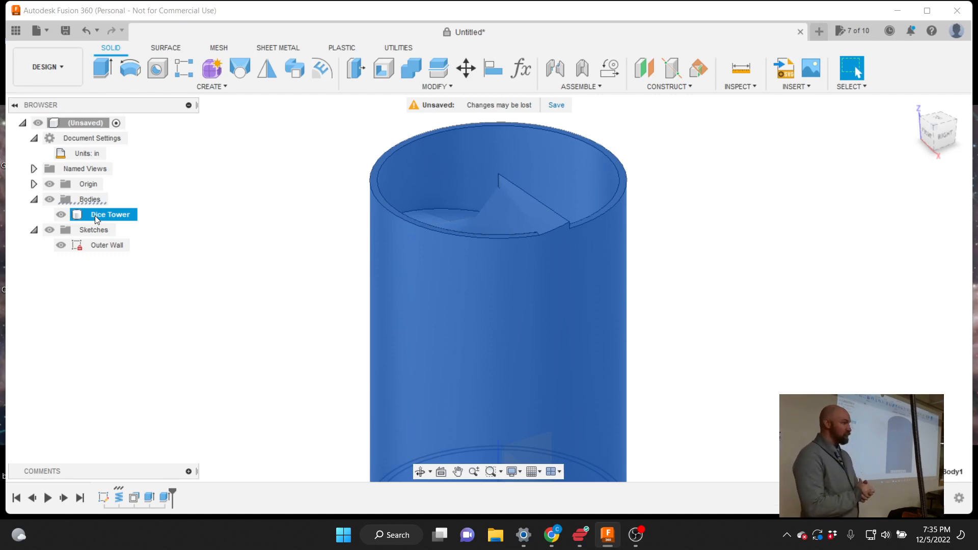
Reopen the Dice Tower name for editing and leave it unchanged
double_click(95, 216)
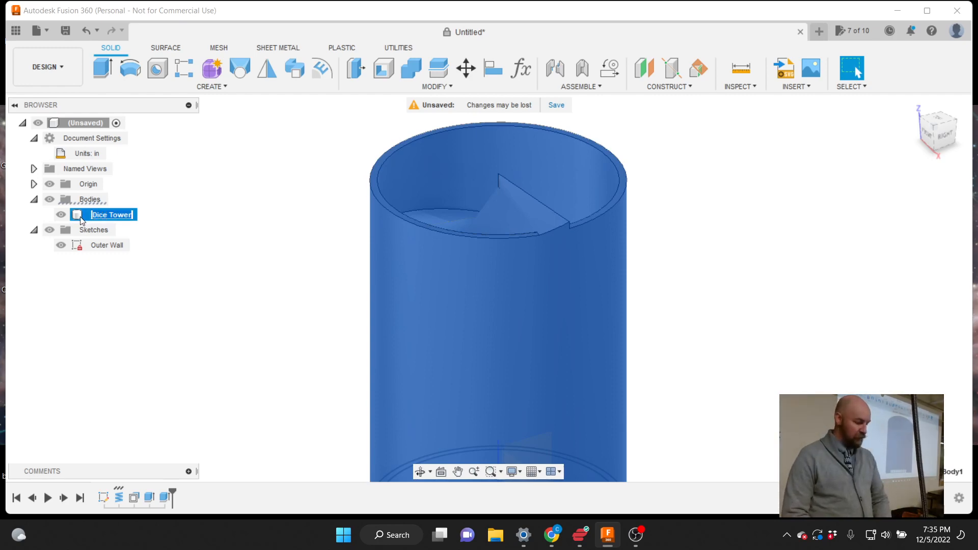
key(Return)
click(91, 245)
click(92, 215)
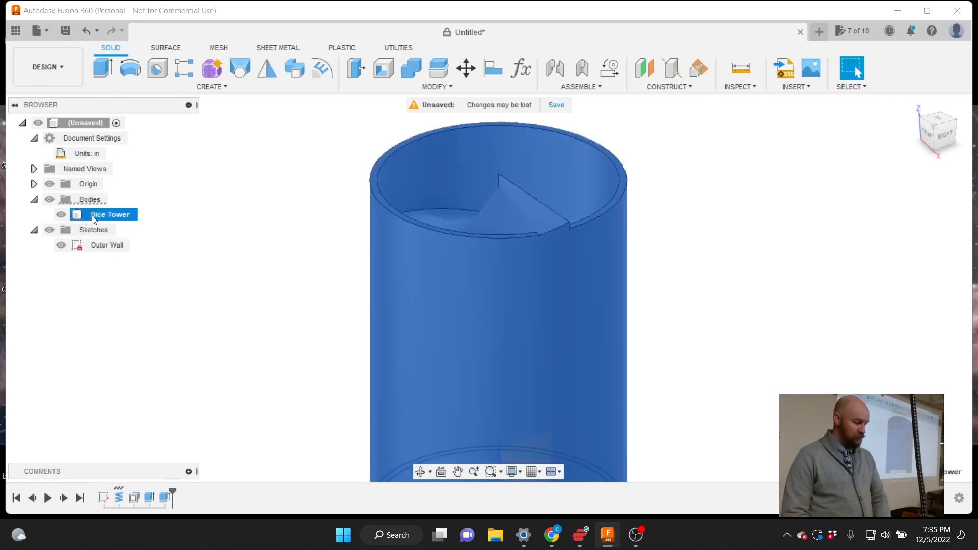
double_click(91, 216)
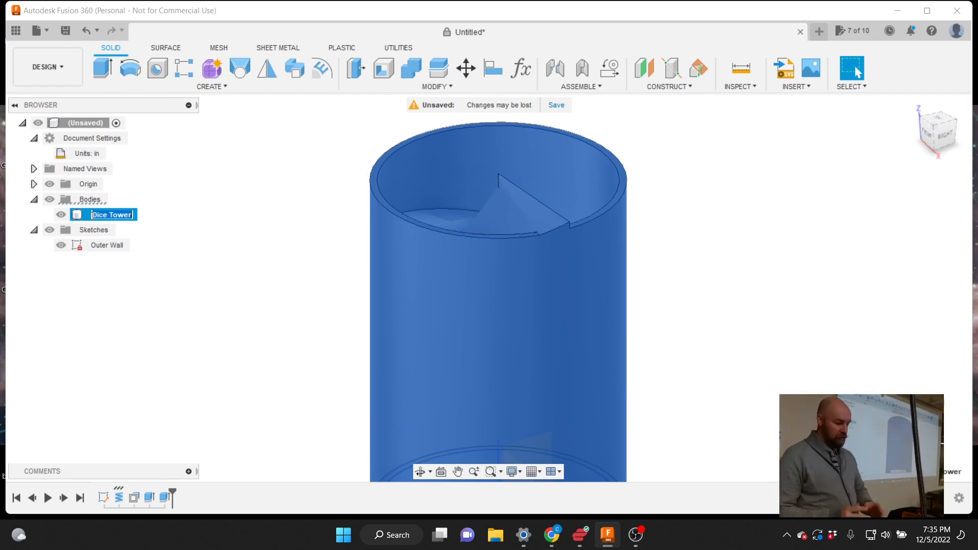
click(166, 230)
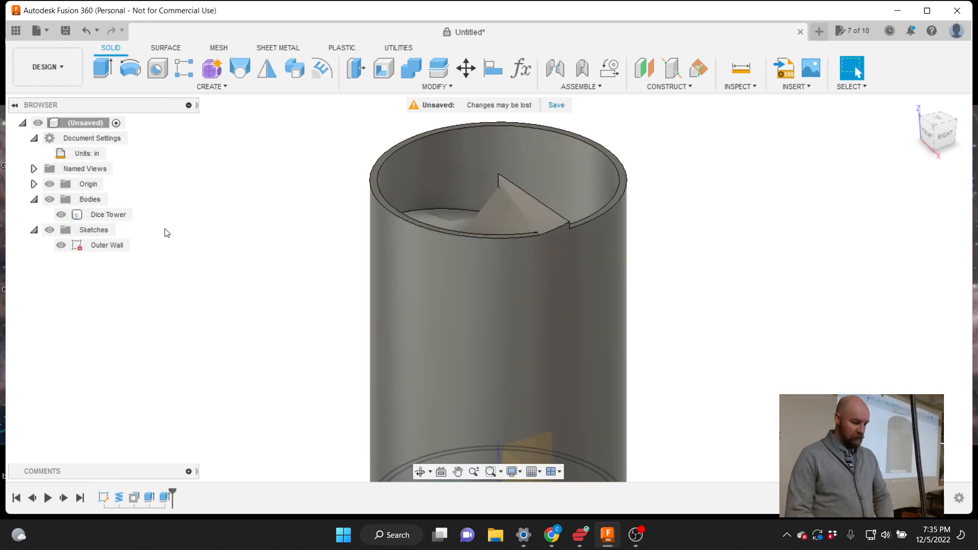
Orbit to inspect the Dice Tower from behind and look down into it
scroll(340, 183, down, 4)
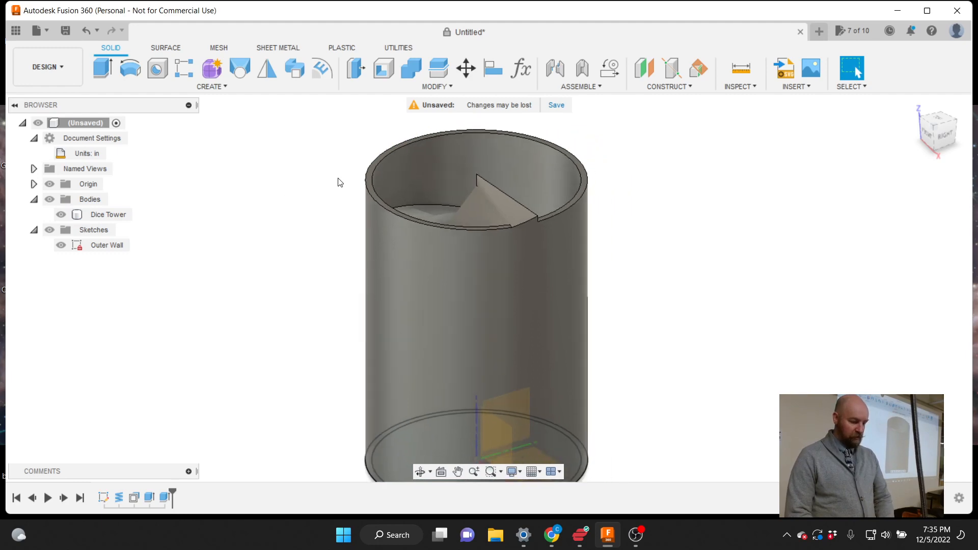
click(436, 288)
scroll(433, 307, up, 2)
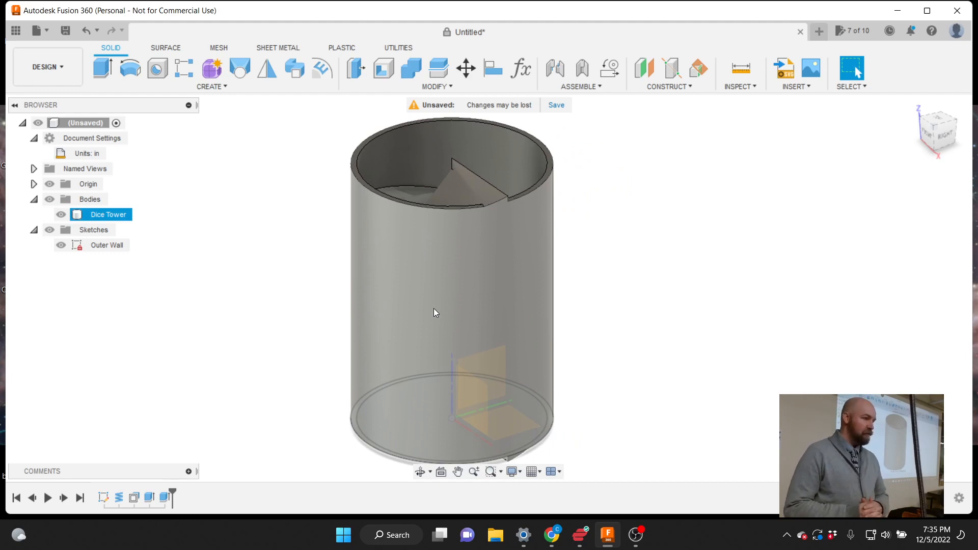
key(Escape)
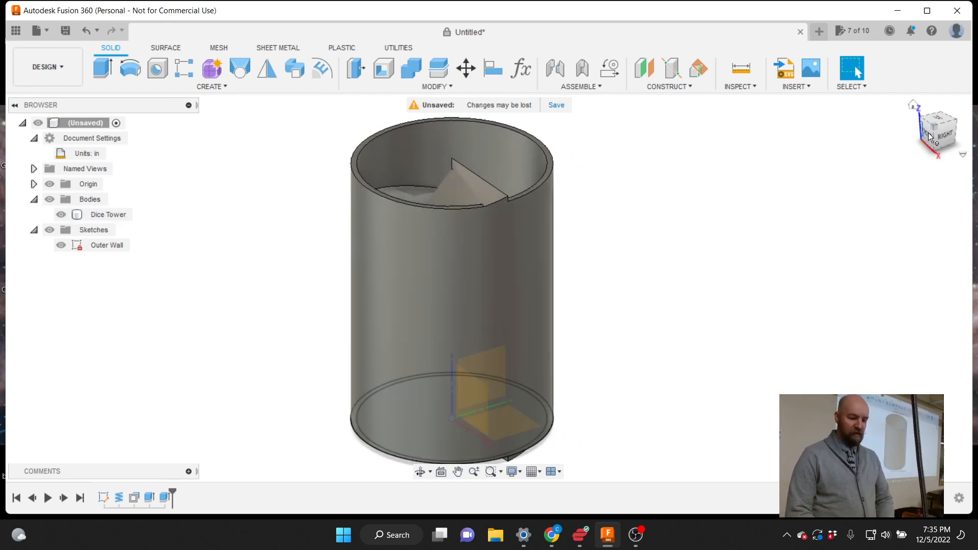
drag(943, 137, 888, 137)
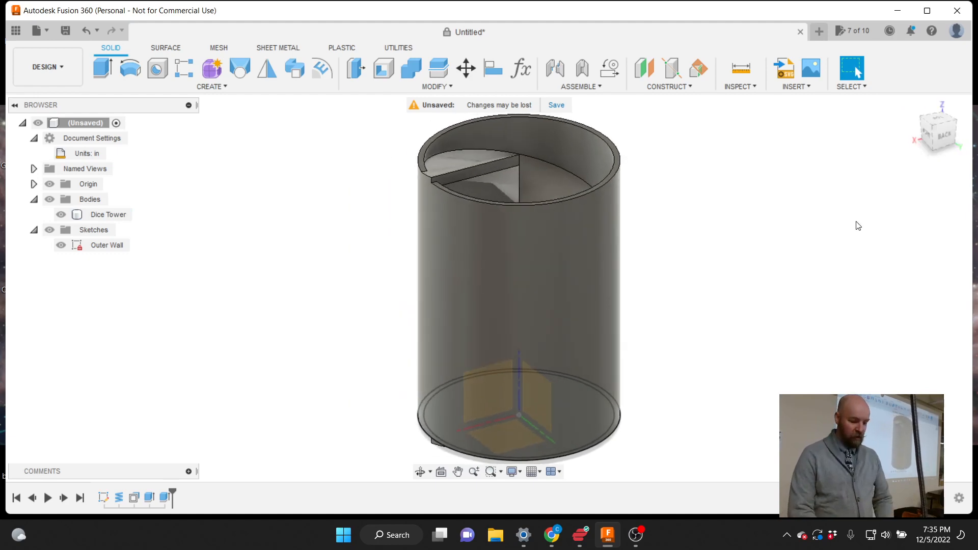
scroll(762, 196, down, 2)
mouse_move(941, 137)
mouse_down()
mouse_move(942, 173)
mouse_move(974, 93)
mouse_move(942, 138)
mouse_up()
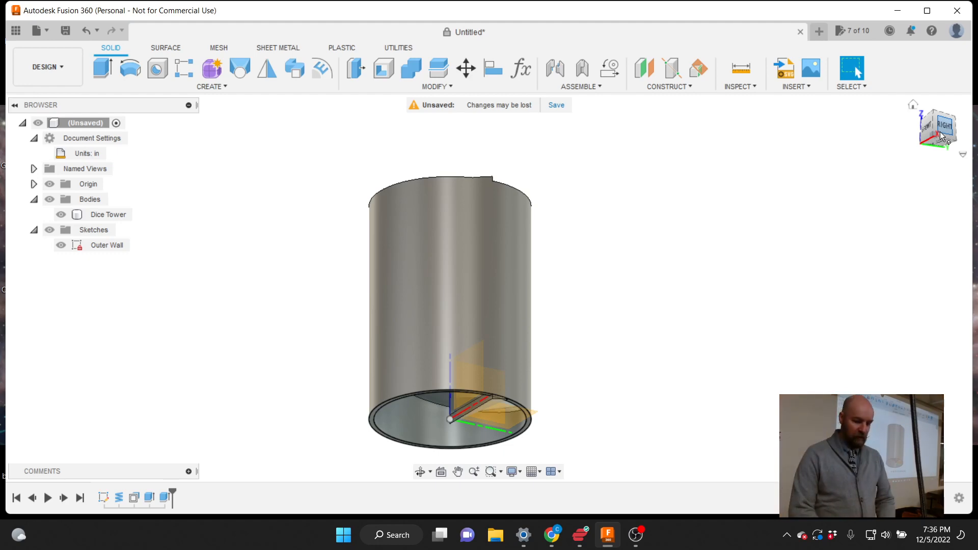
Check the tower's open base from below, then hide the Outer Wall sketch
mouse_move(941, 136)
mouse_down()
mouse_move(976, 170)
mouse_move(943, 176)
mouse_move(939, 141)
mouse_up()
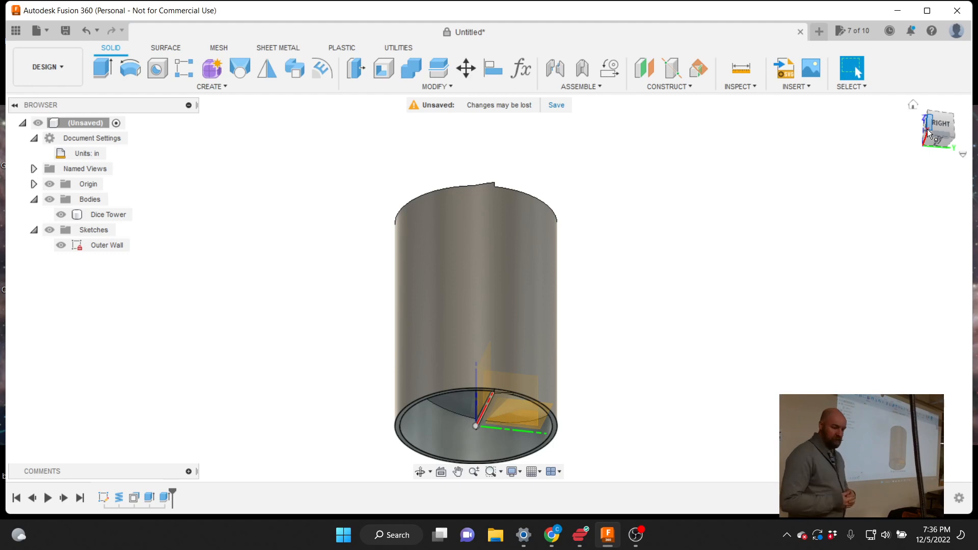
mouse_move(927, 129)
mouse_down()
mouse_move(936, 152)
mouse_move(934, 130)
mouse_up()
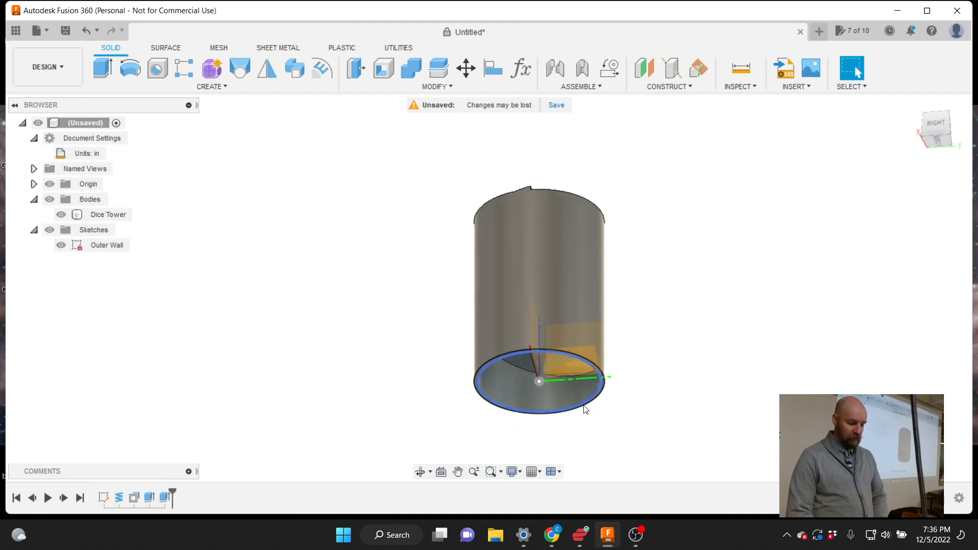
scroll(586, 409, up, 3)
scroll(584, 408, up, 2)
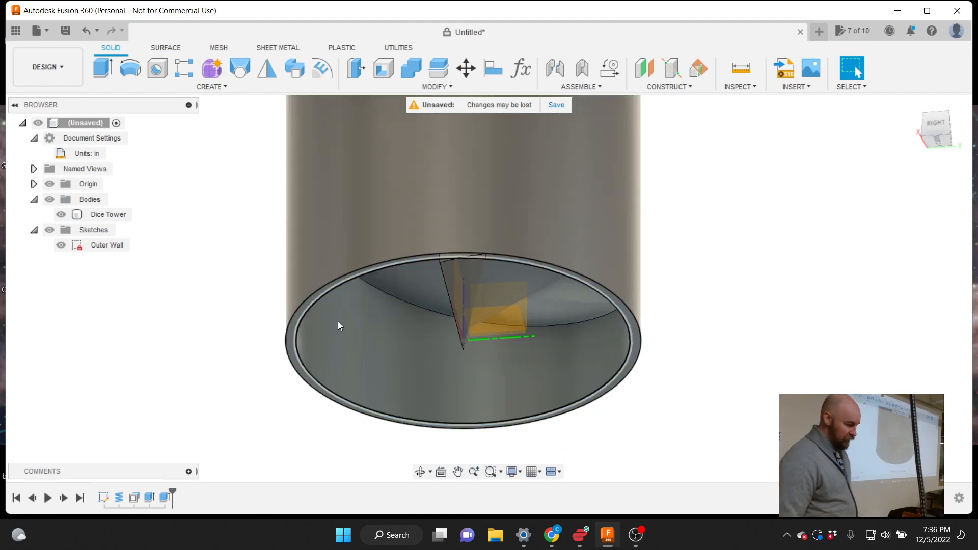
click(61, 245)
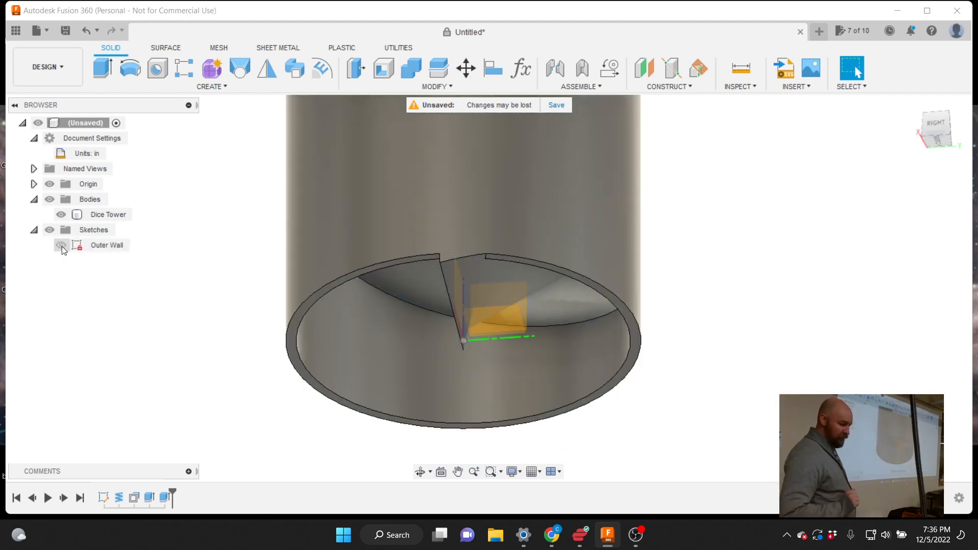
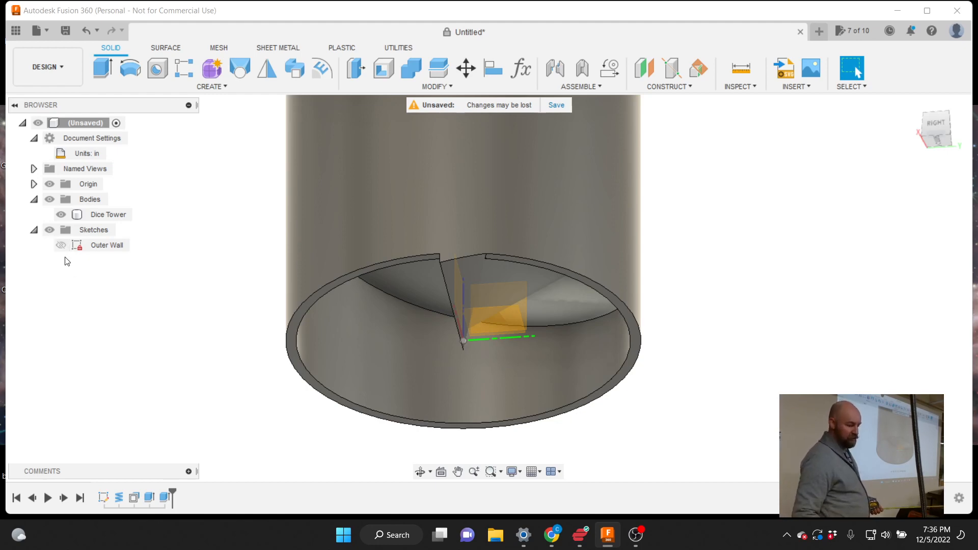
Turn the Outer Wall sketch's visibility back on and open the Solid CREATE list
click(62, 246)
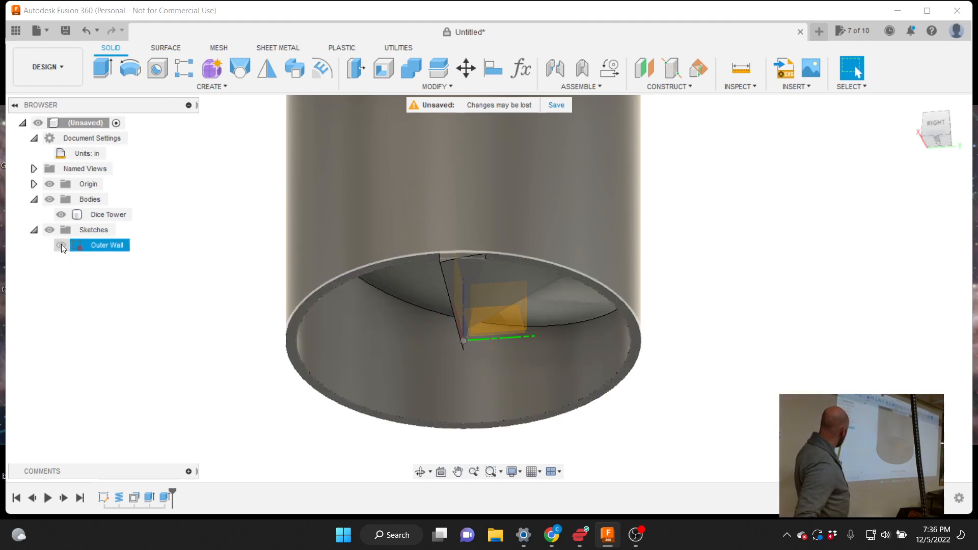
click(61, 244)
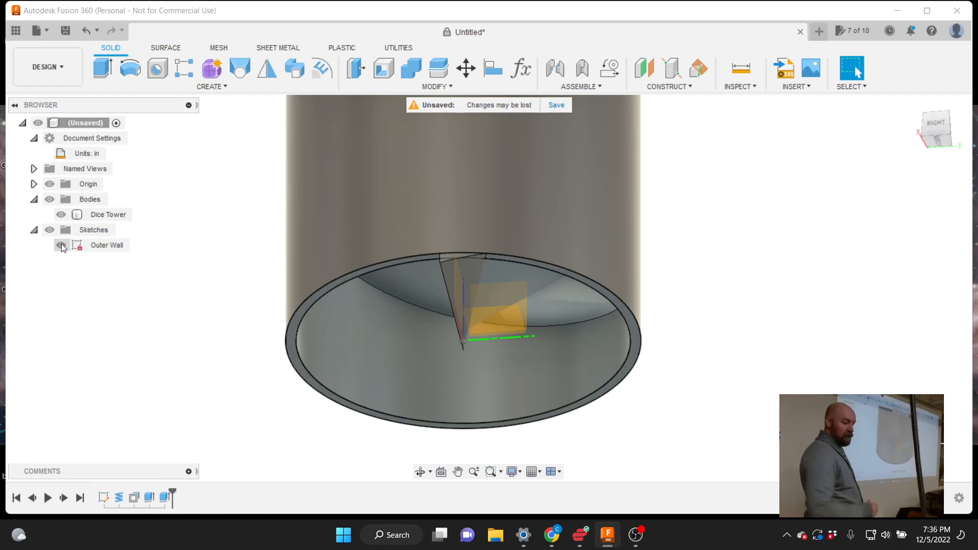
click(61, 245)
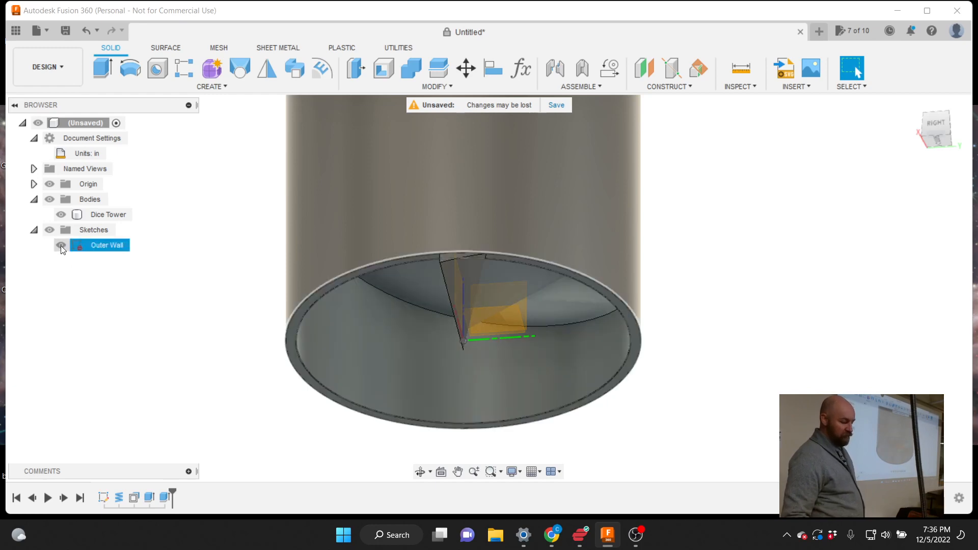
click(60, 245)
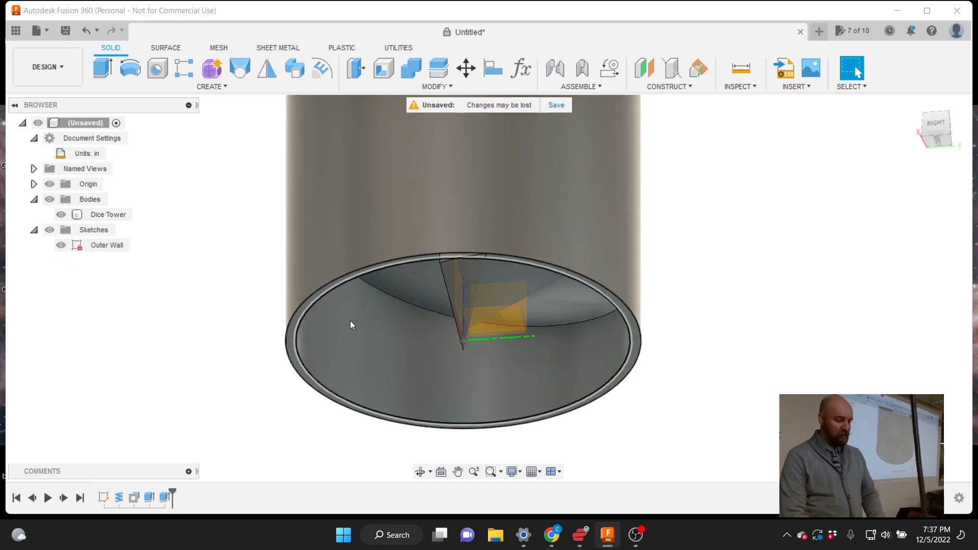
click(214, 86)
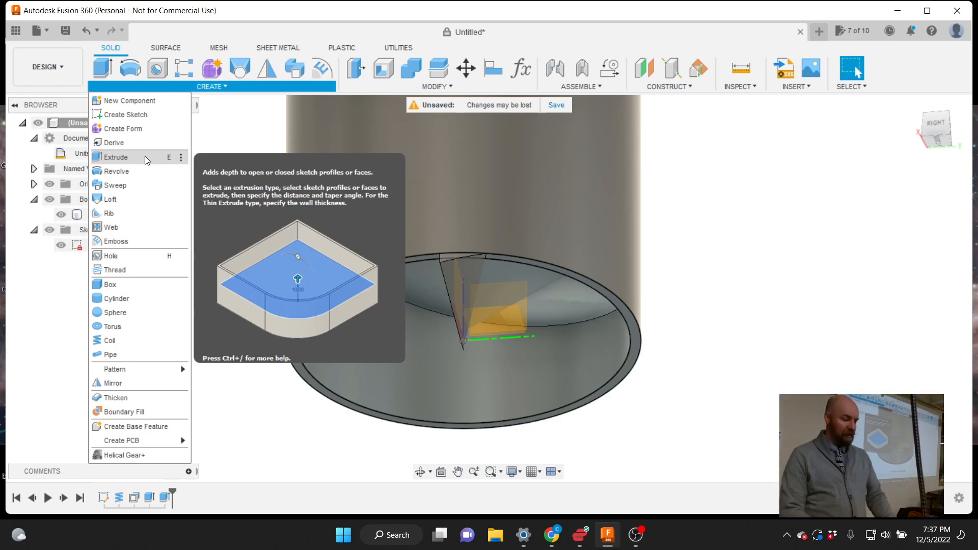
Inspect the ramp plank's top face from above, then hide the Outer Wall sketch
click(251, 176)
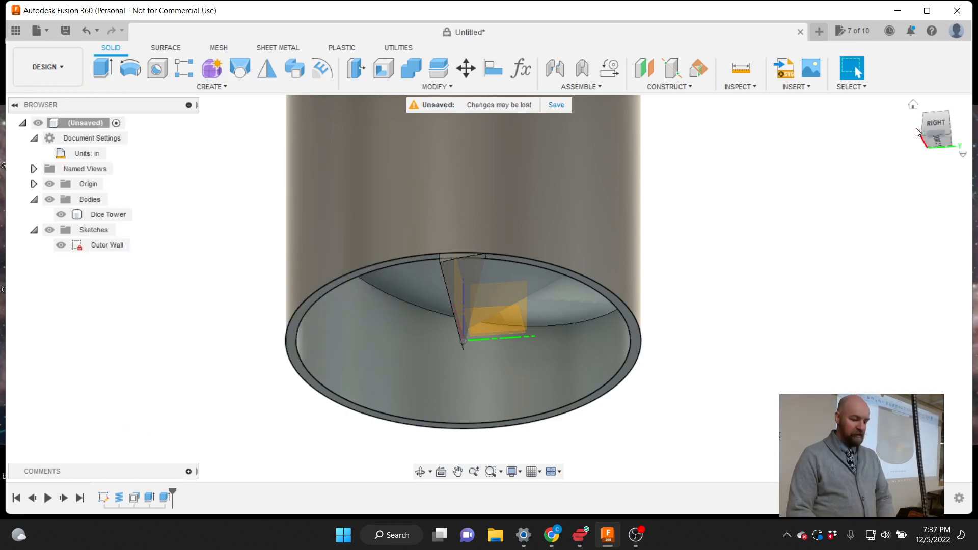
click(937, 135)
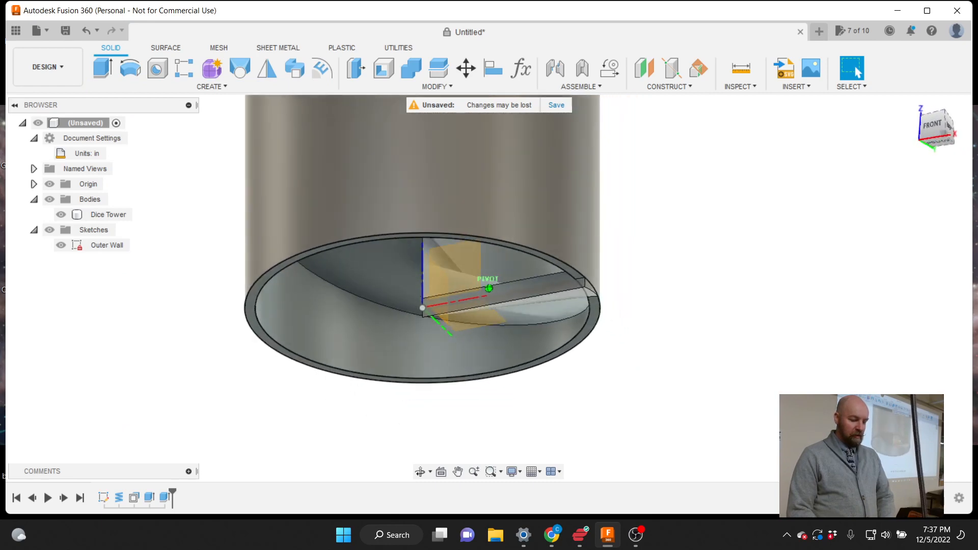
click(528, 296)
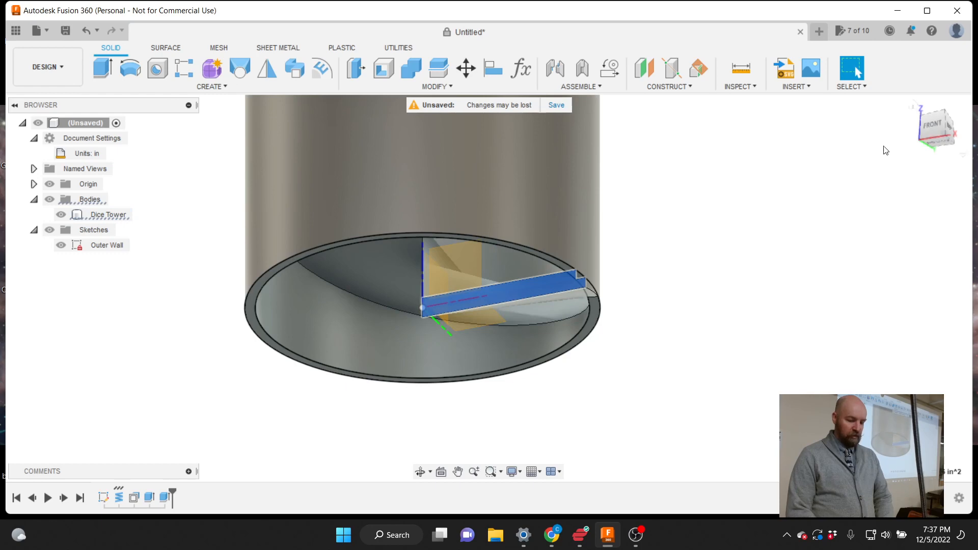
mouse_move(926, 128)
mouse_down()
mouse_move(908, 156)
mouse_move(908, 196)
mouse_move(928, 124)
mouse_up()
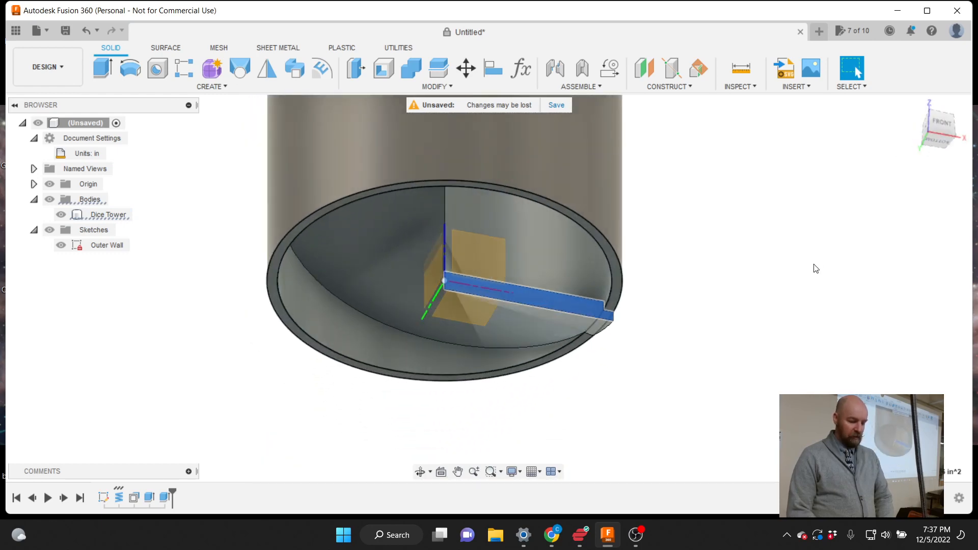
click(813, 268)
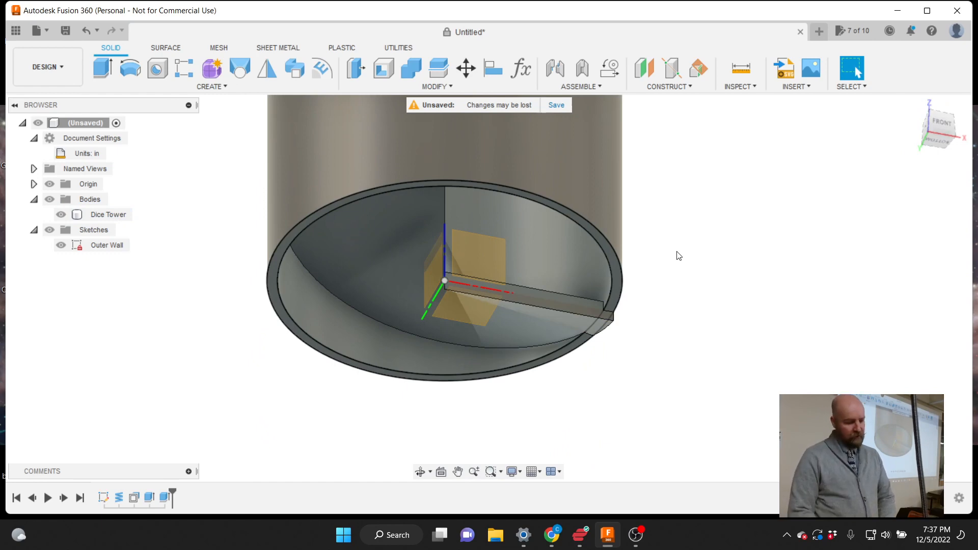
scroll(641, 368, down, 3)
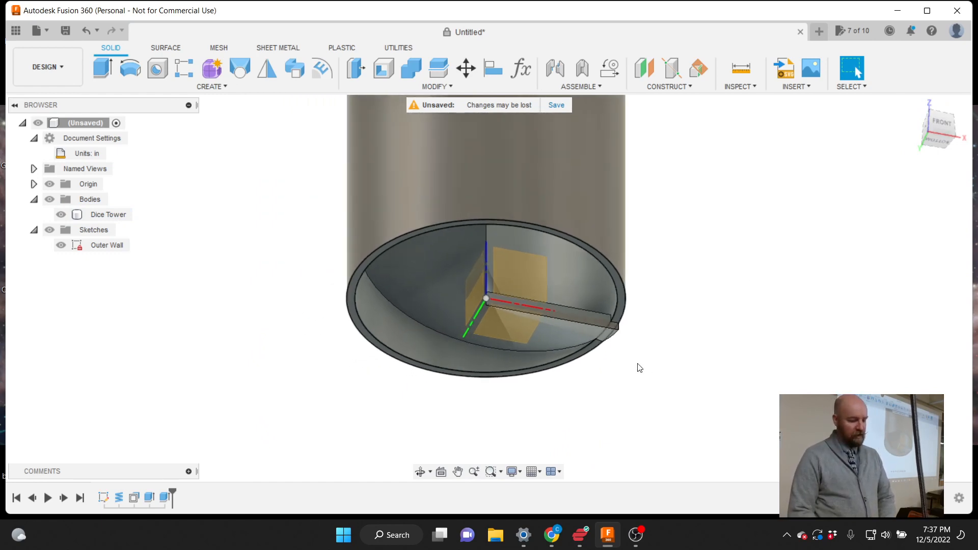
click(61, 245)
View the Dice Tower from the front and from below, checking the body
scroll(538, 397, down, 2)
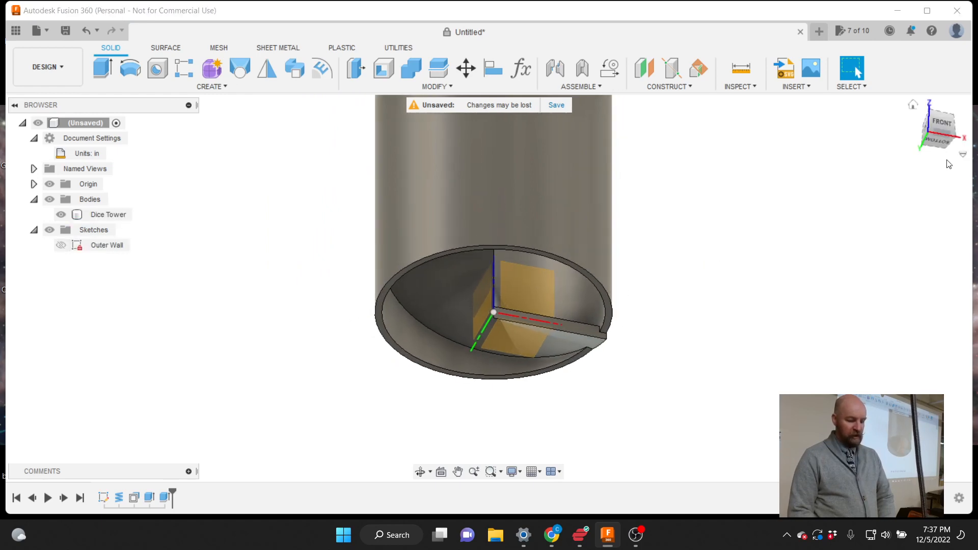
click(940, 126)
mouse_move(965, 139)
mouse_down()
mouse_move(939, 155)
mouse_move(941, 146)
mouse_up()
click(549, 298)
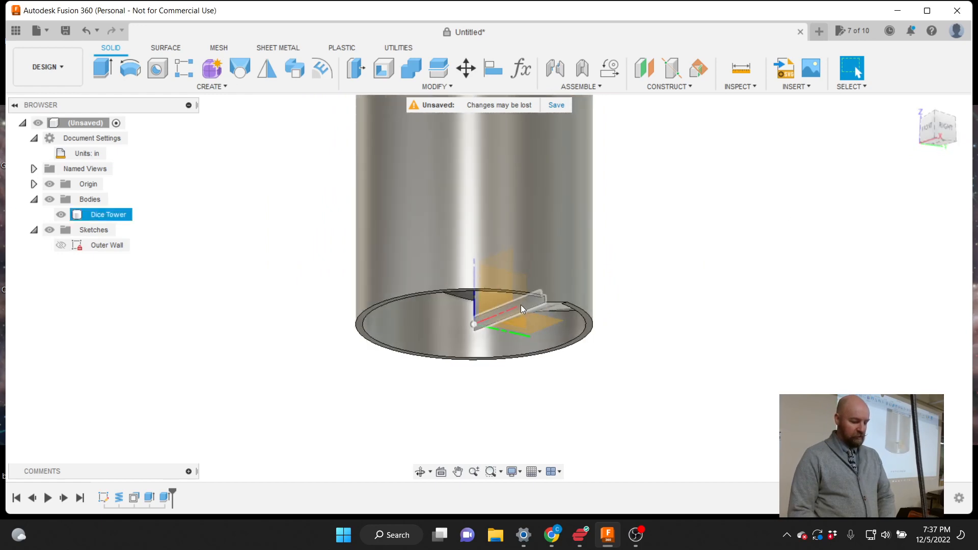
scroll(520, 305, up, 4)
scroll(520, 305, down, 3)
scroll(534, 286, up, 5)
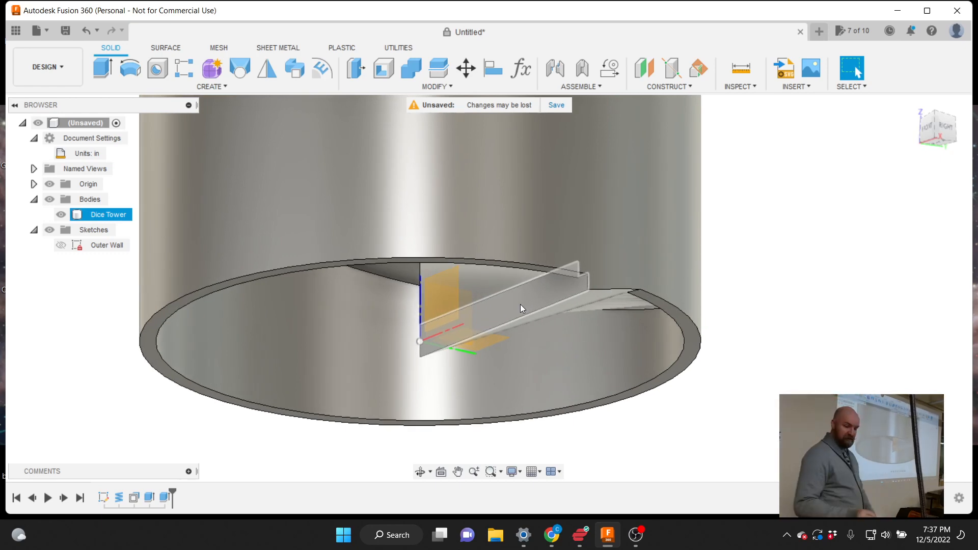
key(Escape)
Examine the divider wall and ramp from a tilted right view below the tower
click(542, 300)
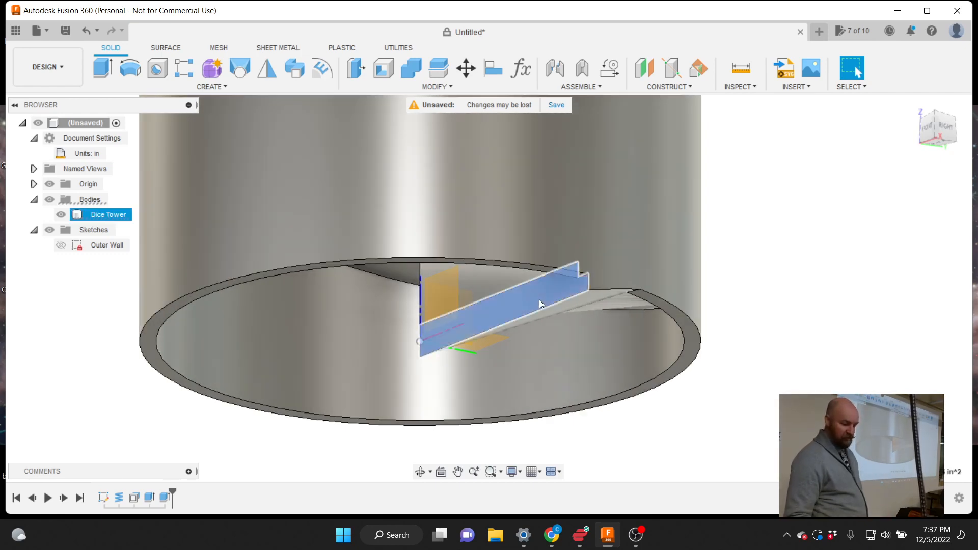
scroll(580, 420, down, 2)
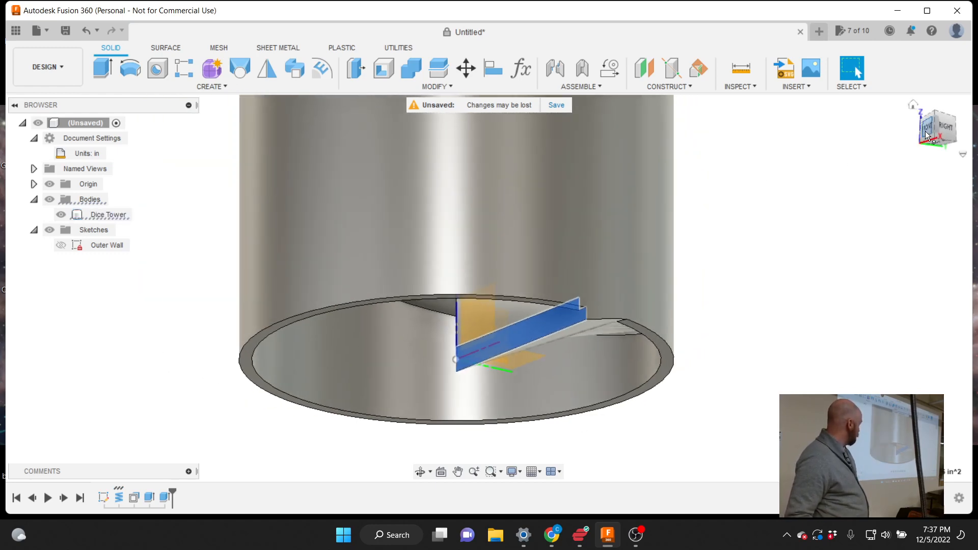
click(925, 130)
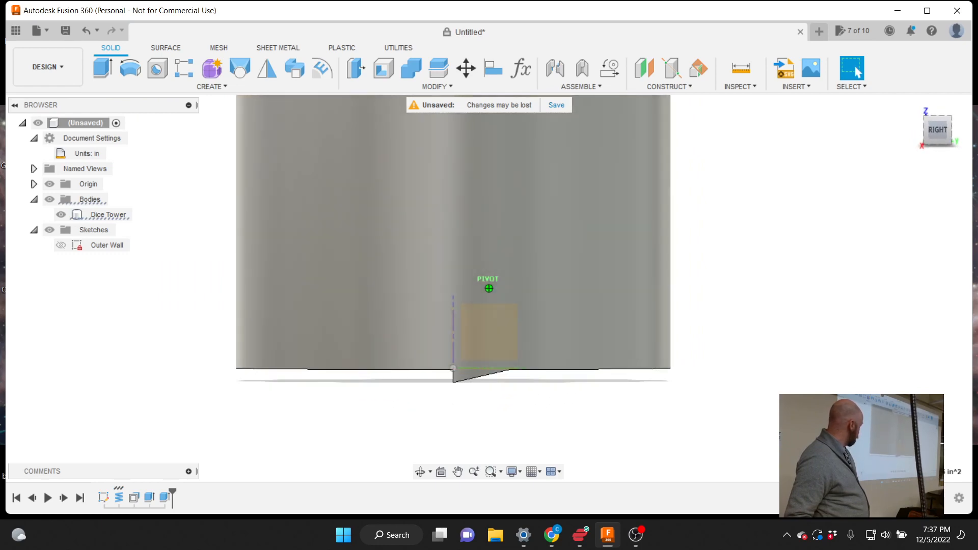
drag(926, 130, 946, 122)
click(789, 358)
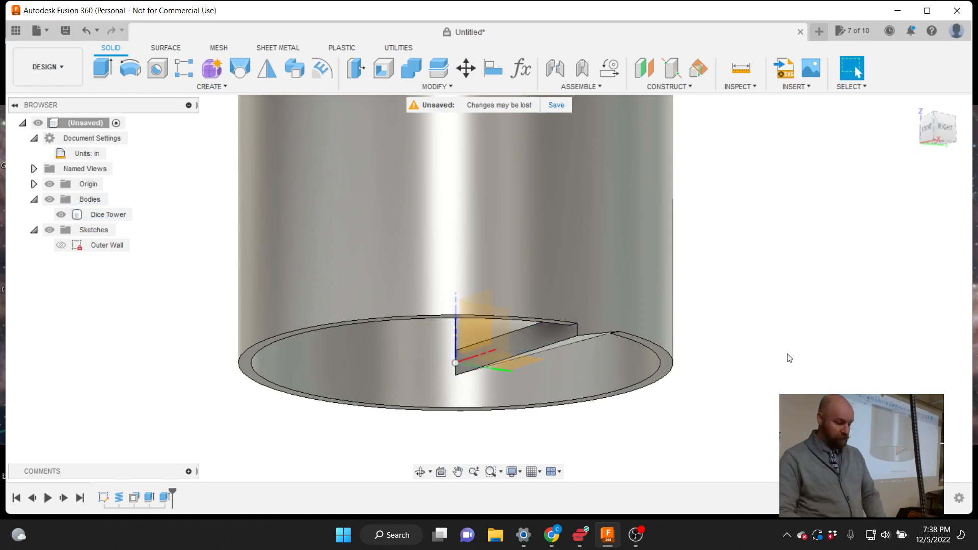
click(469, 333)
click(524, 321)
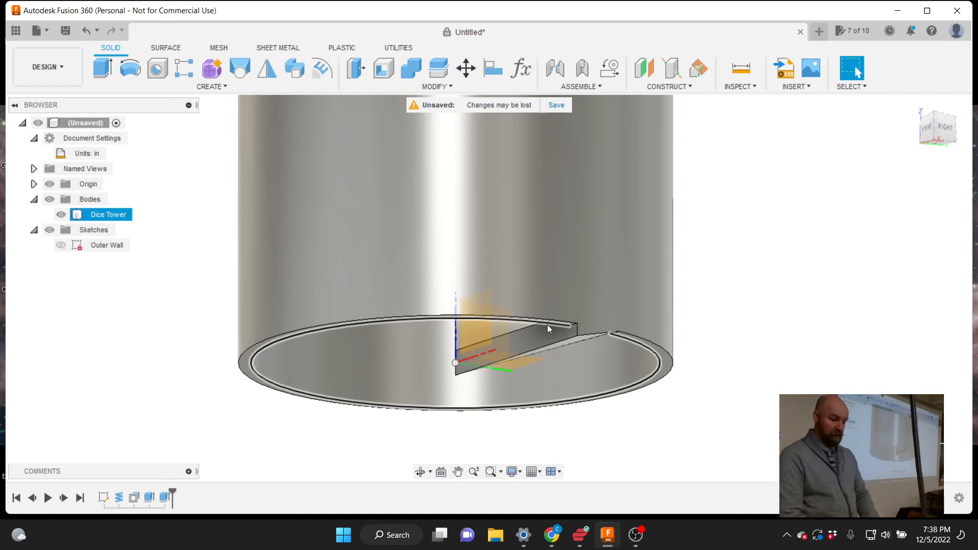
scroll(705, 399, down, 1)
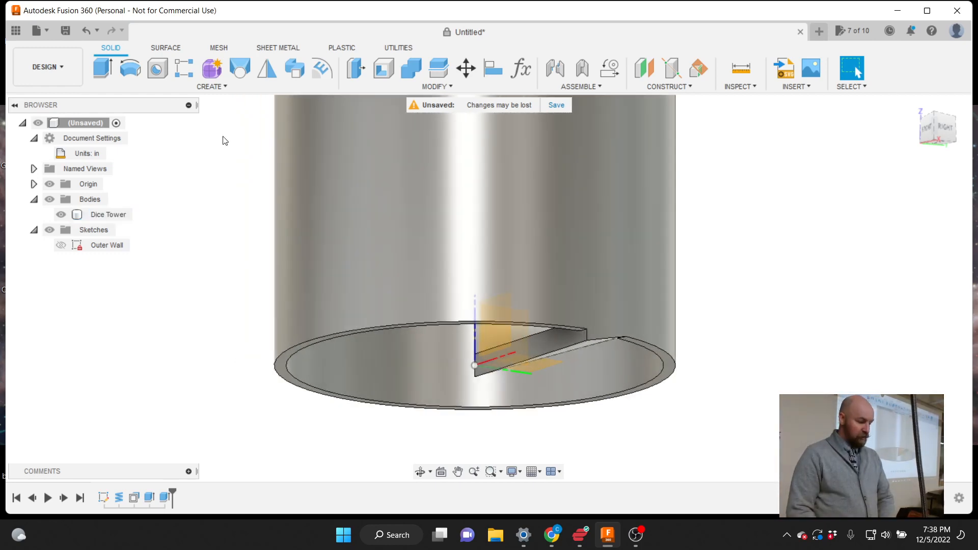
Start Sketch3 on the divider wall's face and bring up the sketch drawing tools
click(212, 87)
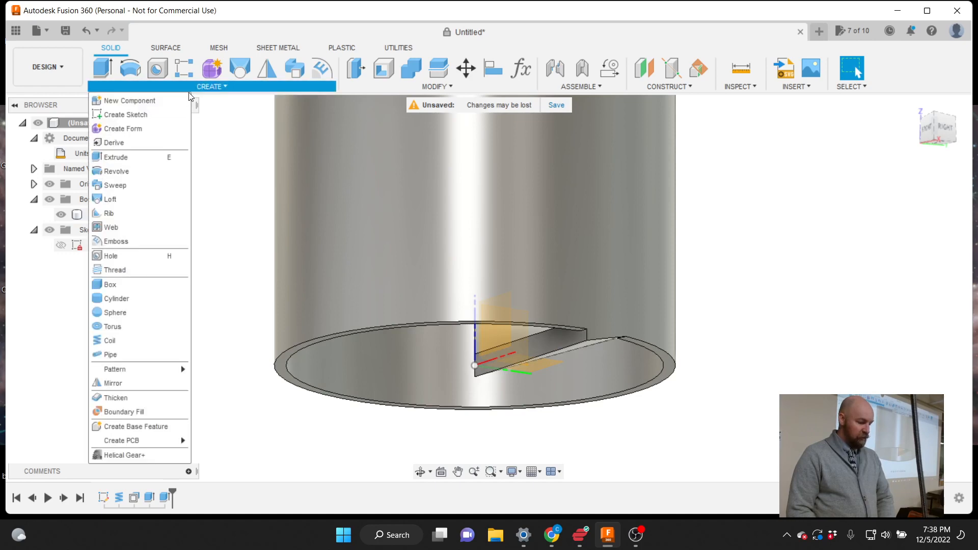
click(143, 112)
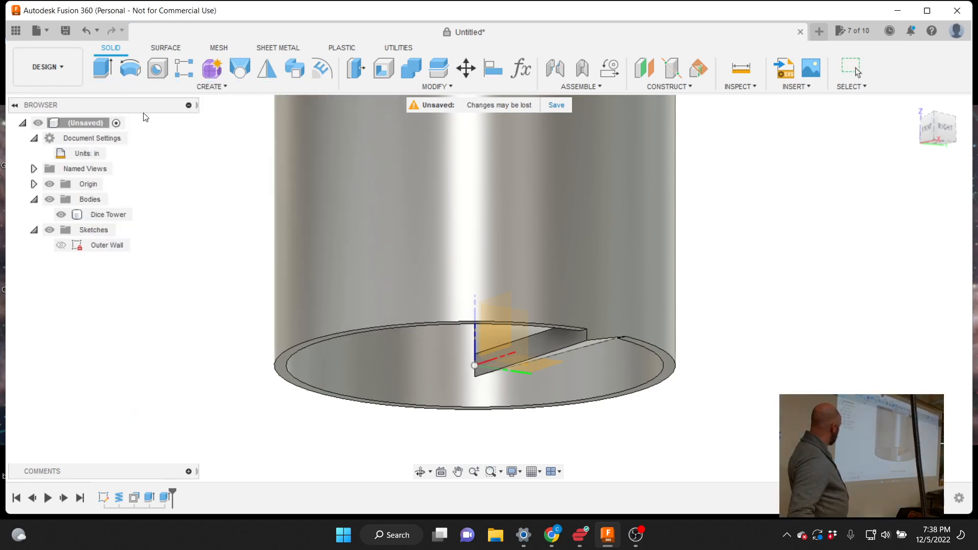
click(547, 337)
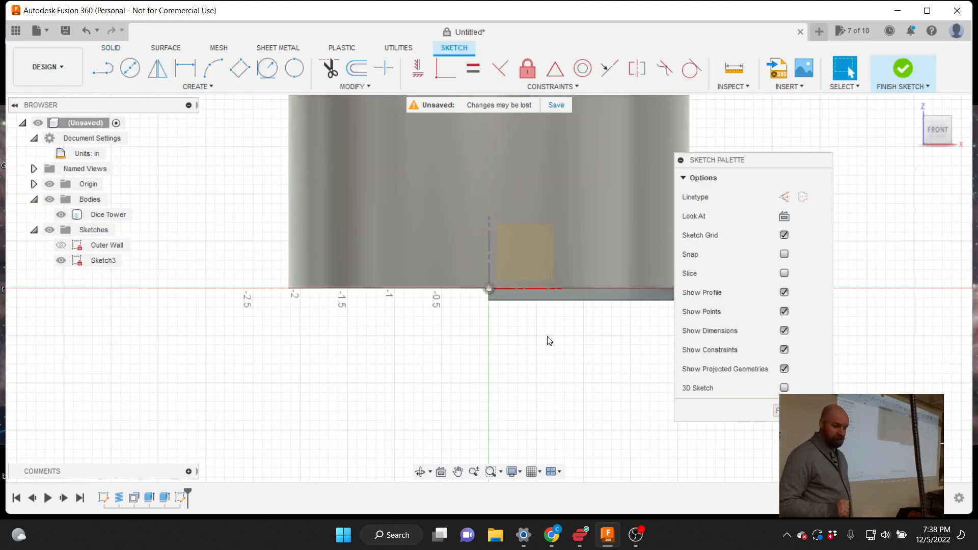
scroll(317, 394, down, 3)
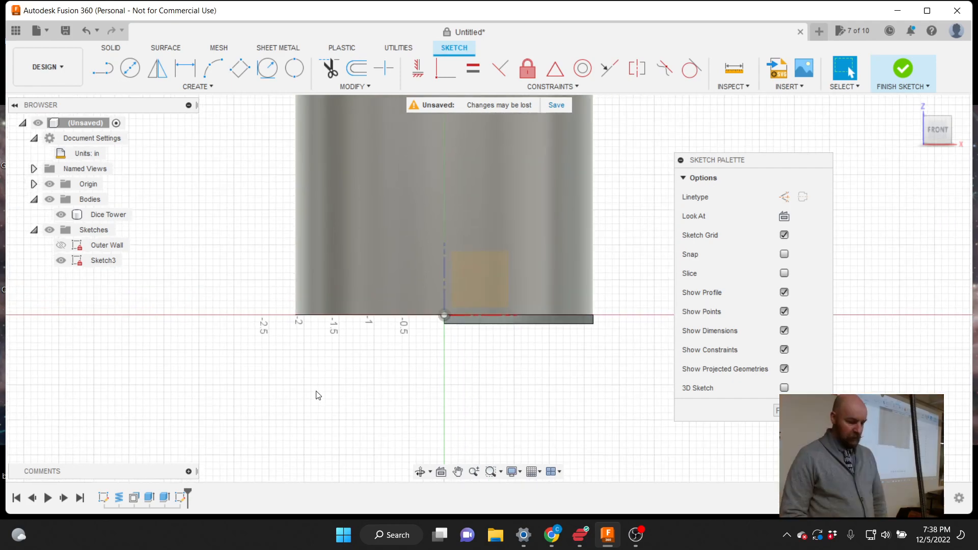
scroll(539, 298, up, 3)
scroll(539, 297, up, 1)
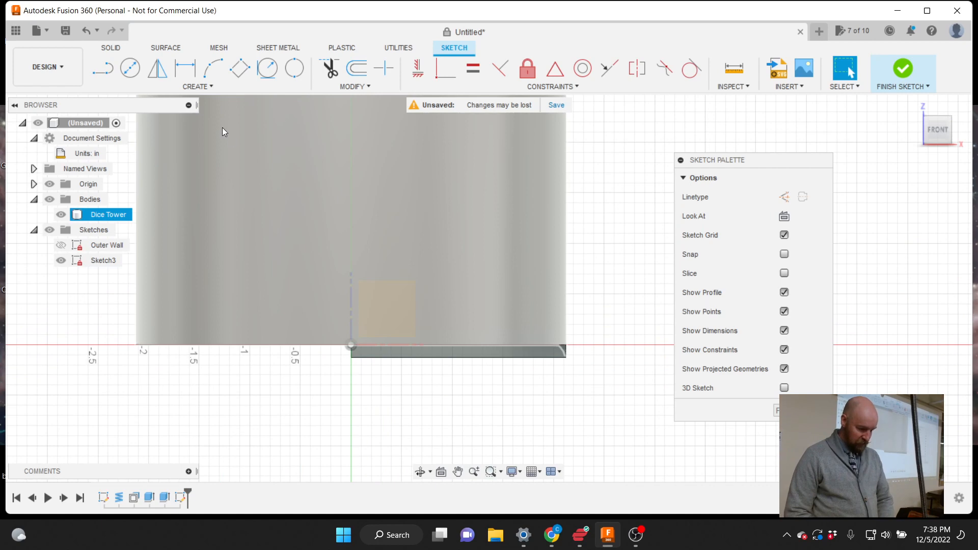
click(199, 87)
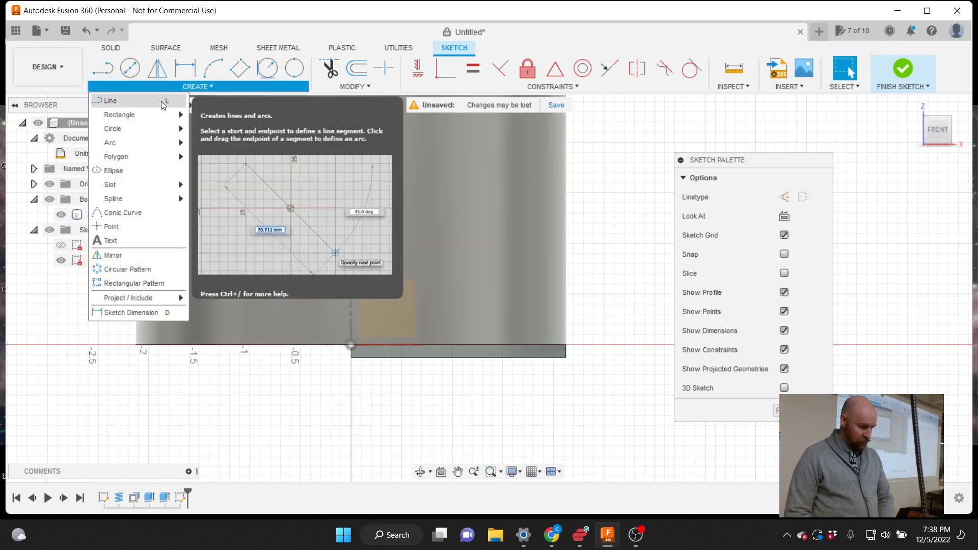
Pick the two-point rectangle tool and try corner points, cancelling those attempts
mouse_move(135, 126)
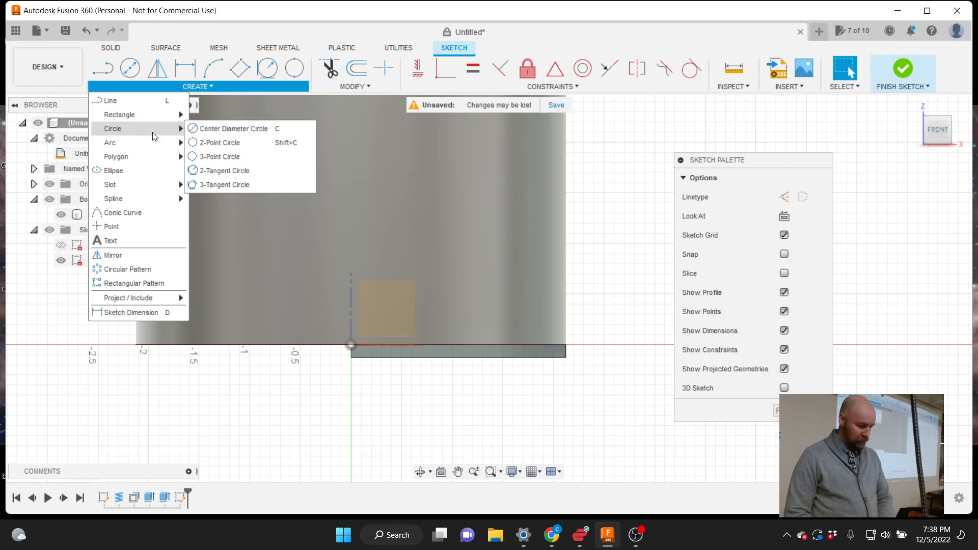
mouse_move(166, 118)
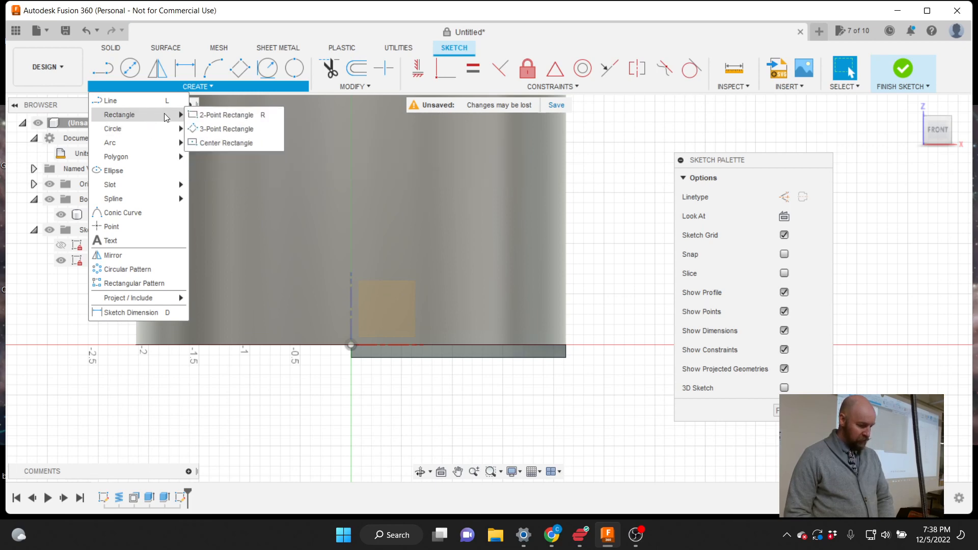
click(222, 114)
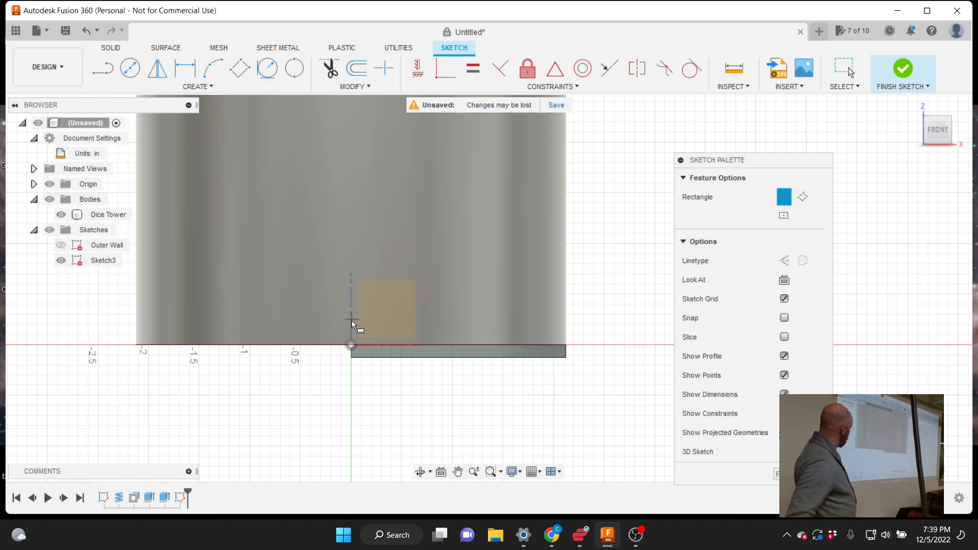
click(352, 344)
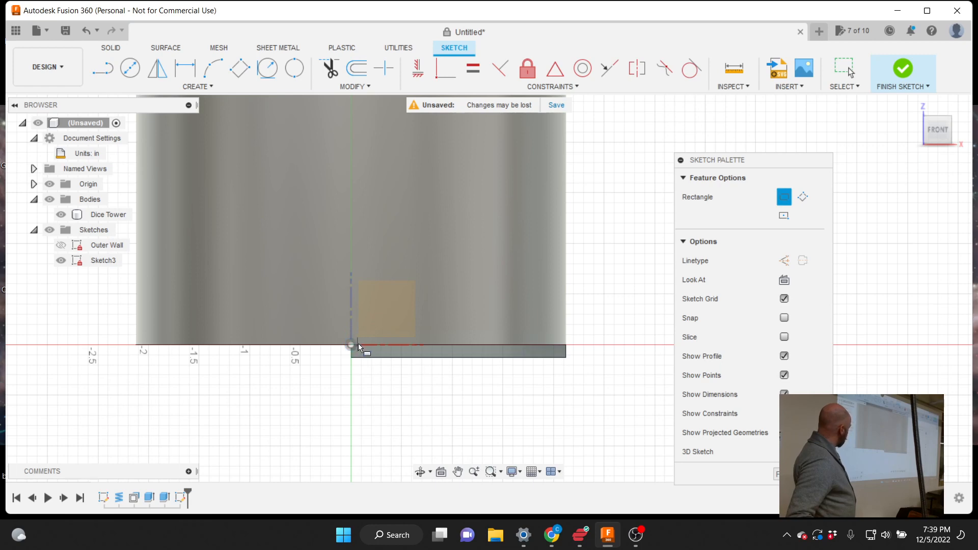
click(565, 346)
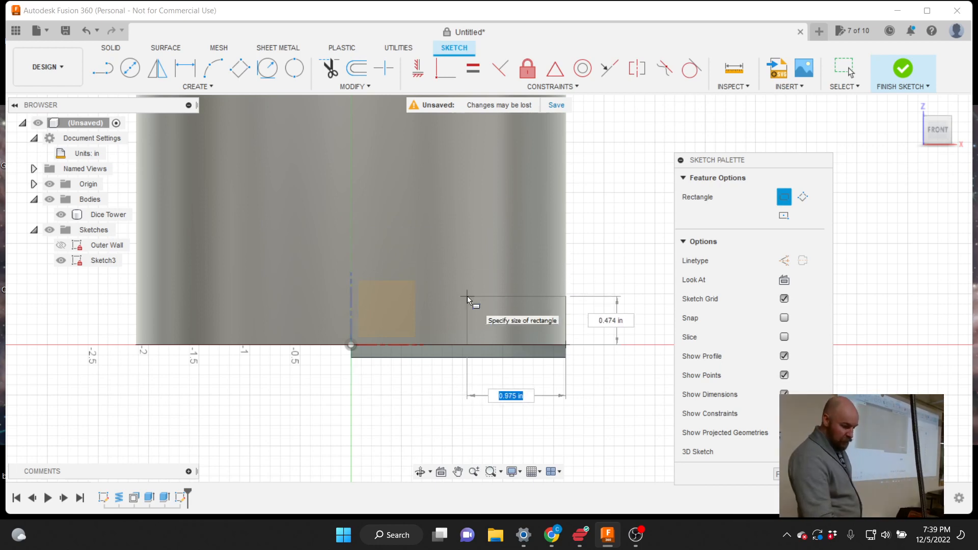
key(Escape)
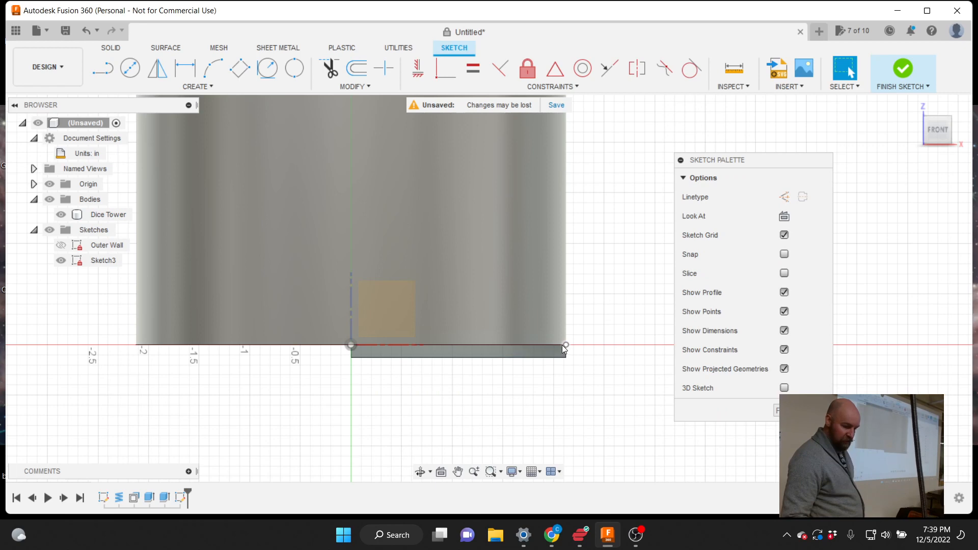
key(r)
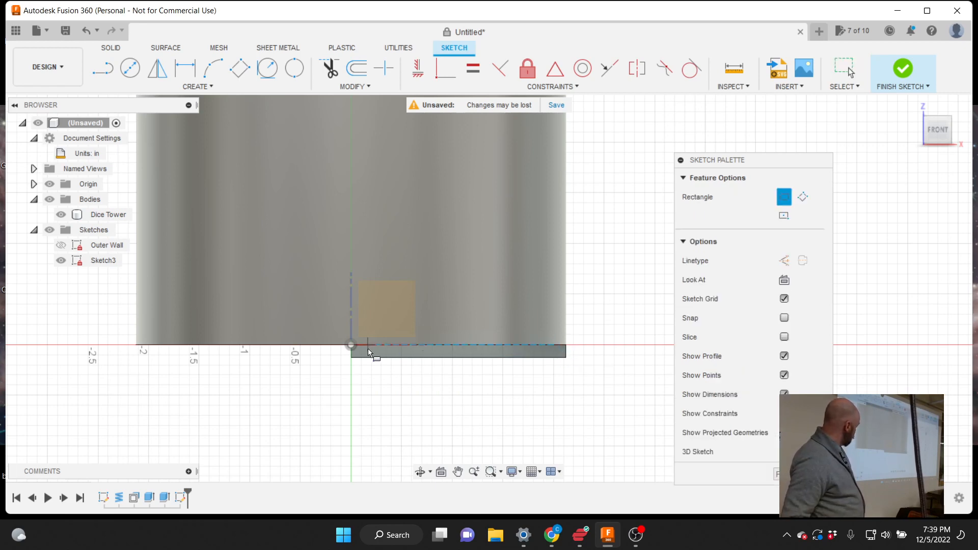
click(352, 345)
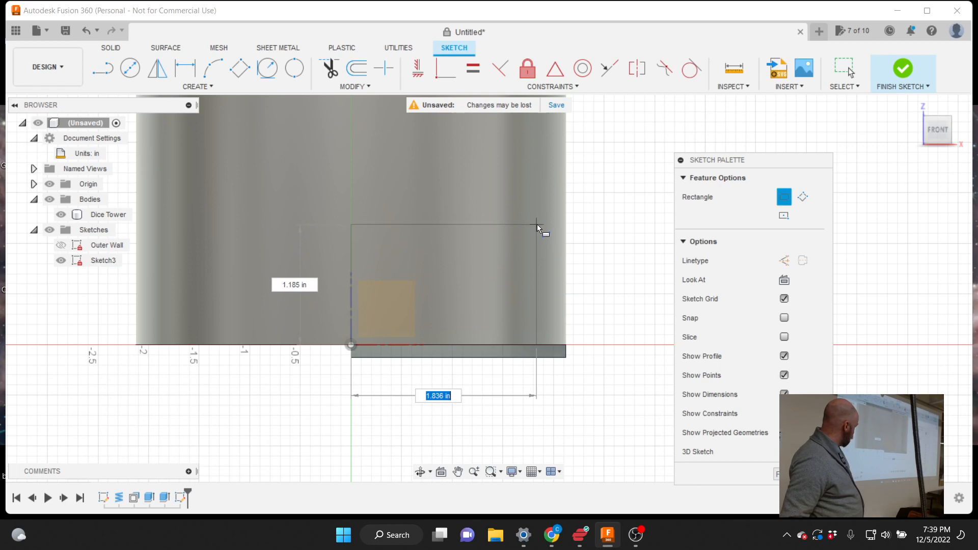
key(Escape)
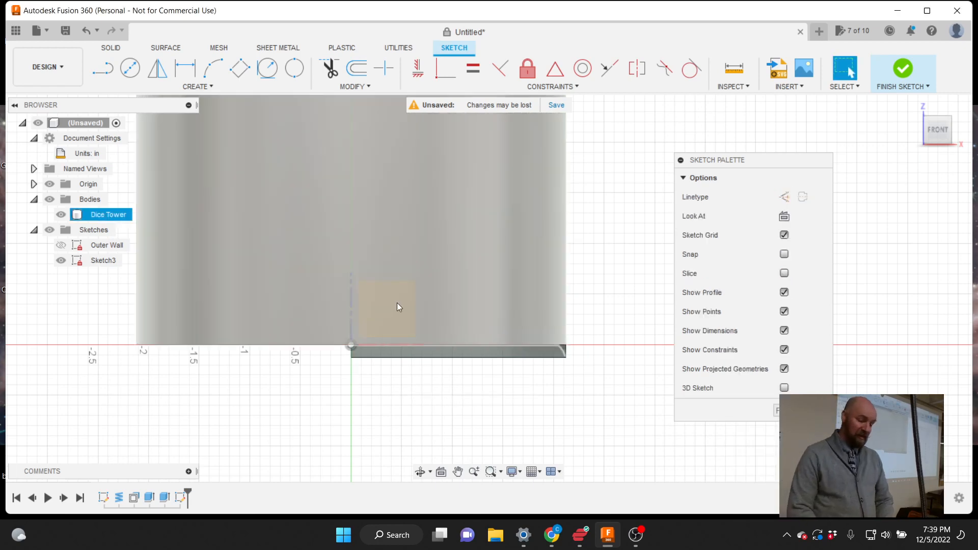
key(r)
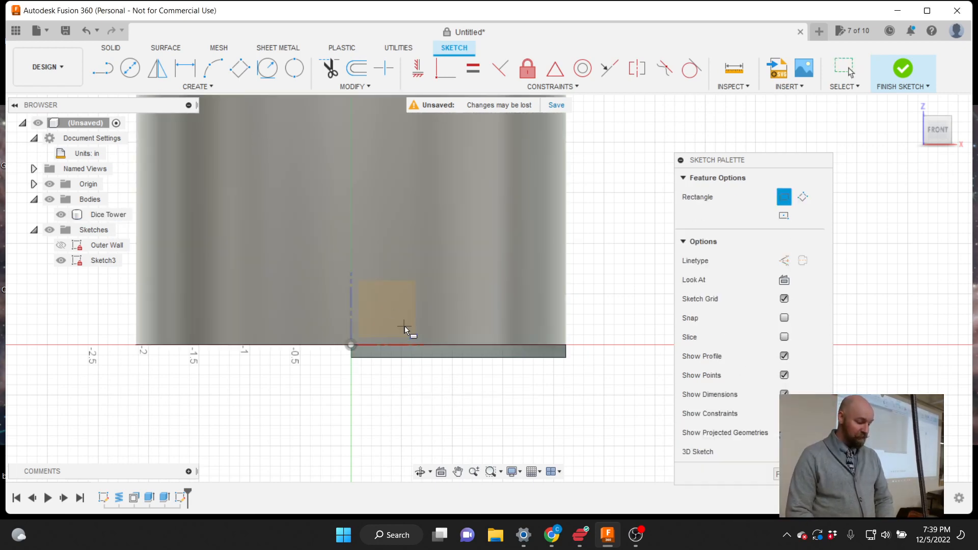
Draw a 1.5 in wide by 2 in tall rectangle from a corner on the tower base
click(380, 344)
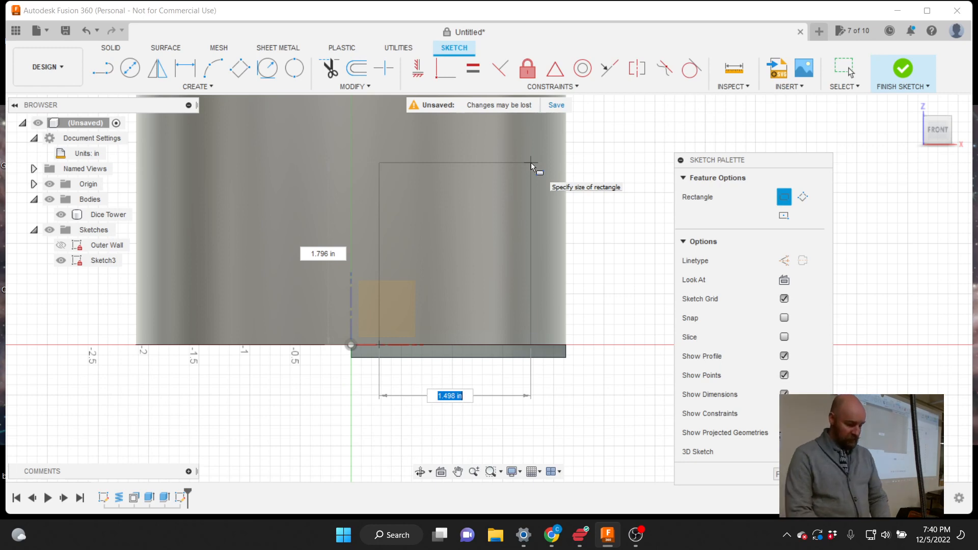
text(1.5)
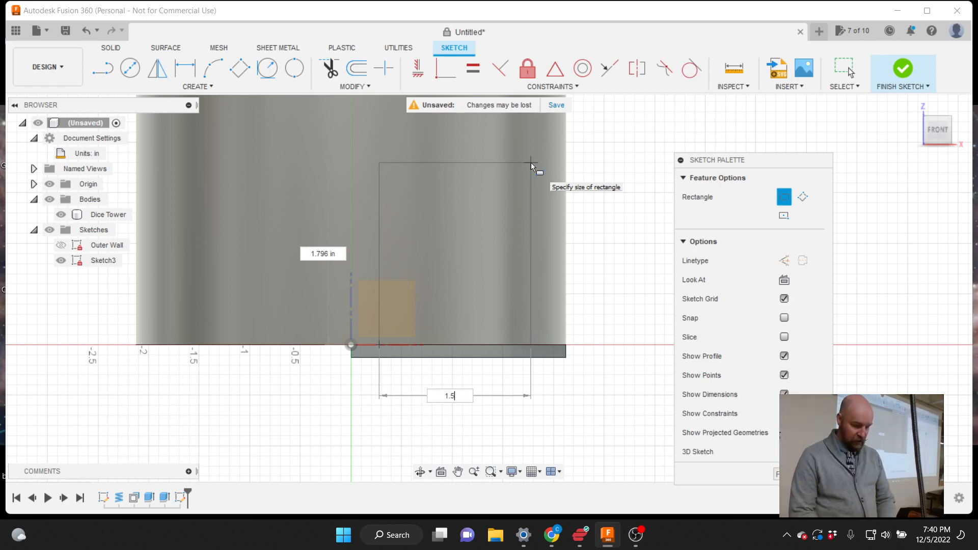
key(Tab)
key(Tab)
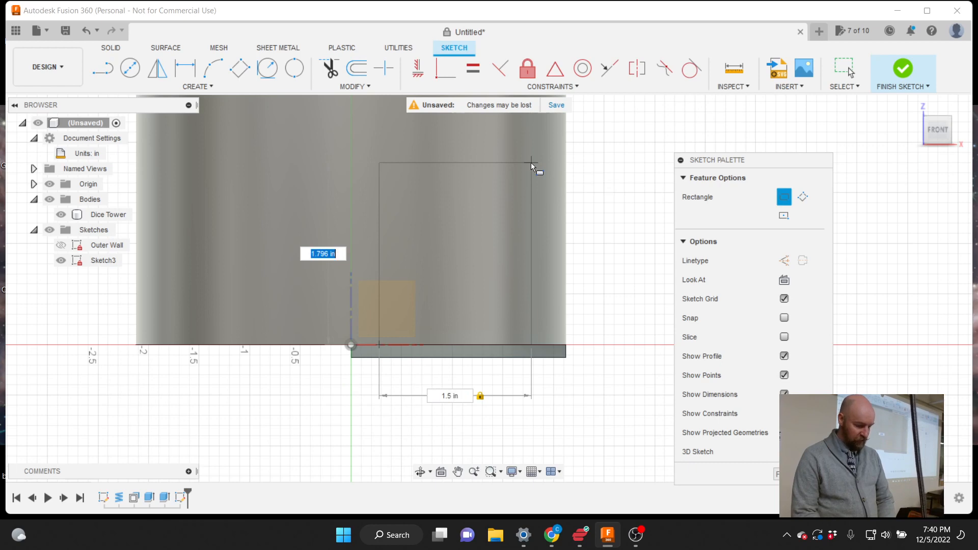
text(2)
key(Tab)
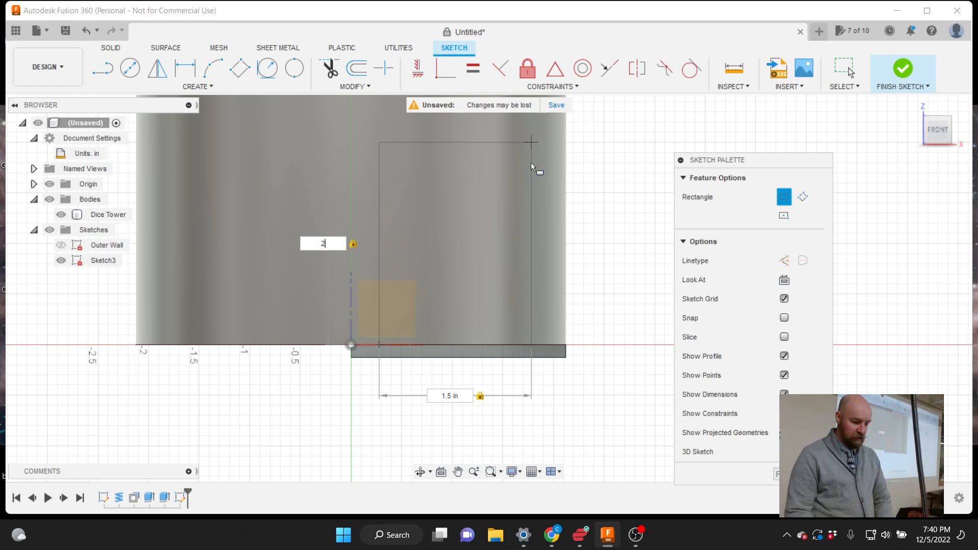
key(Return)
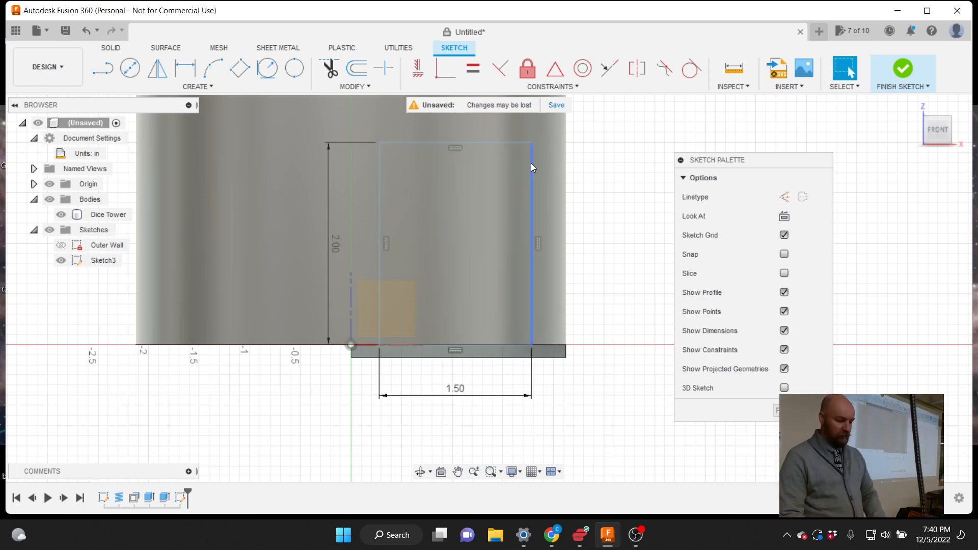
Clear the body selection and finish Sketch3
scroll(557, 398, down, 1)
click(506, 265)
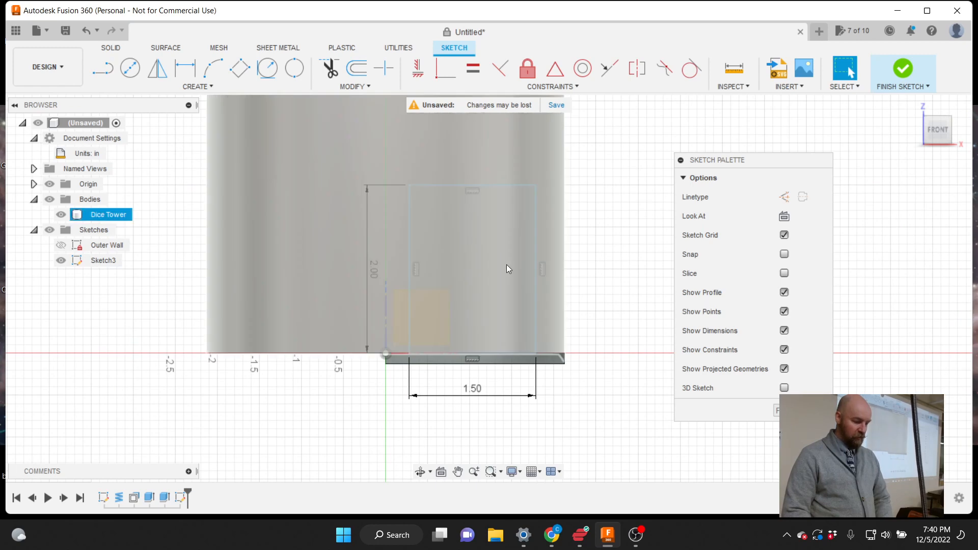
scroll(474, 177, up, 2)
click(612, 155)
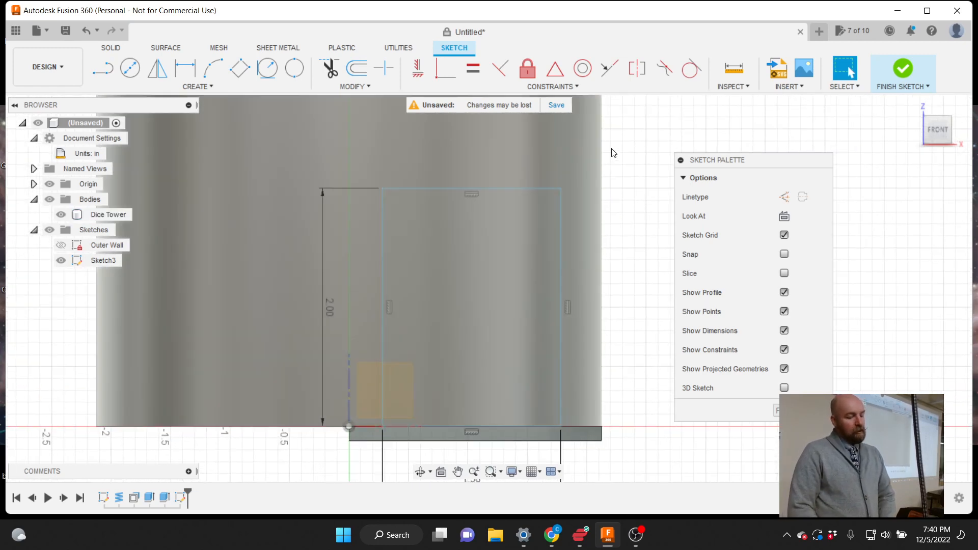
click(903, 71)
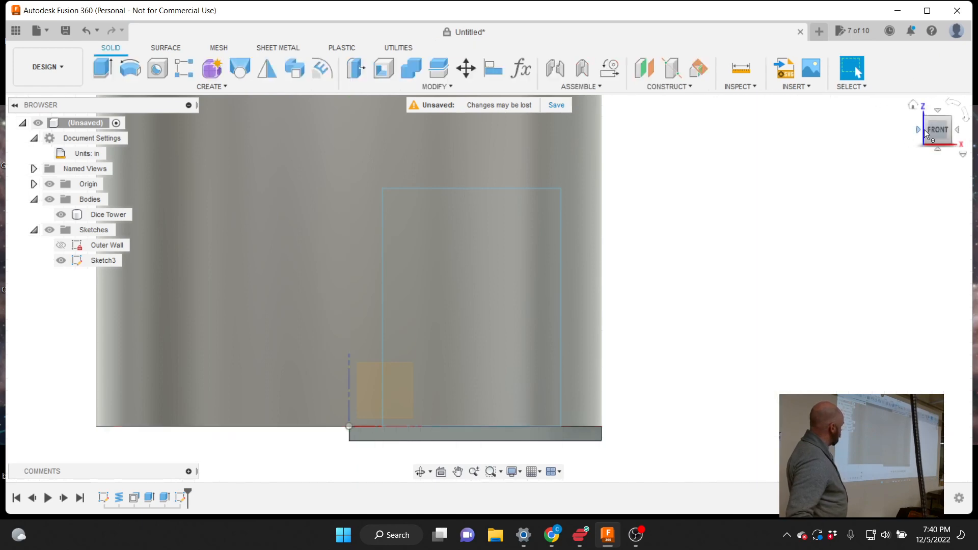
Start an Extrude with both of Sketch3's rectangle profiles selected
drag(932, 131, 886, 118)
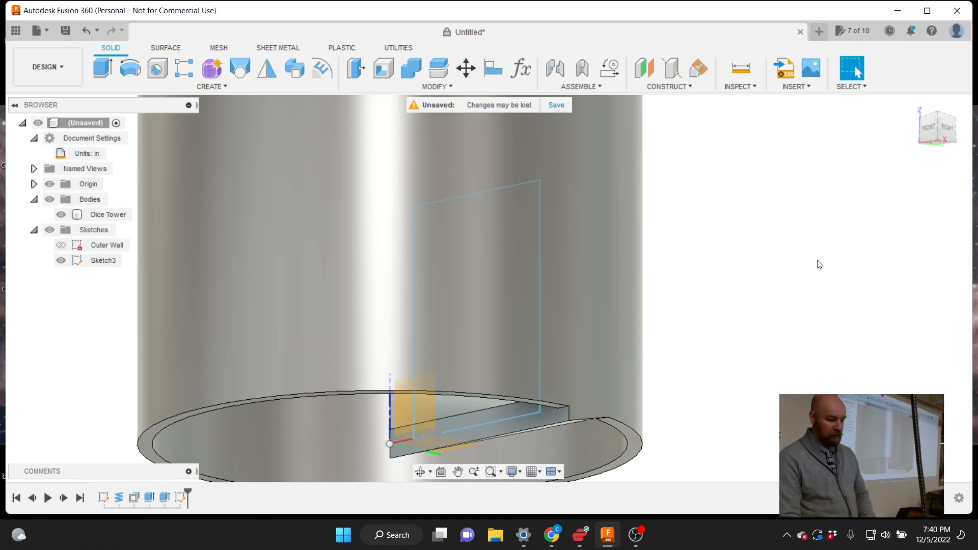
click(576, 327)
key(Escape)
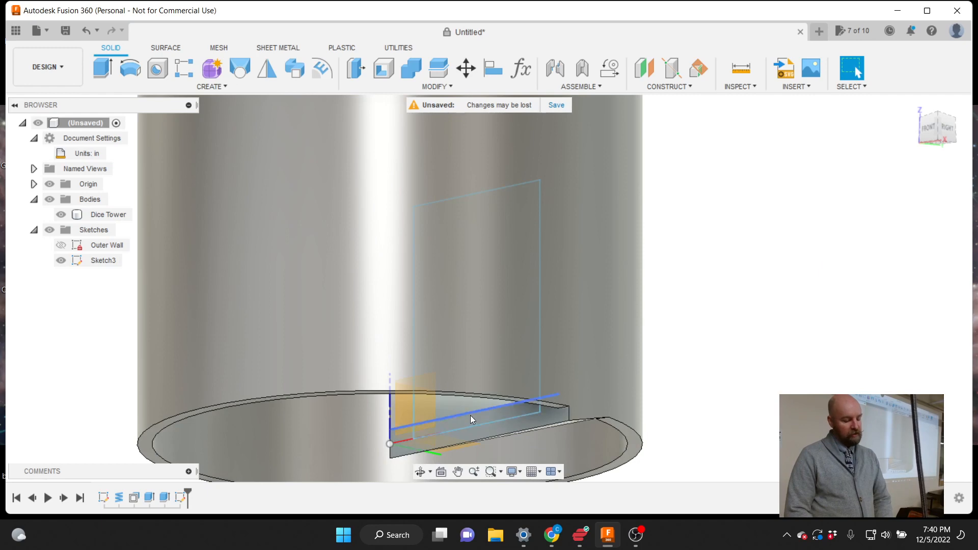
click(357, 267)
key(Escape)
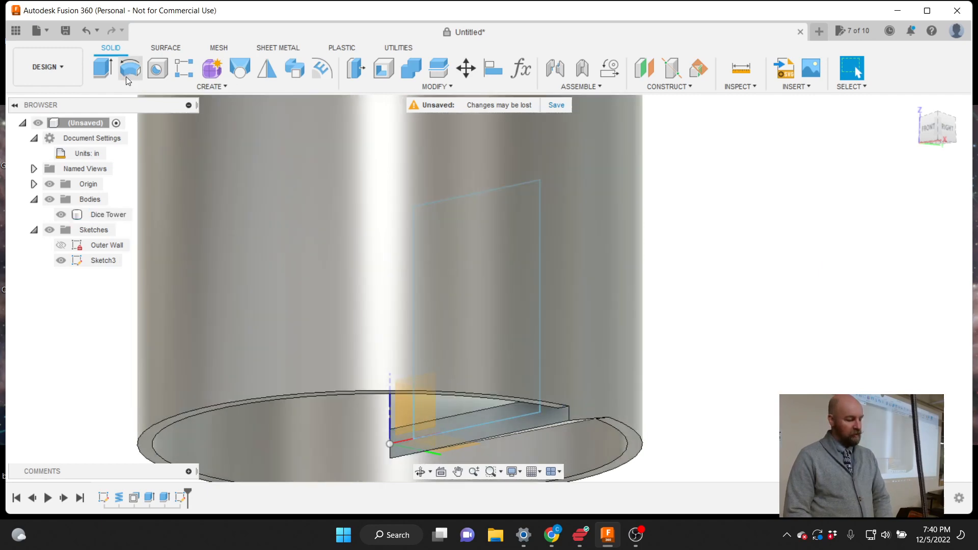
click(98, 65)
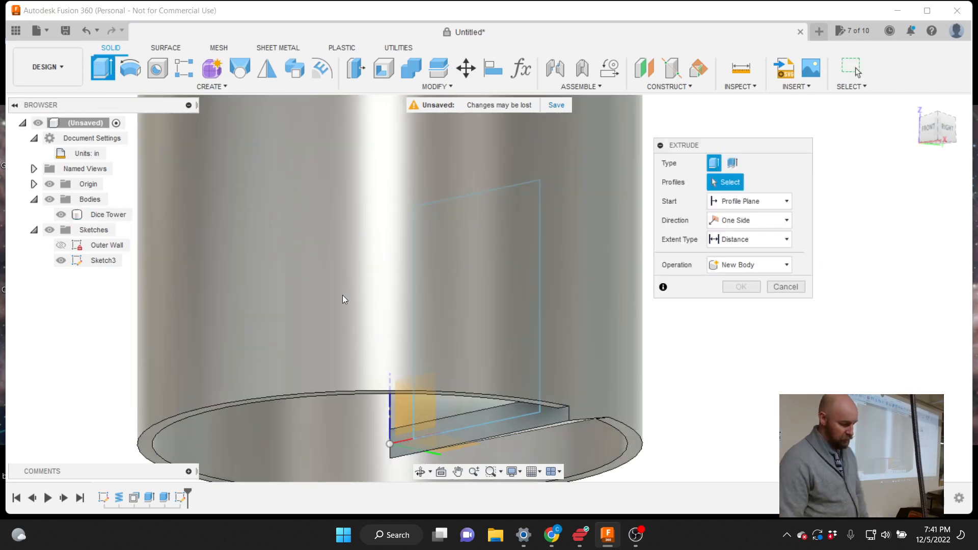
click(460, 405)
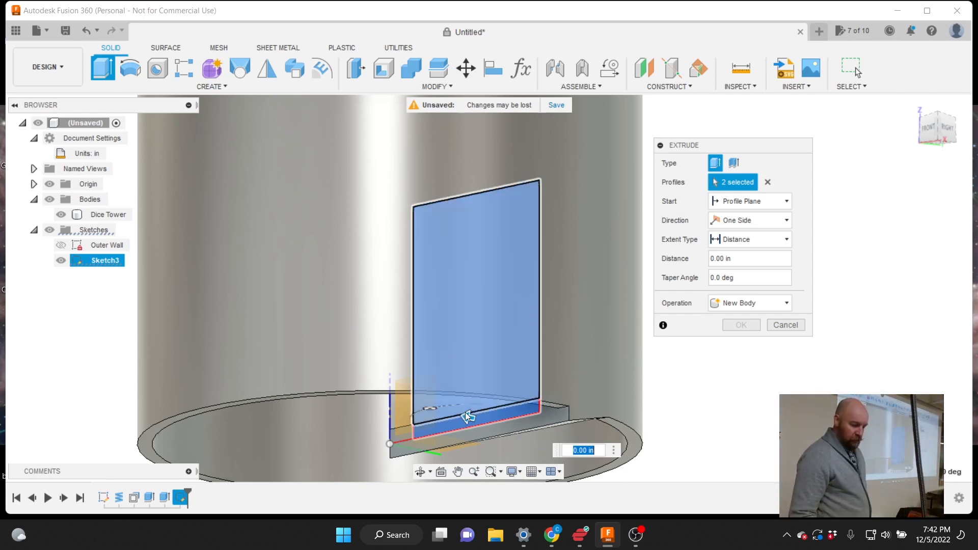
Drag the extrusion into a 2.70 in Cut, preview it from above, then cancel it
drag(465, 415, 458, 417)
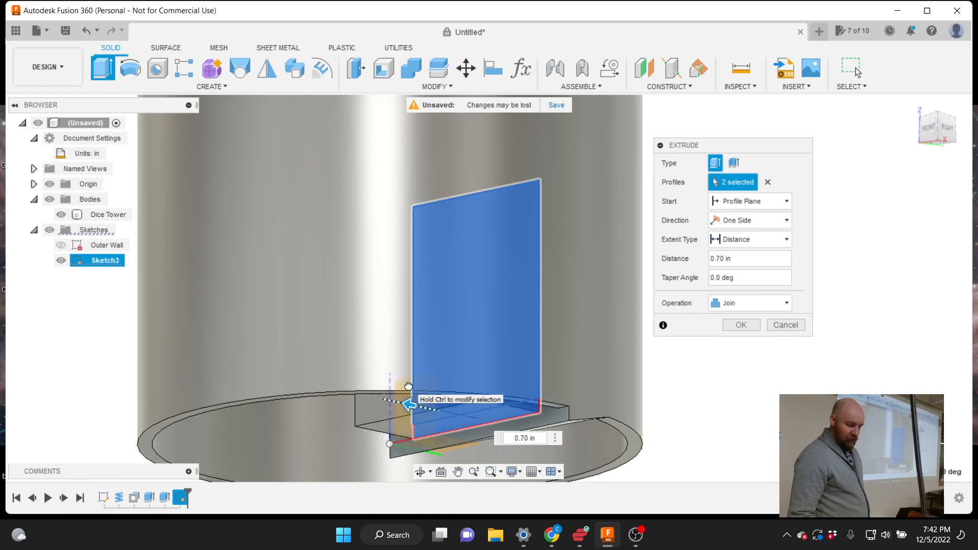
drag(406, 396, 342, 390)
drag(352, 351, 253, 316)
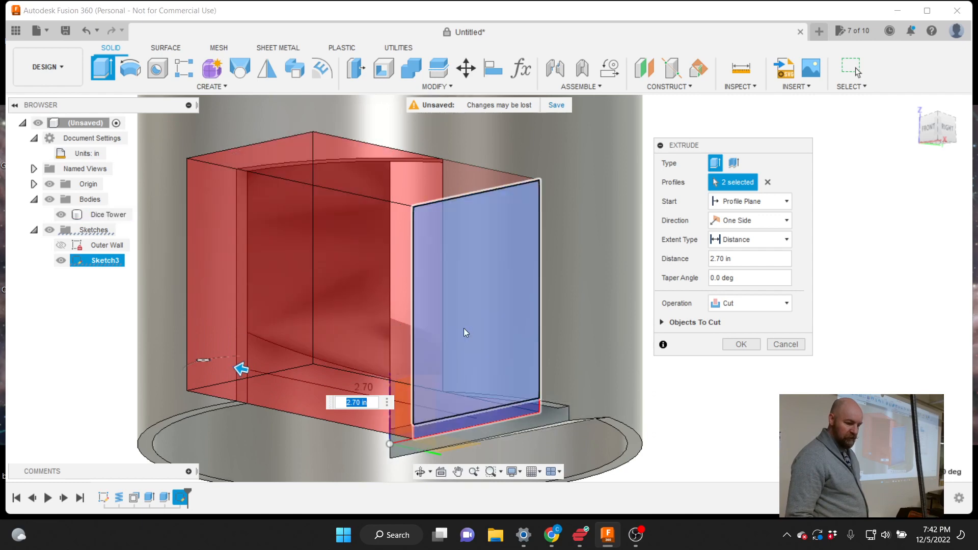
scroll(863, 208, down, 2)
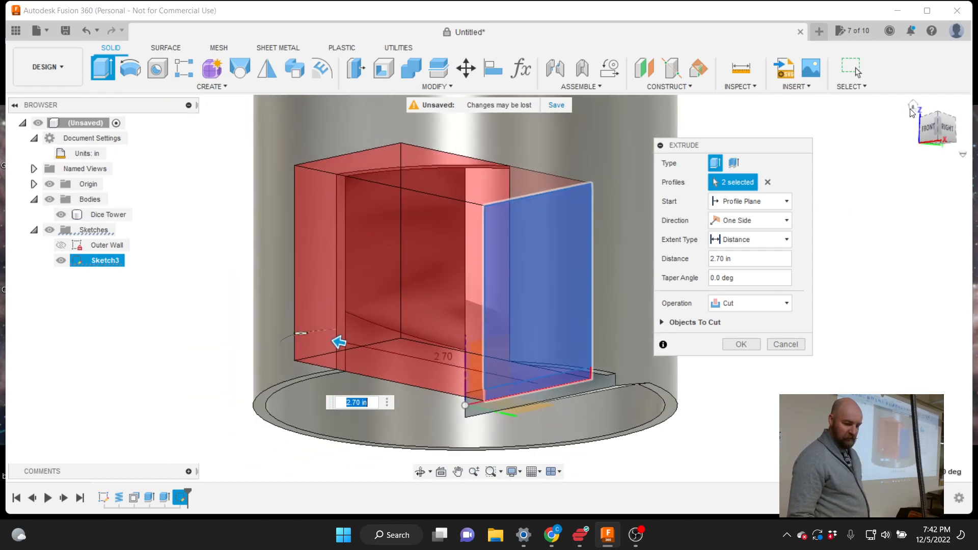
mouse_move(934, 127)
mouse_down()
mouse_move(966, 142)
mouse_move(936, 145)
mouse_move(928, 129)
mouse_up()
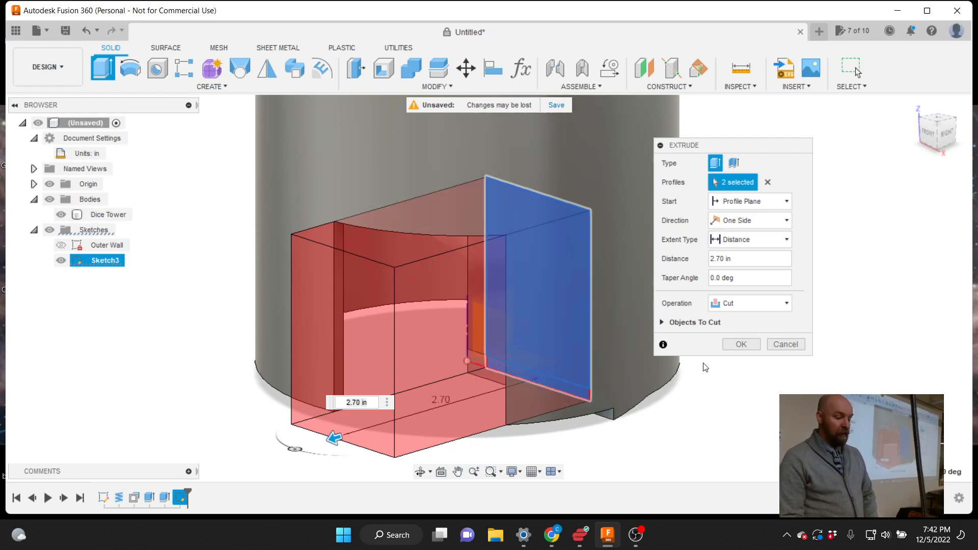
scroll(579, 403, up, 5)
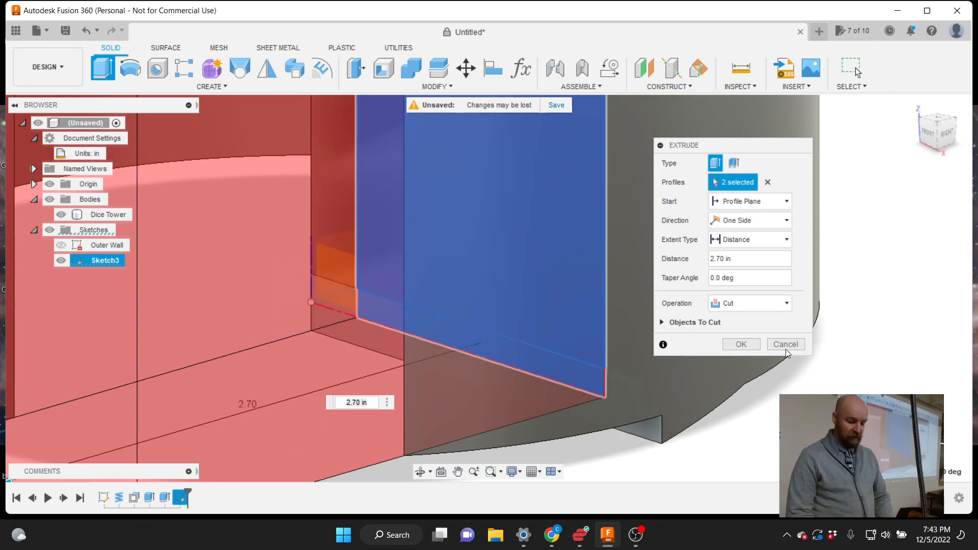
click(784, 345)
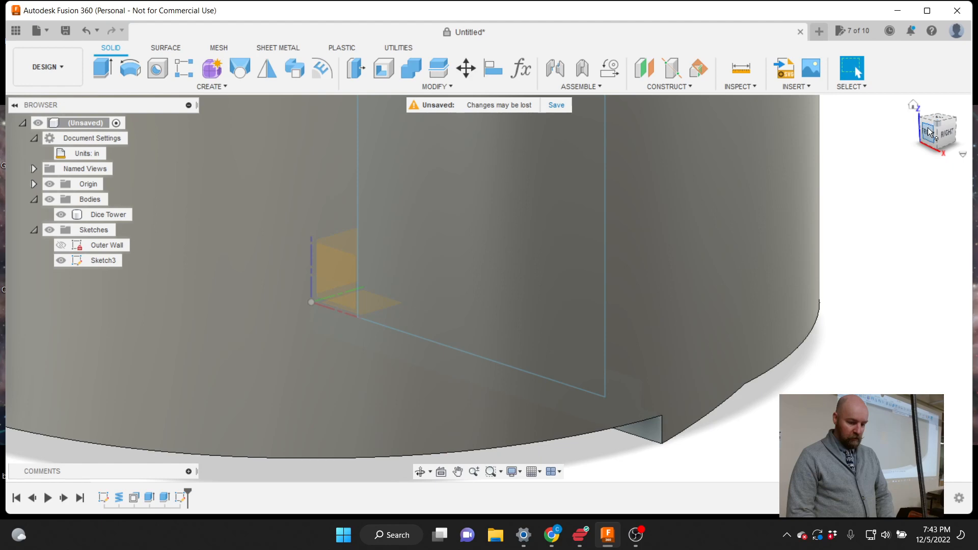
mouse_move(930, 132)
mouse_down()
mouse_move(960, 114)
mouse_move(965, 86)
mouse_up()
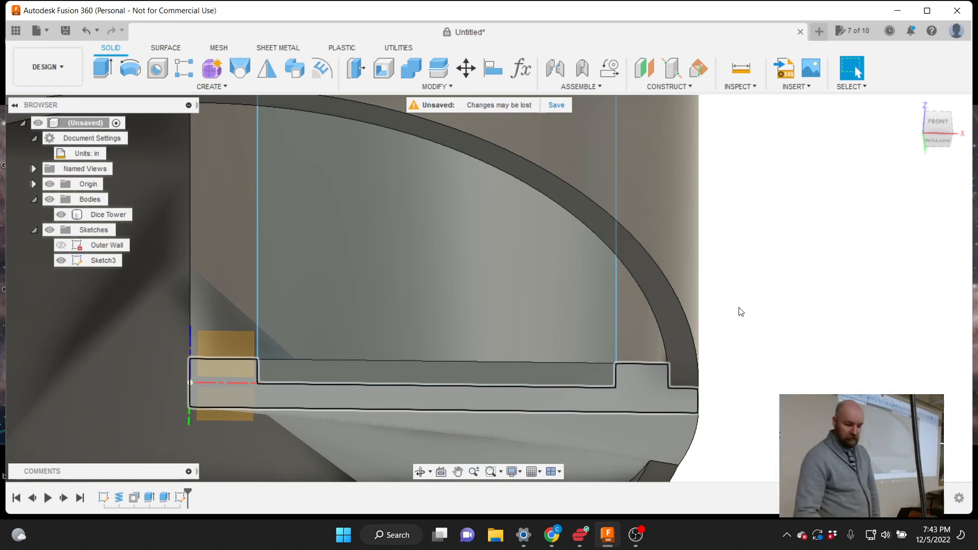
click(942, 130)
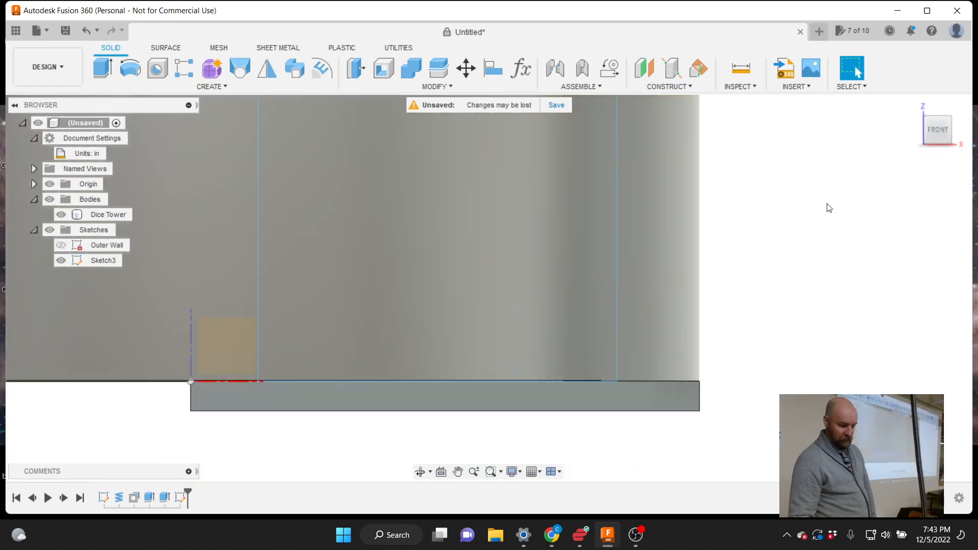
click(625, 362)
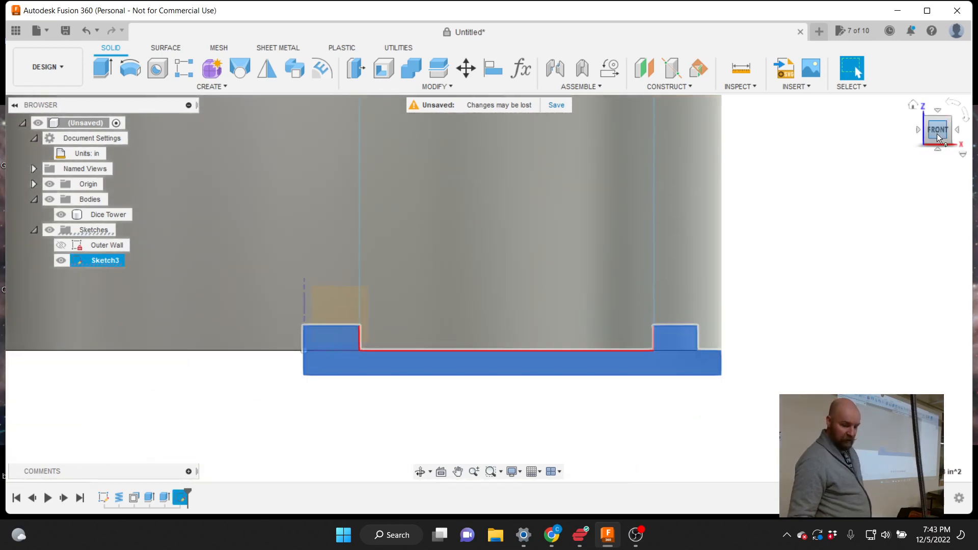
mouse_move(937, 134)
mouse_down()
mouse_move(923, 132)
mouse_move(919, 115)
mouse_up()
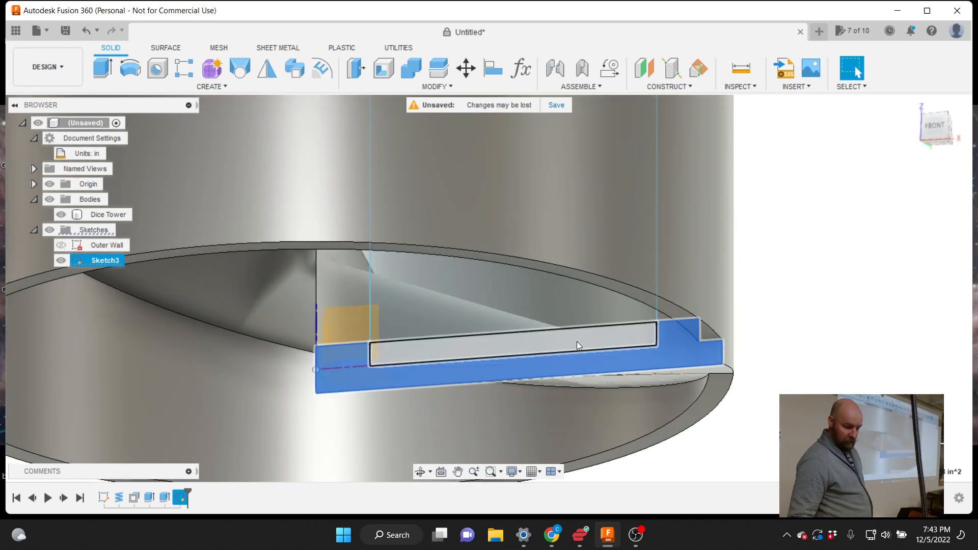
click(576, 341)
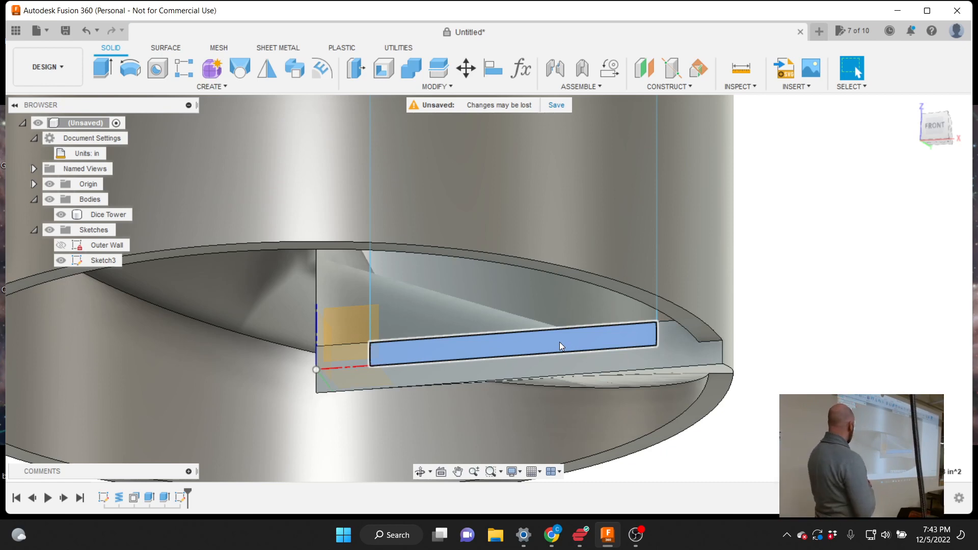
click(560, 343)
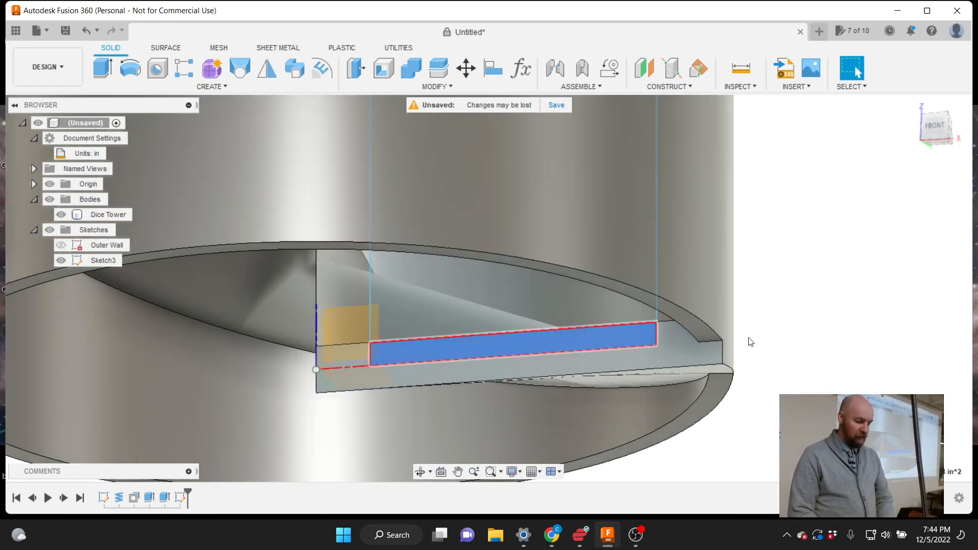
scroll(748, 340, down, 1)
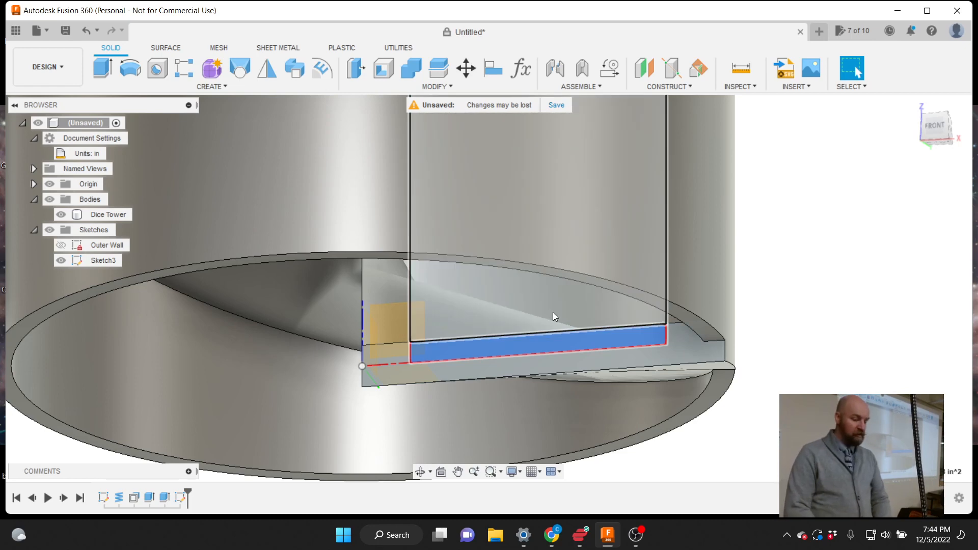
click(552, 312)
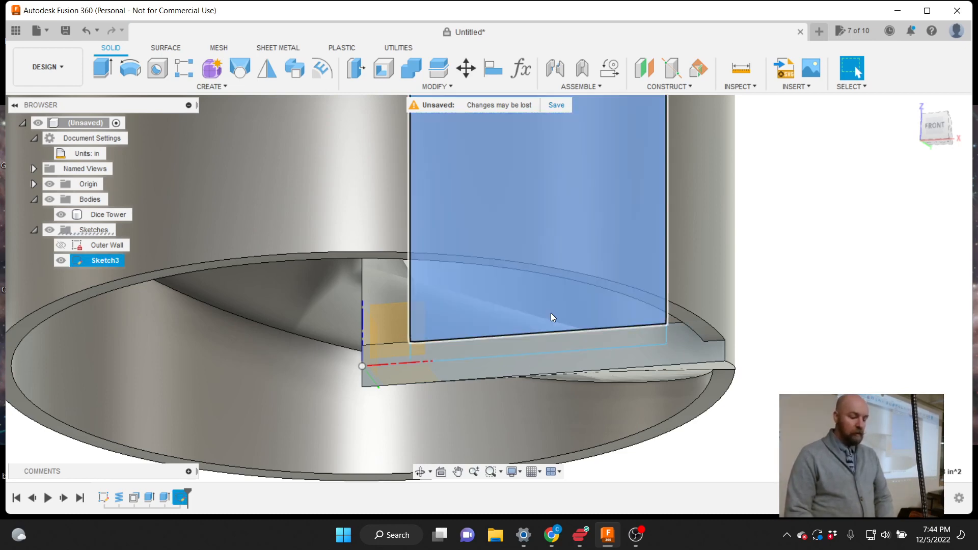
key(e)
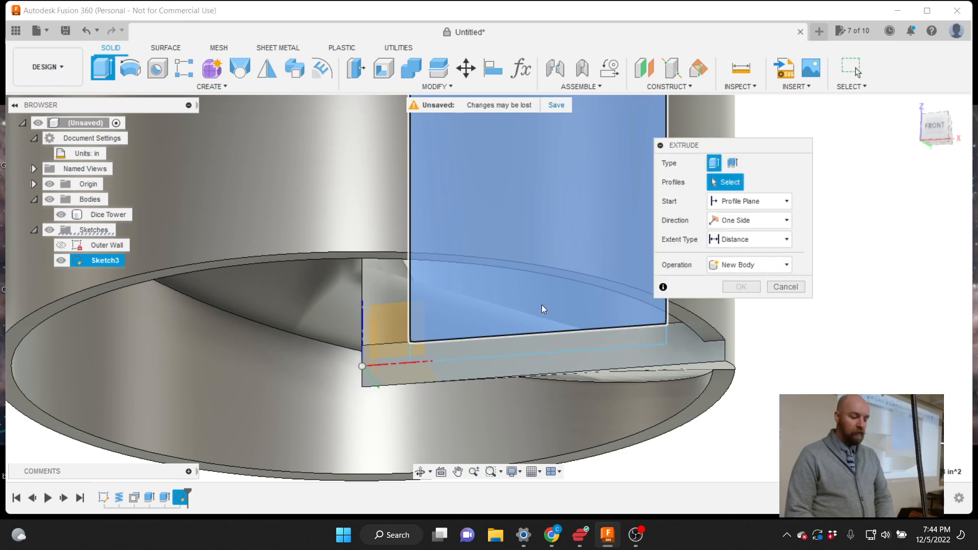
click(567, 340)
scroll(495, 320, down, 2)
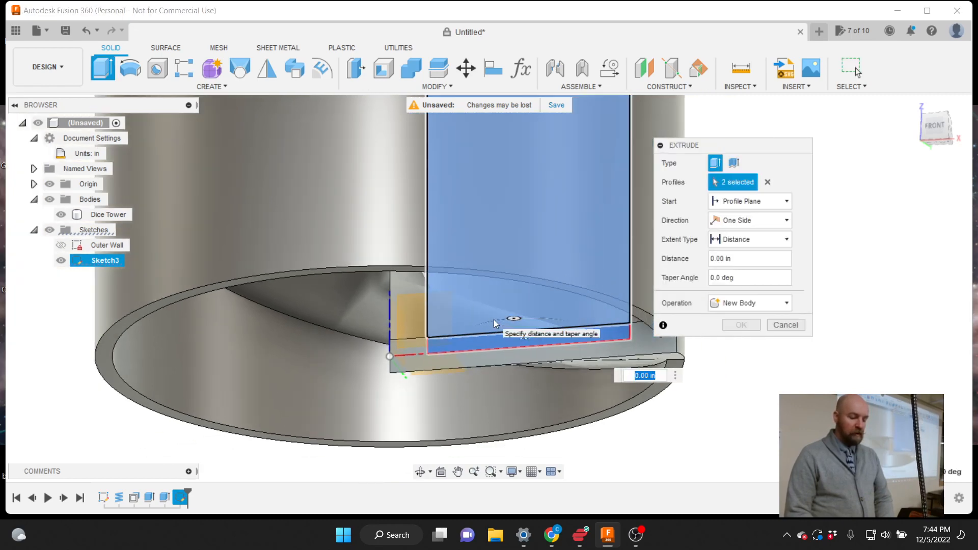
scroll(544, 336, up, 4)
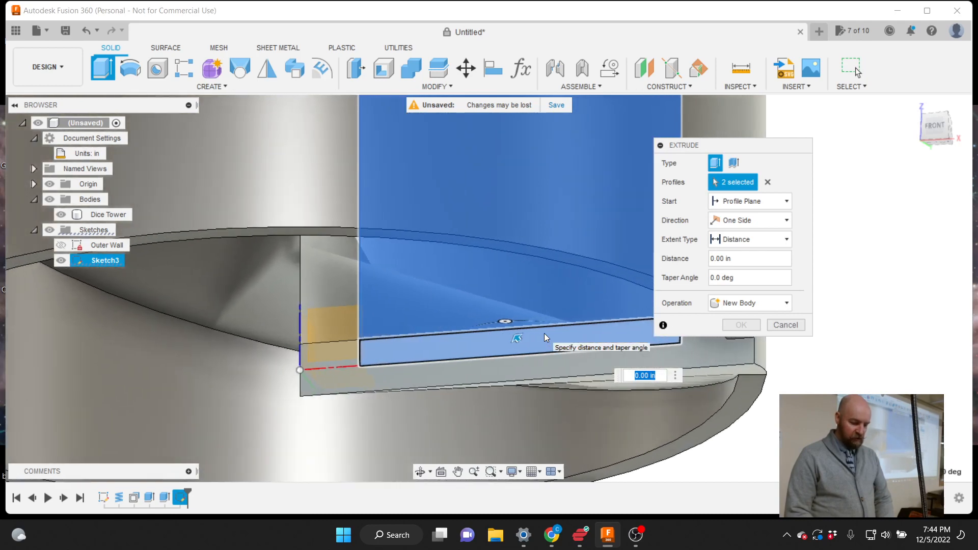
drag(498, 324, 419, 183)
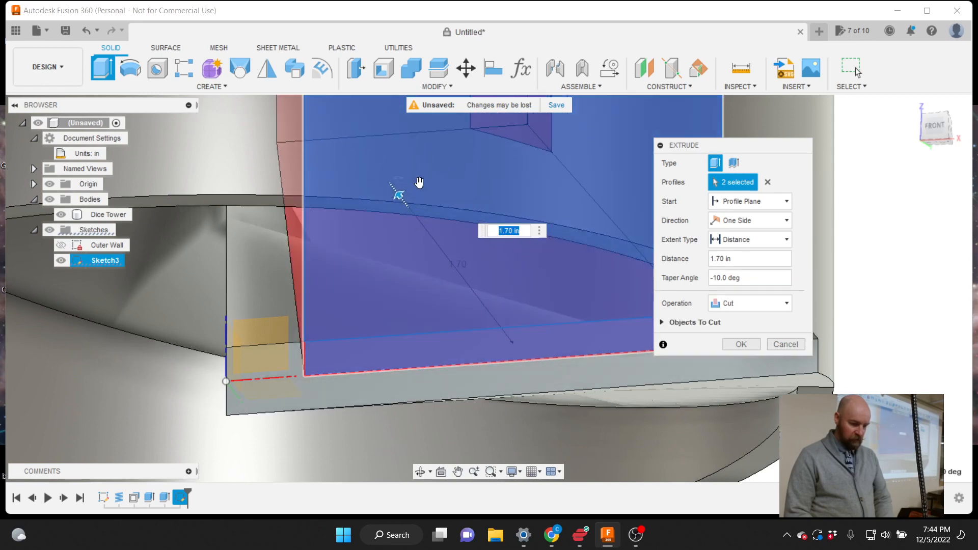
scroll(411, 244, down, 5)
scroll(454, 327, down, 2)
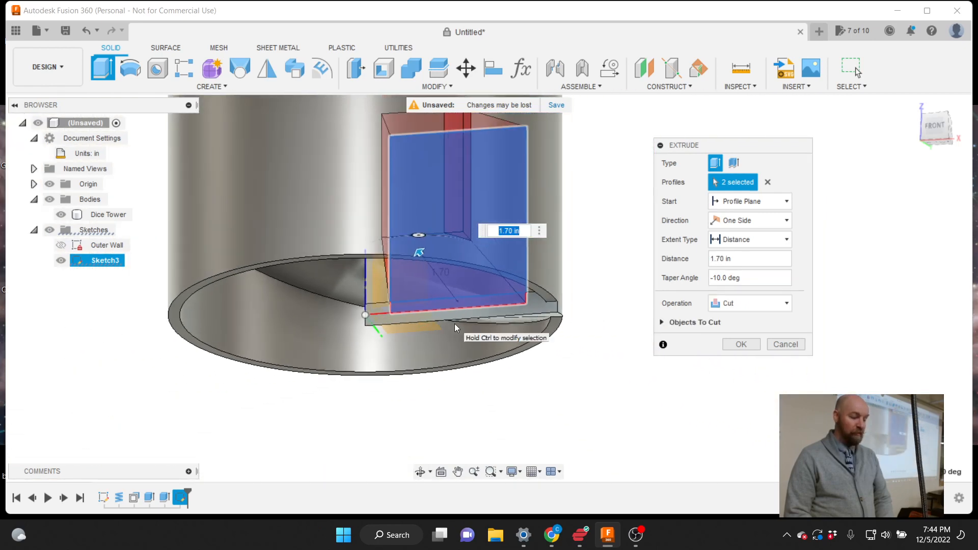
scroll(515, 357, down, 2)
scroll(558, 208, up, 4)
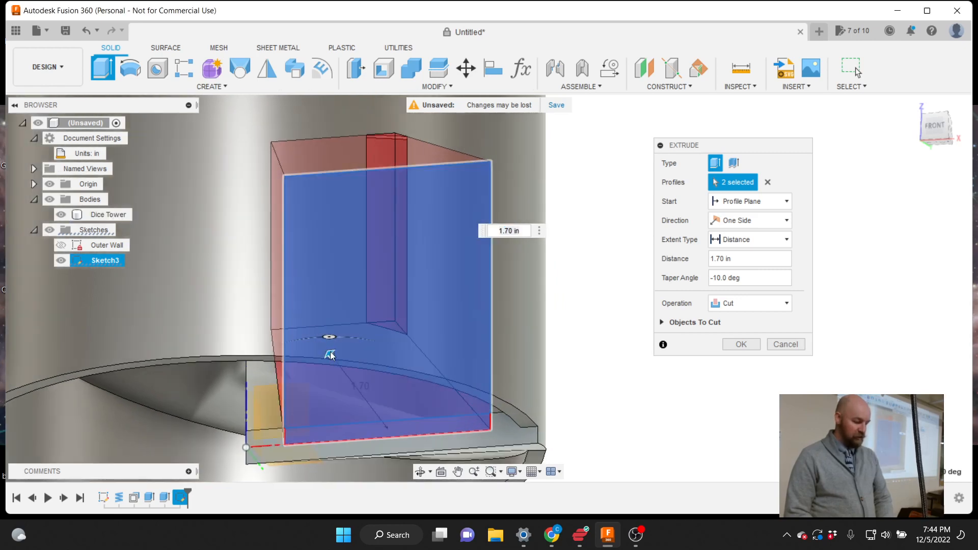
click(331, 354)
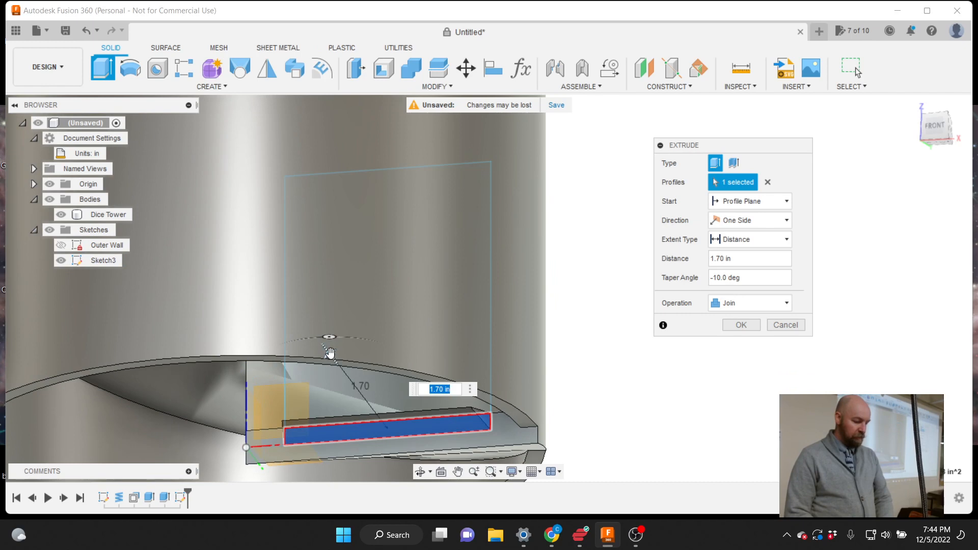
drag(329, 353, 249, 249)
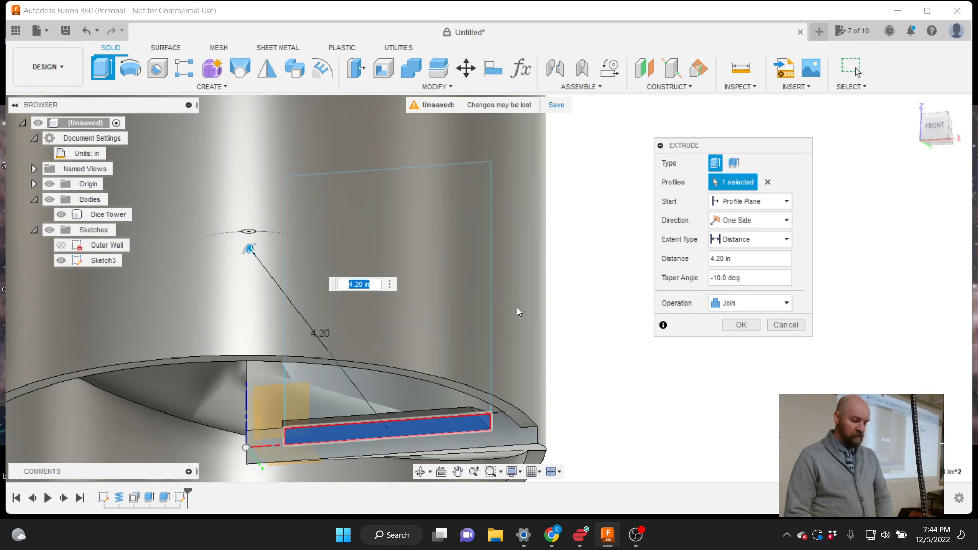
click(785, 325)
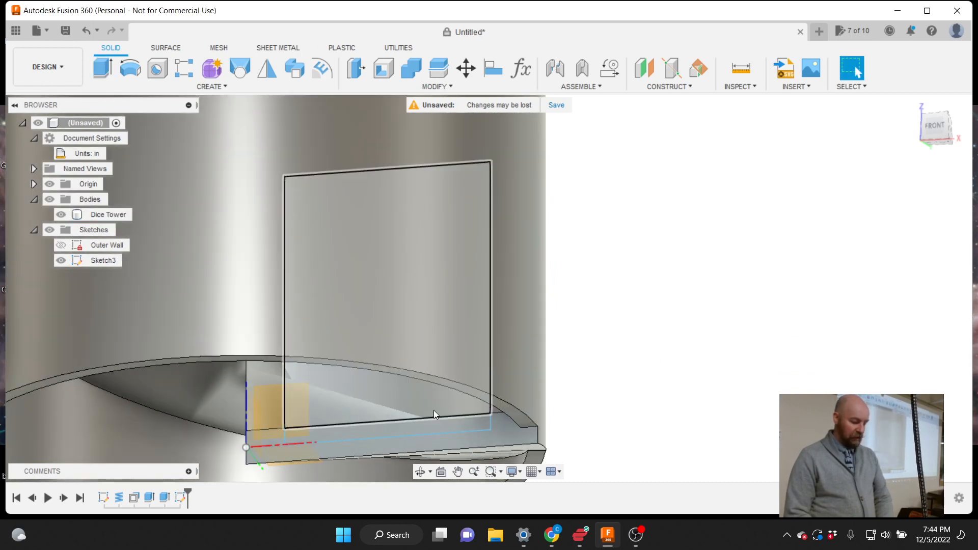
Extrude the bottom strip and tall wall profiles as a 2.50 in Cut through the base wall
key(e)
click(412, 430)
click(415, 408)
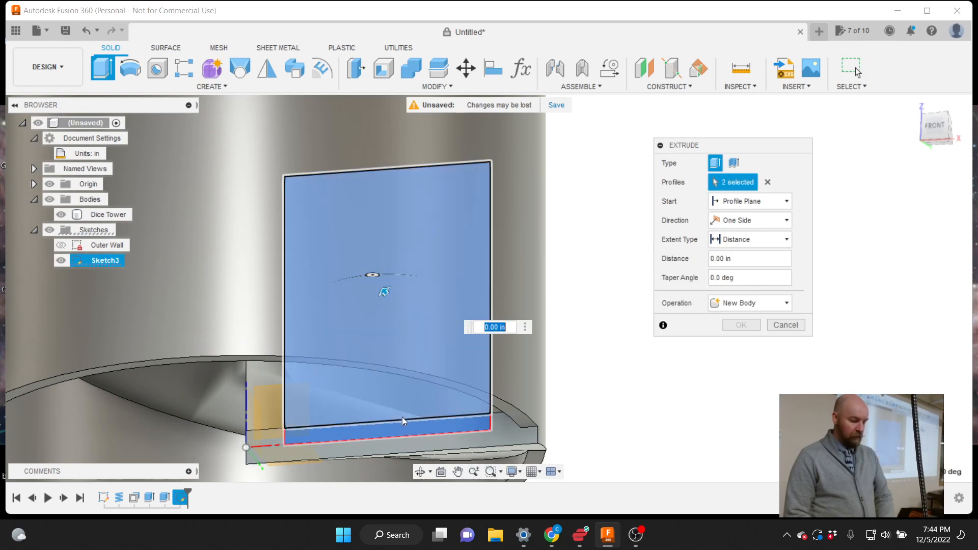
drag(385, 293, 251, 219)
scroll(418, 346, down, 3)
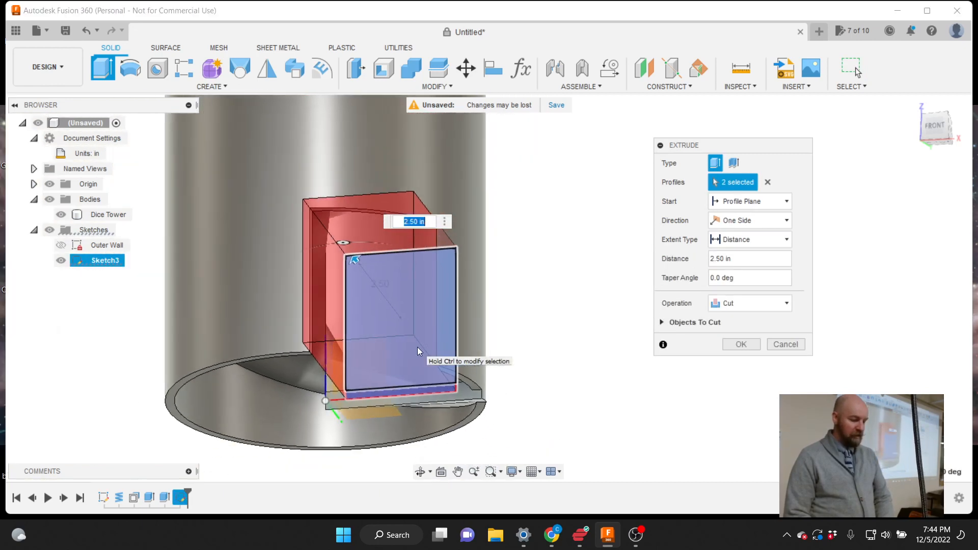
drag(944, 138, 900, 170)
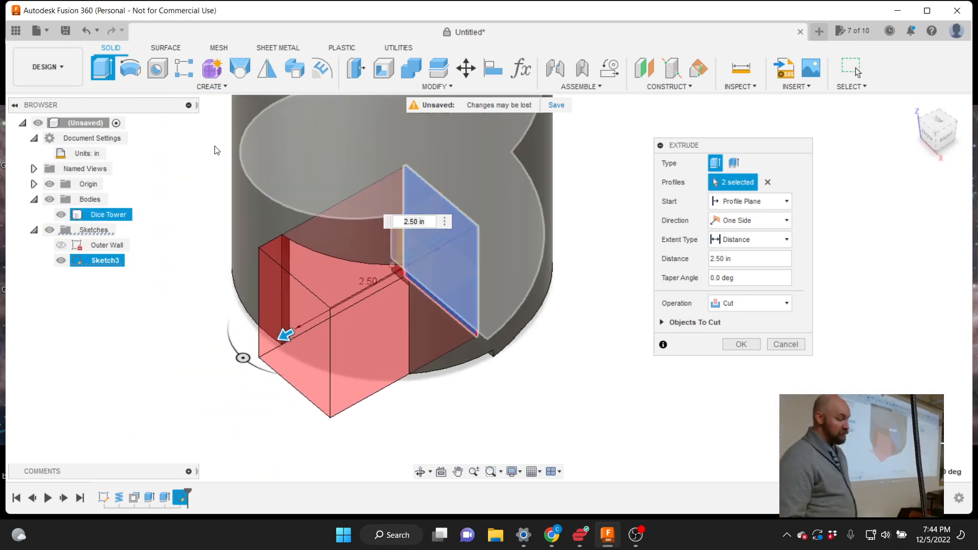
click(212, 86)
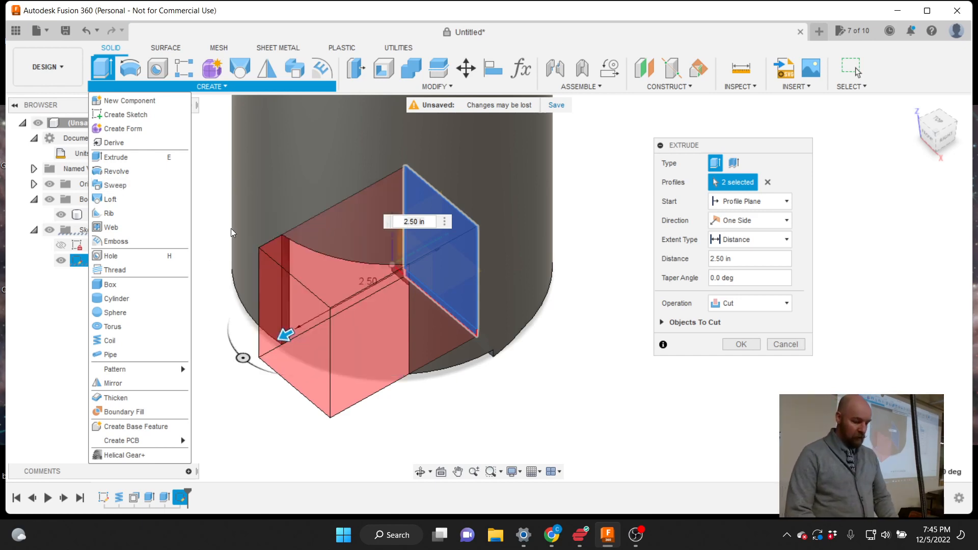
scroll(663, 368, down, 1)
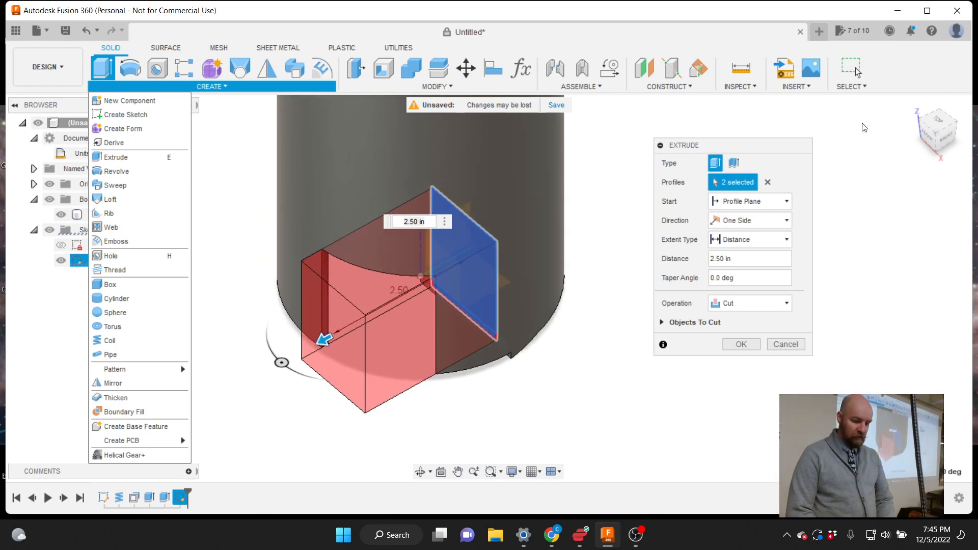
click(939, 141)
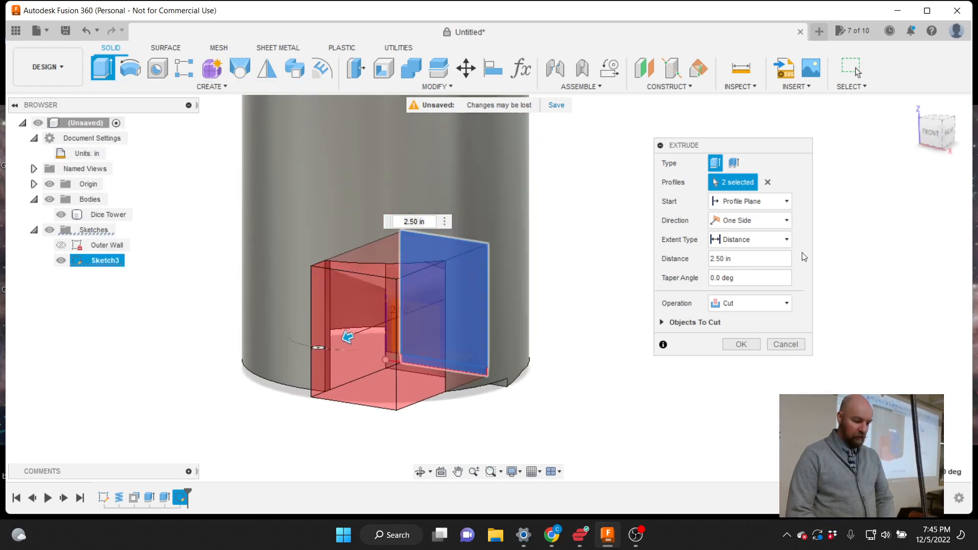
click(743, 344)
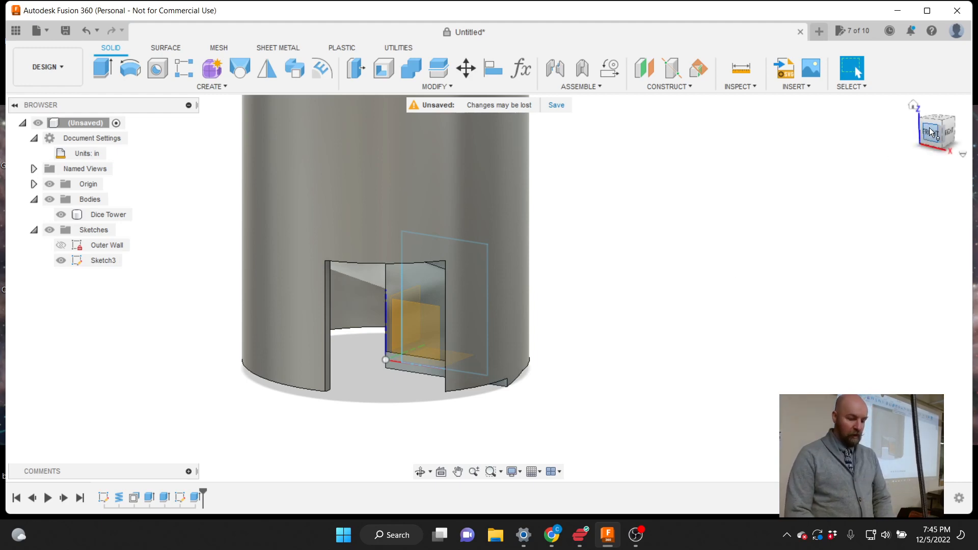
mouse_move(938, 134)
mouse_down()
mouse_move(965, 130)
mouse_move(952, 120)
mouse_move(931, 133)
mouse_up()
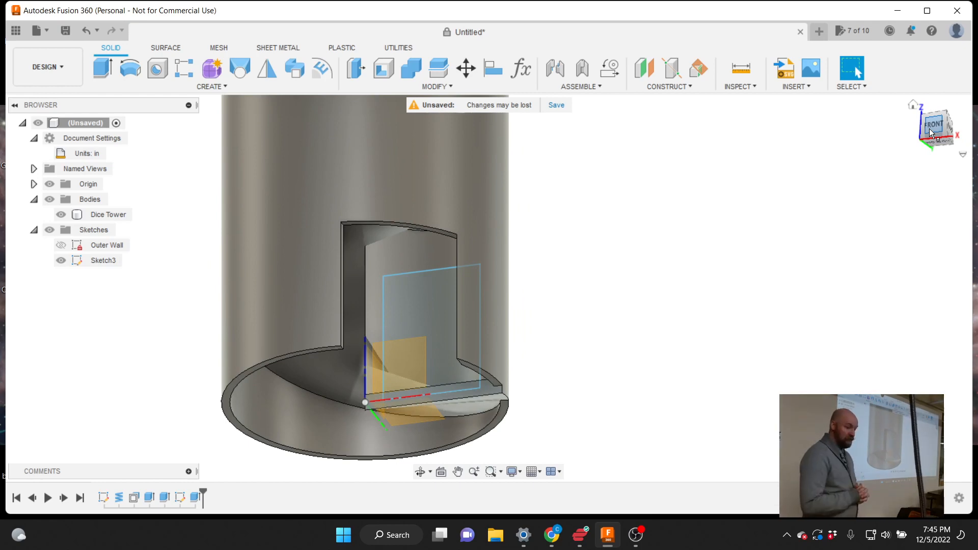
drag(931, 132, 937, 129)
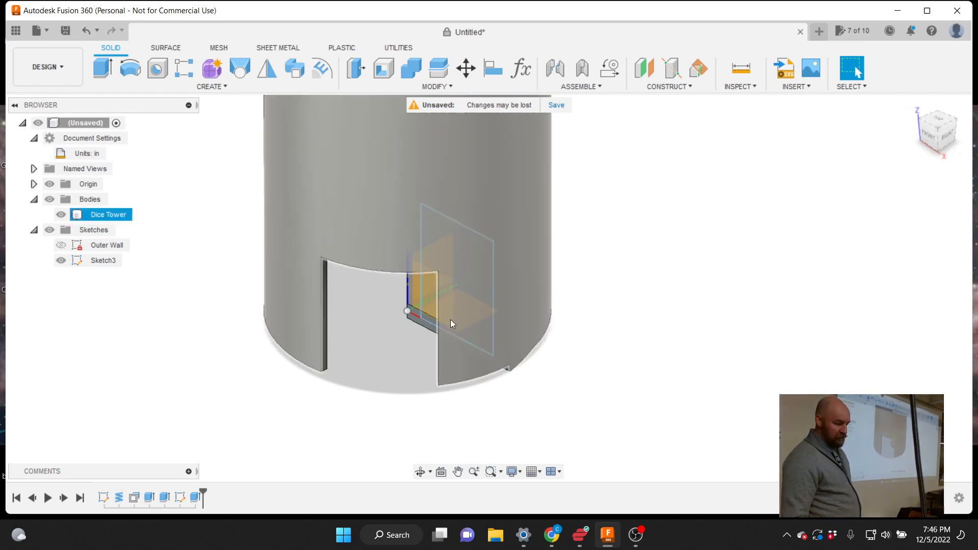
Rename Sketch3 to 'Opening' in the Browser
click(99, 263)
click(104, 262)
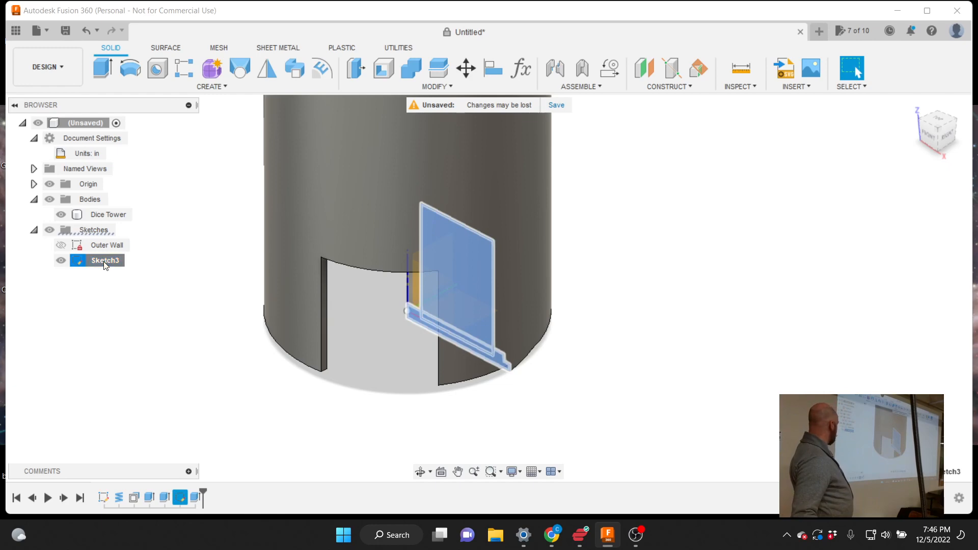
click(99, 278)
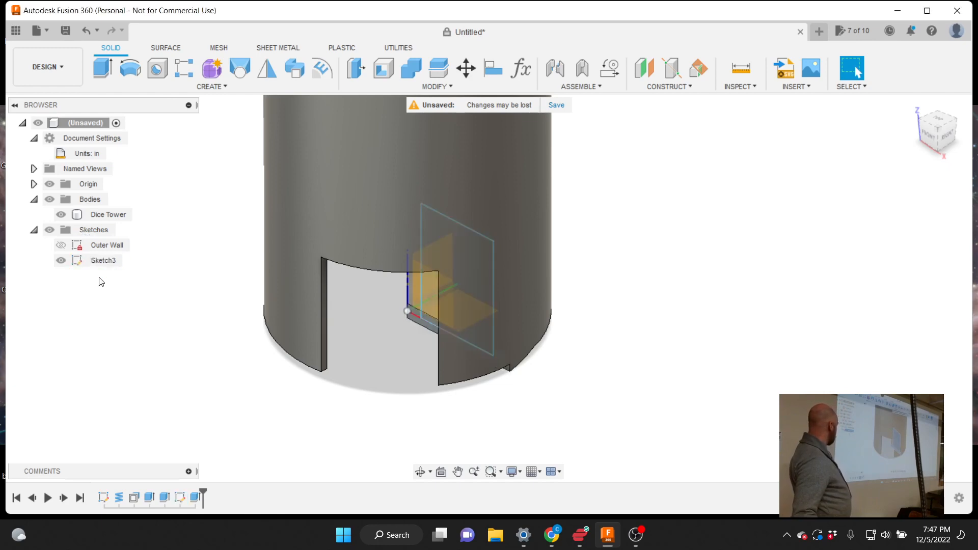
click(99, 264)
click(100, 262)
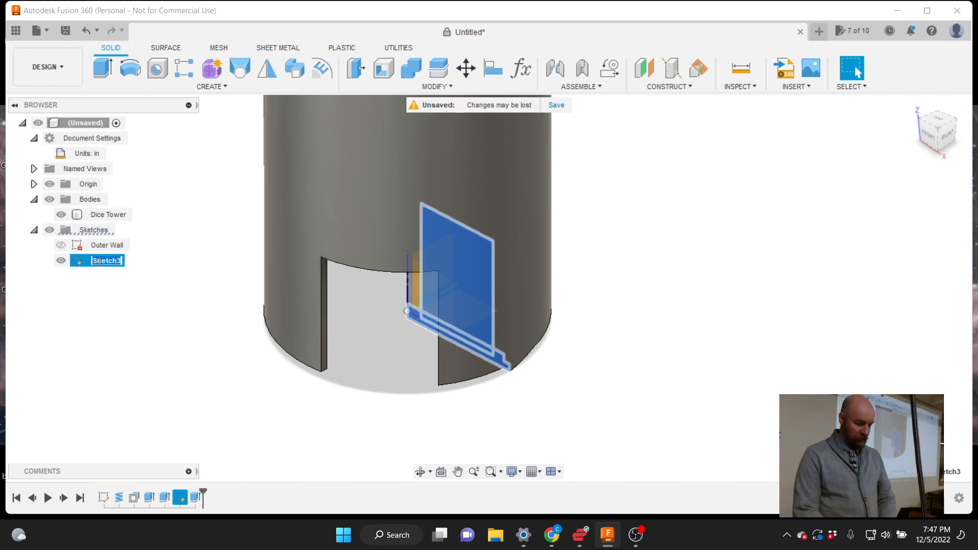
text(Open)
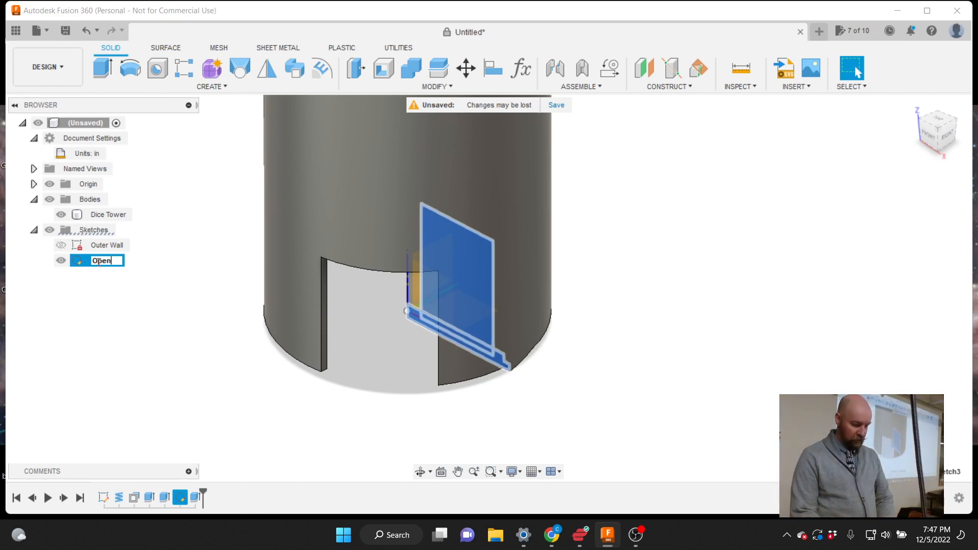
text(ing)
key(Return)
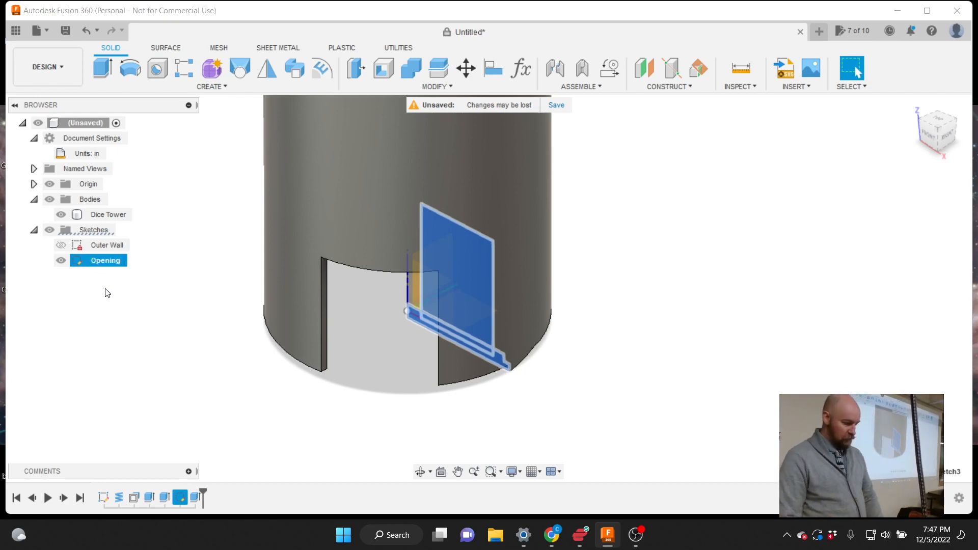
click(108, 296)
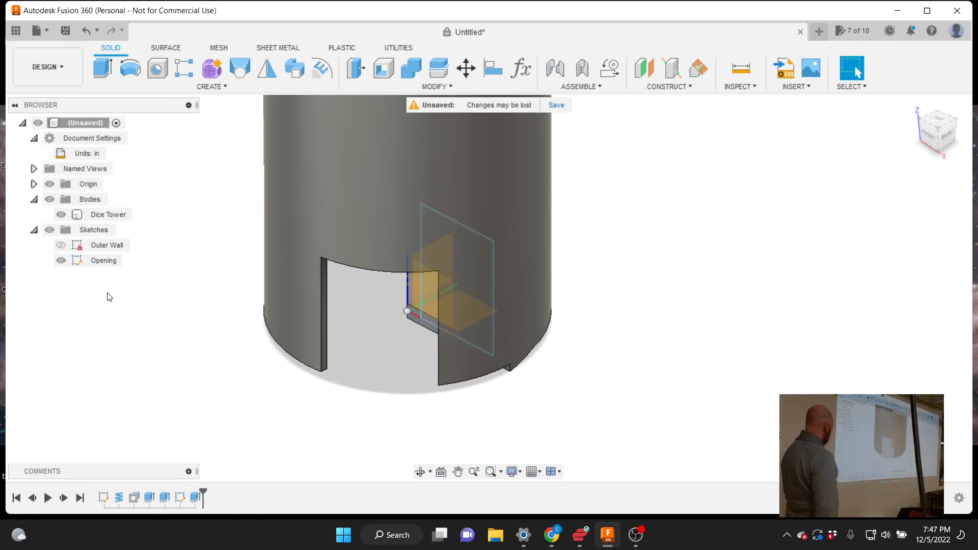
click(102, 265)
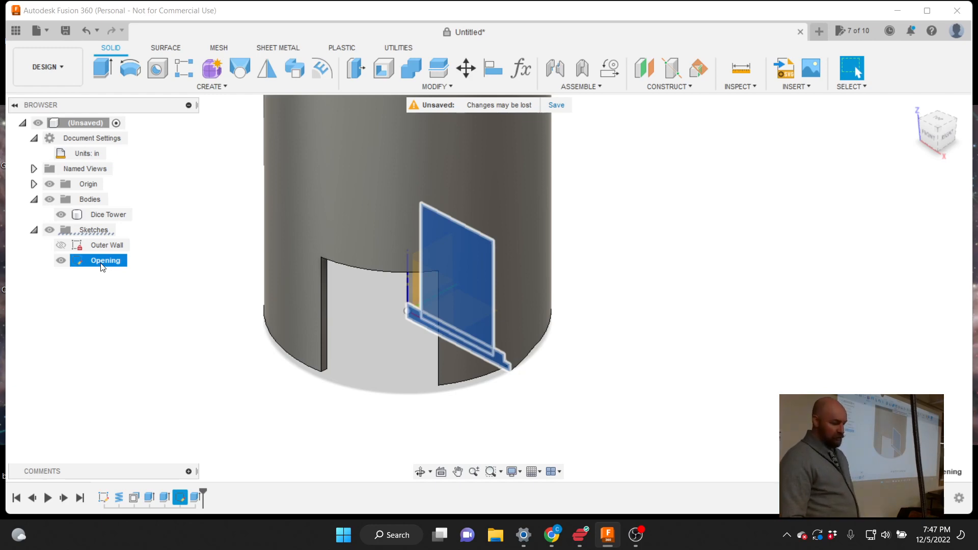
Reopen the Opening sketch via Edit Sketch and tilt the view into the cylinder
right_click(103, 267)
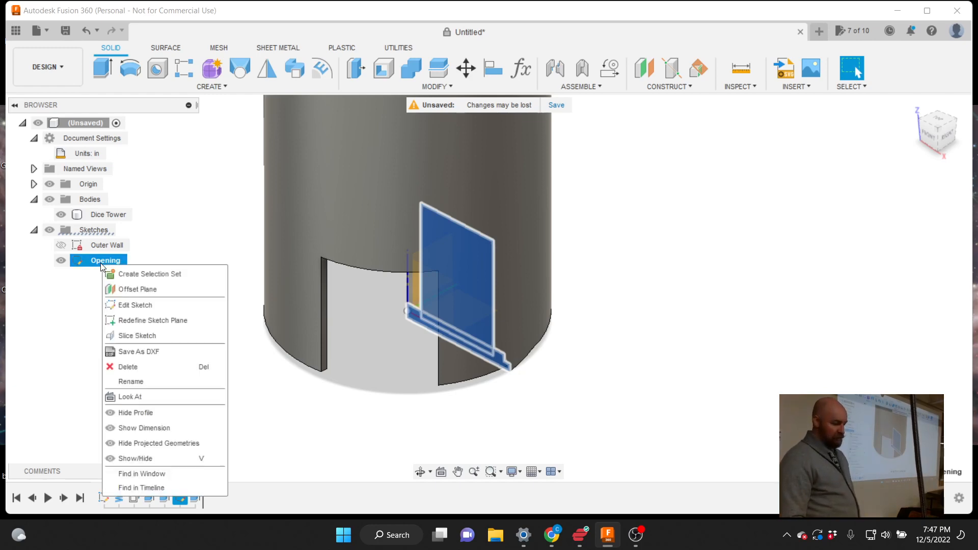
click(135, 306)
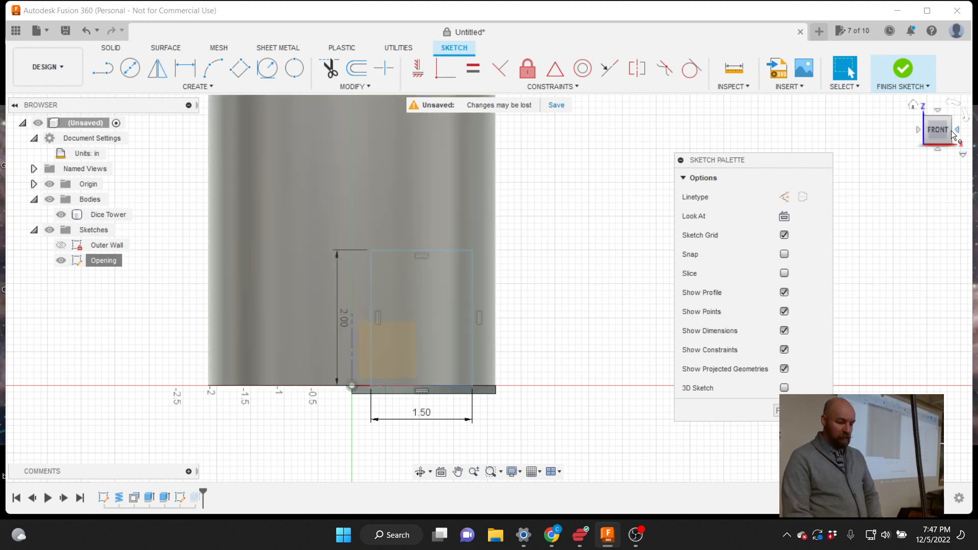
mouse_move(942, 133)
mouse_down()
mouse_move(932, 138)
mouse_move(910, 116)
mouse_move(919, 109)
mouse_move(945, 135)
mouse_up()
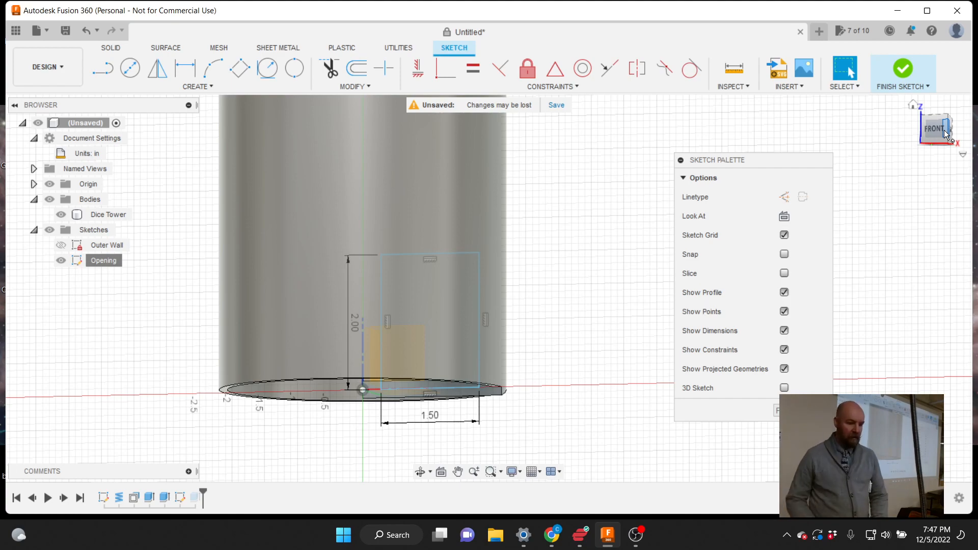
drag(948, 119, 895, 136)
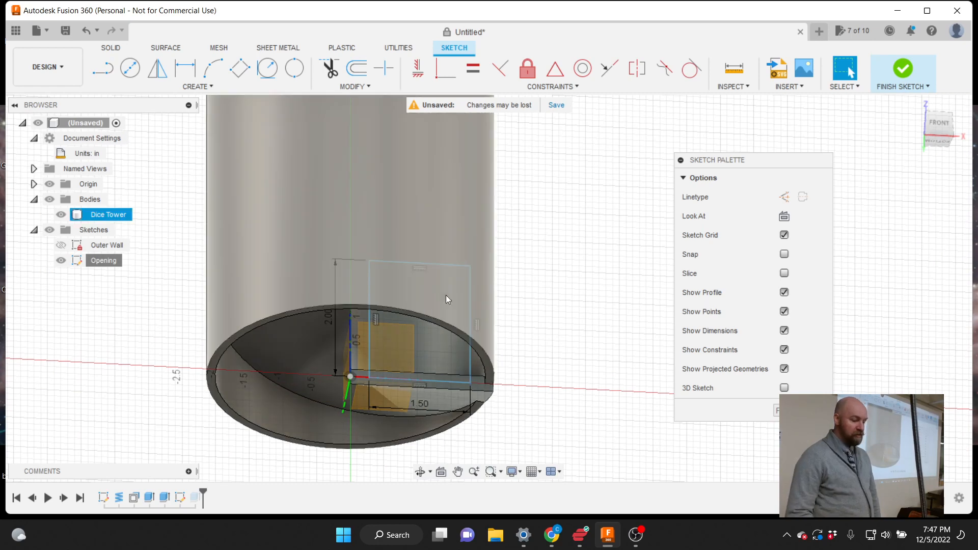
click(416, 306)
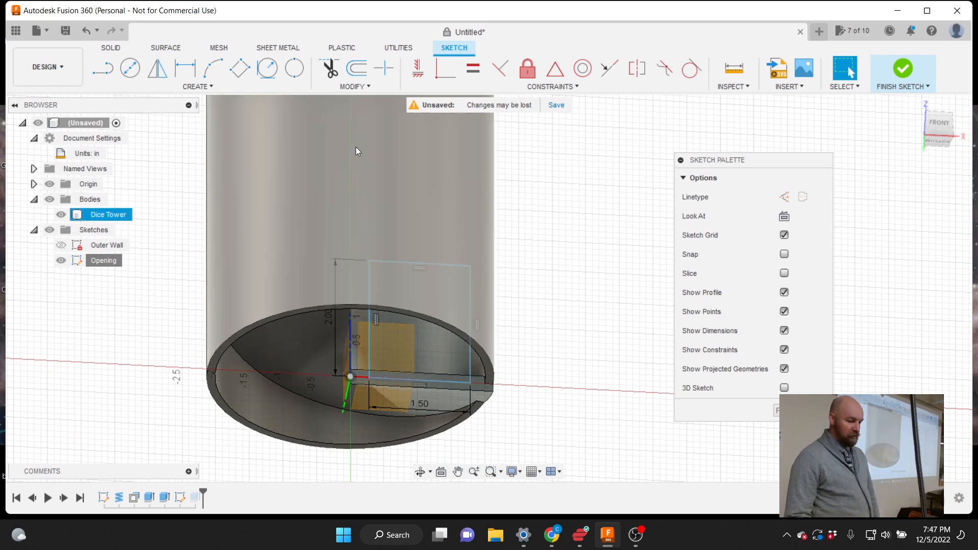
key(Escape)
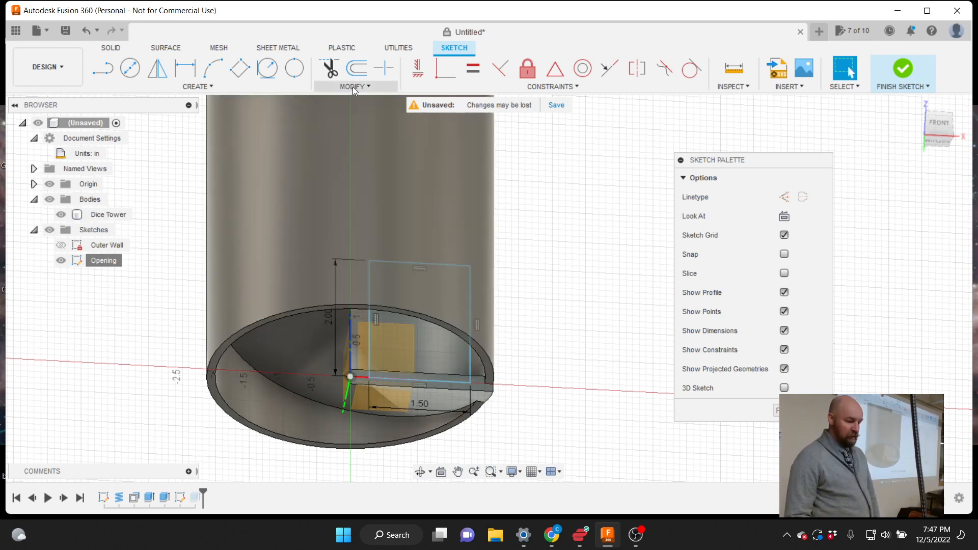
click(353, 87)
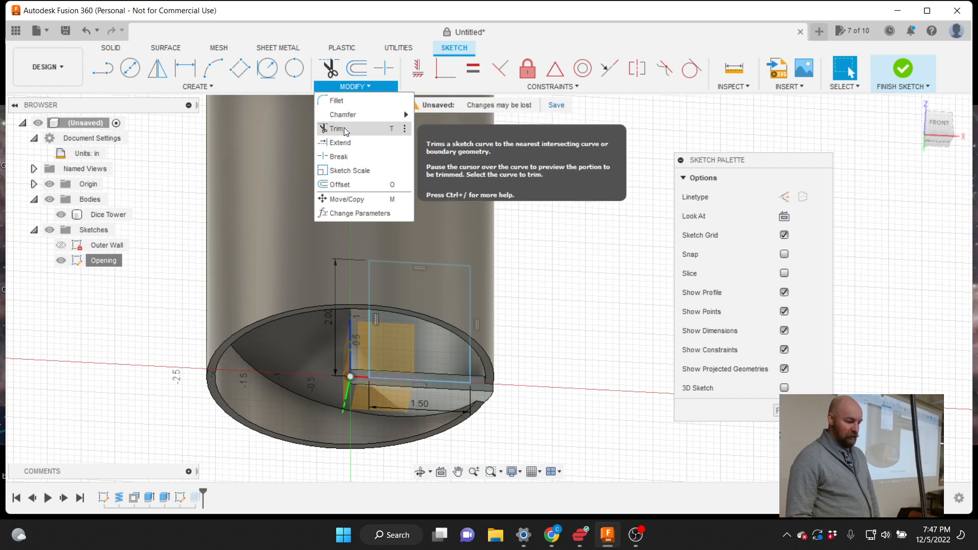
Offset the doorway rectangle outward by 0.125 in
click(345, 185)
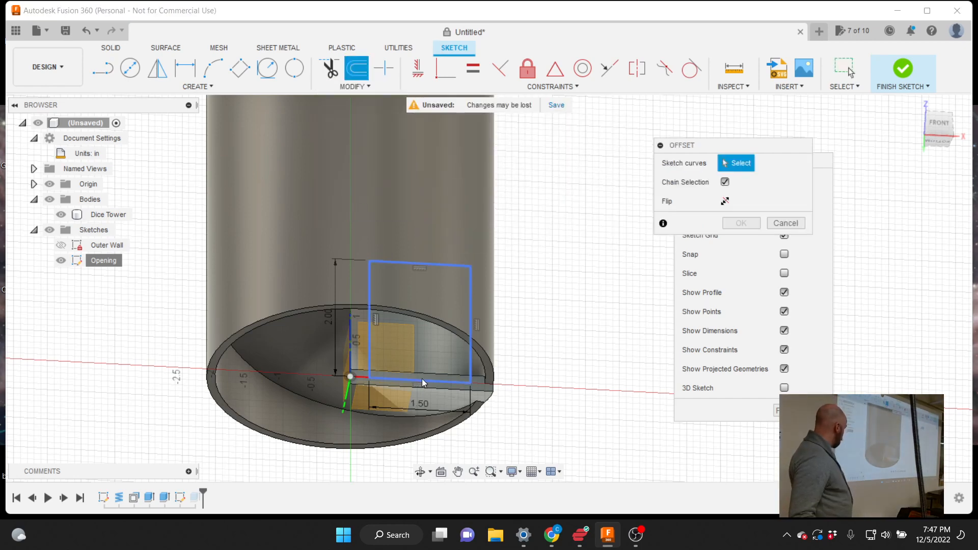
click(369, 359)
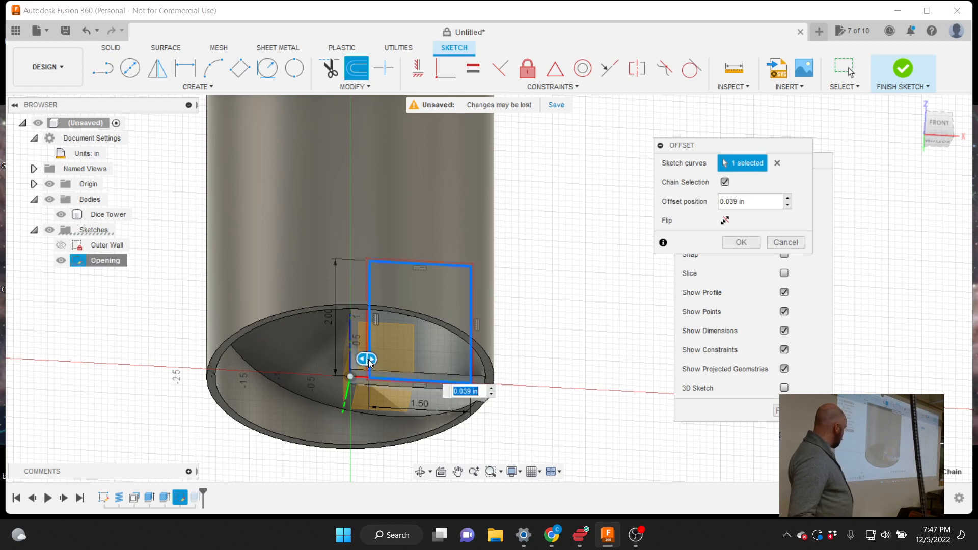
drag(369, 359, 361, 358)
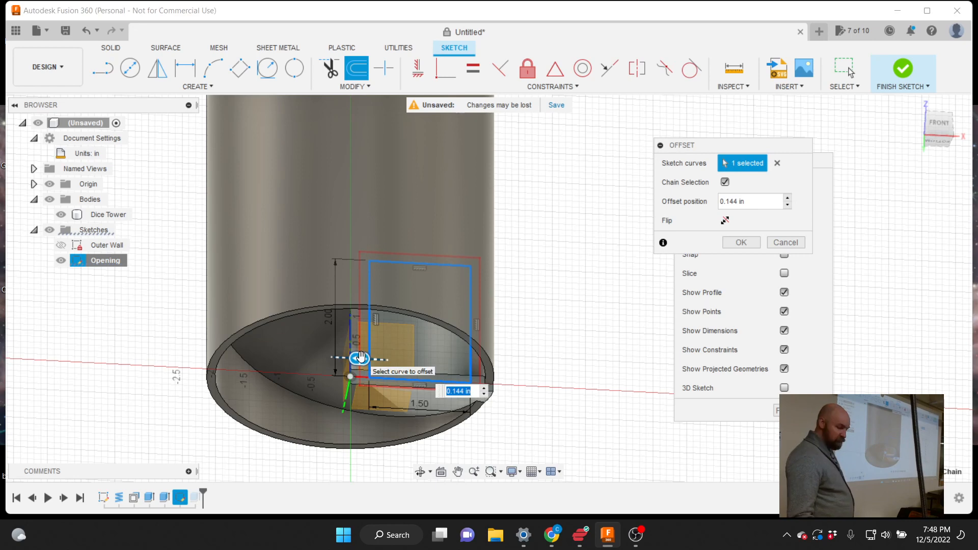
text(.125)
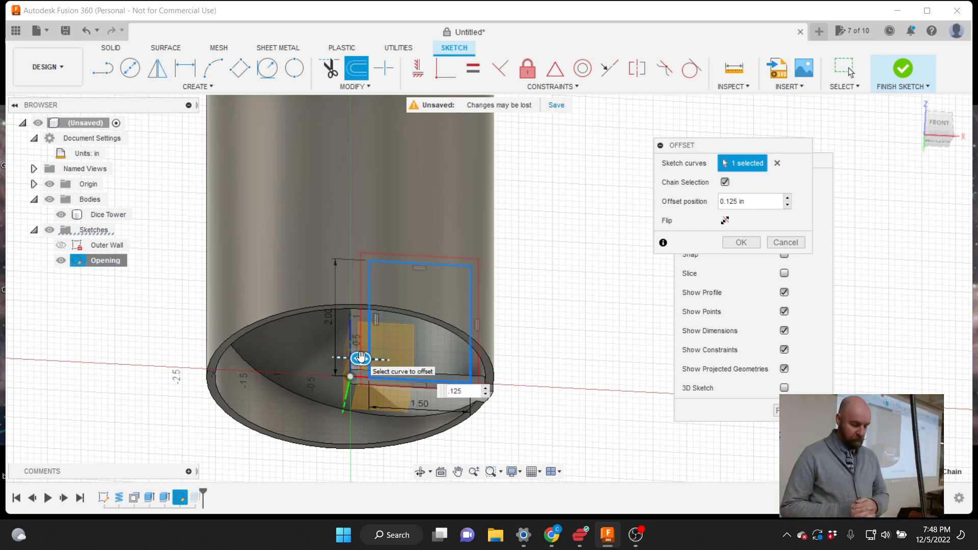
key(Return)
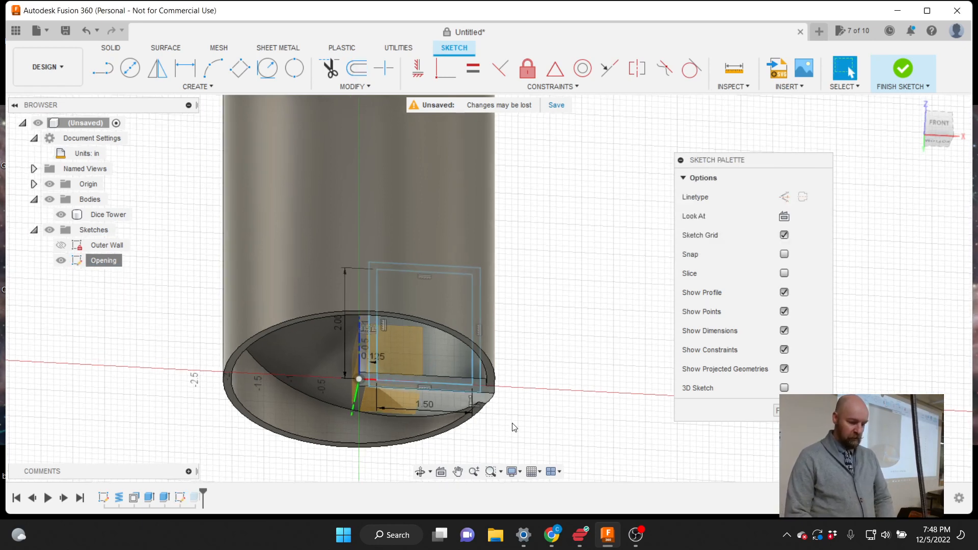
Zoom in, select the U-shaped 0.125 in band around the doorway, and bring up the sketch tools
scroll(515, 423, down, 1)
mouse_move(942, 135)
mouse_down()
mouse_move(927, 101)
mouse_move(930, 117)
mouse_up()
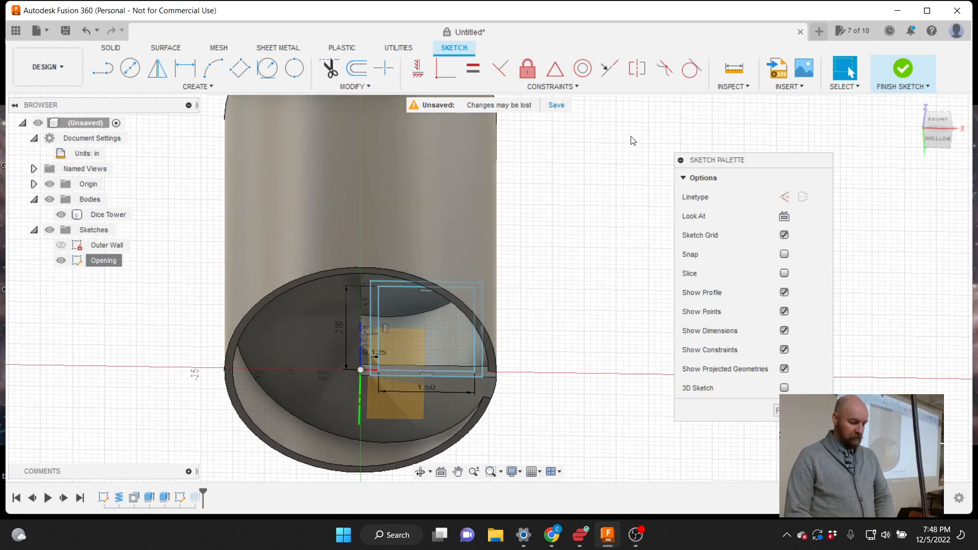
scroll(392, 307, up, 4)
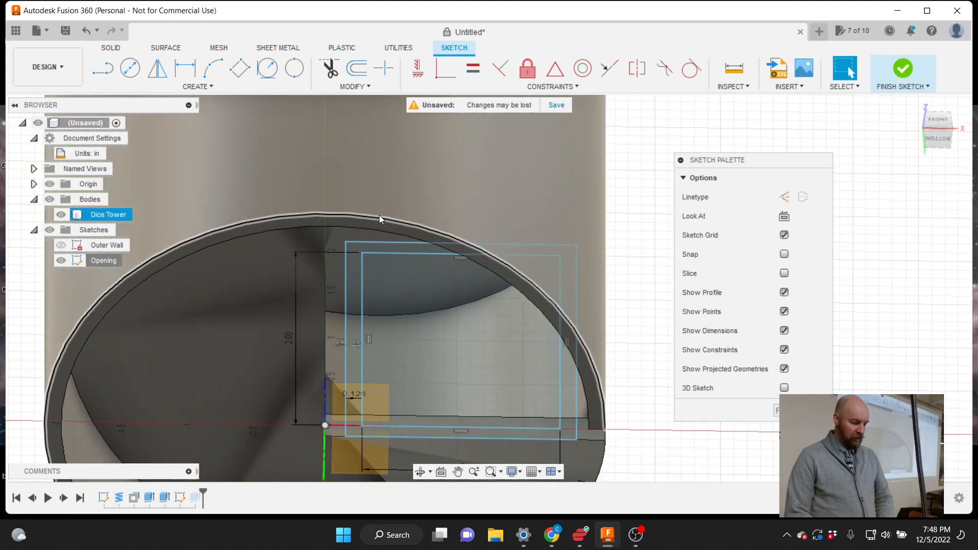
scroll(382, 336, up, 1)
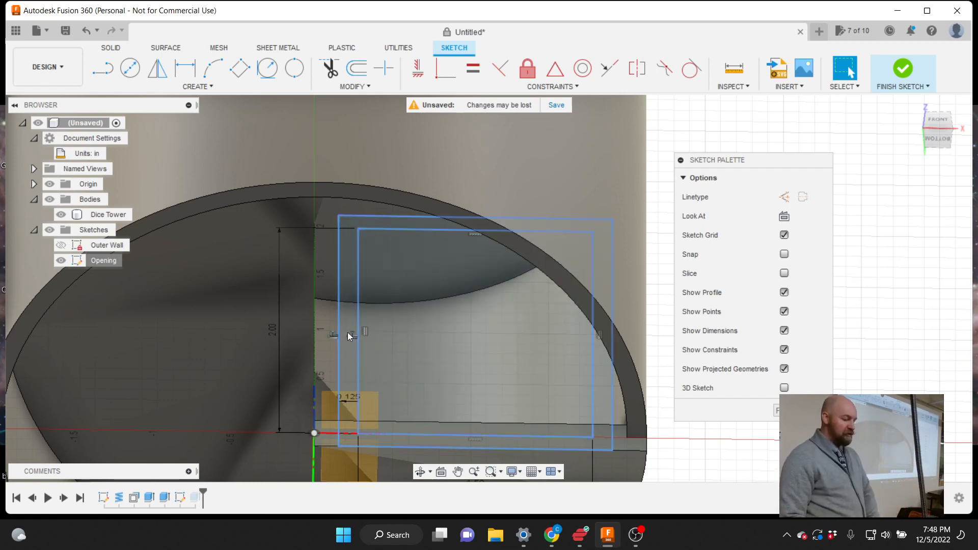
click(346, 315)
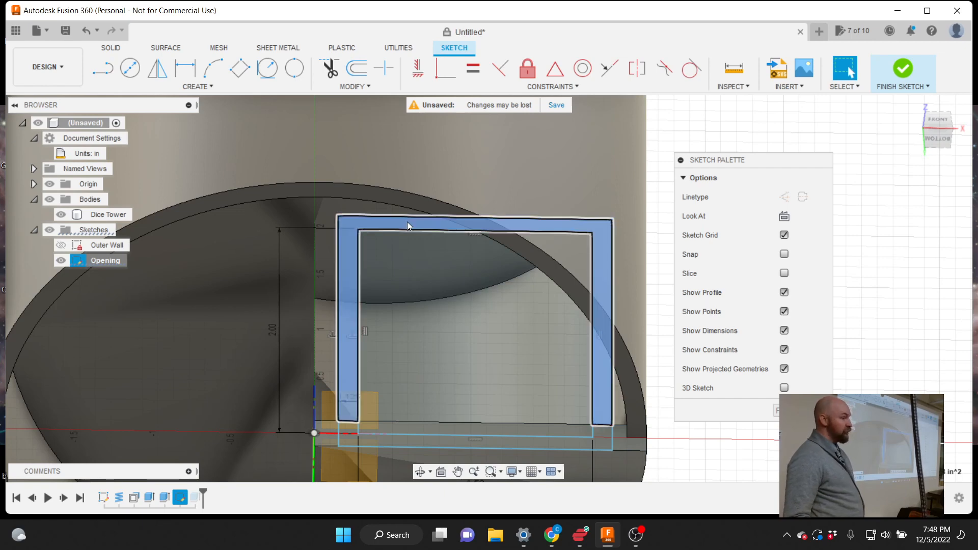
click(393, 223)
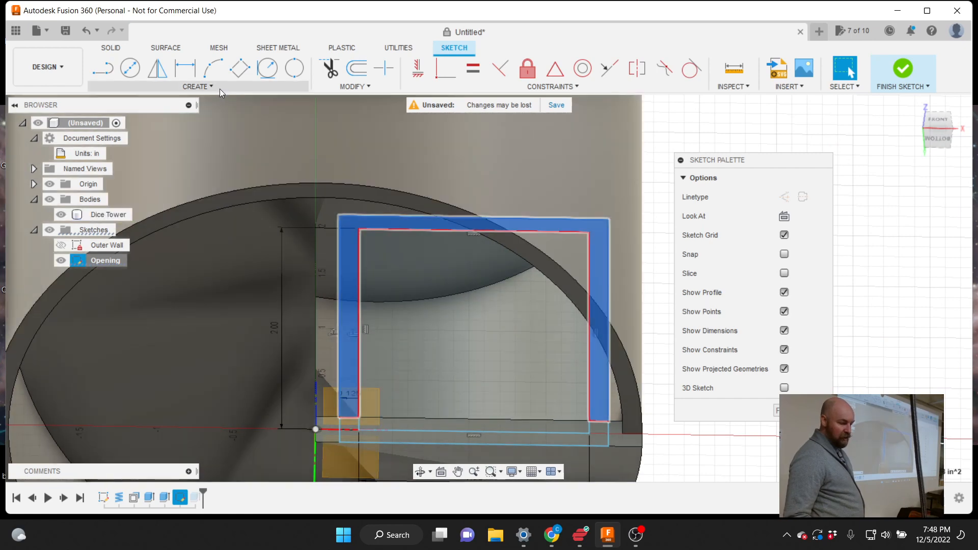
click(210, 87)
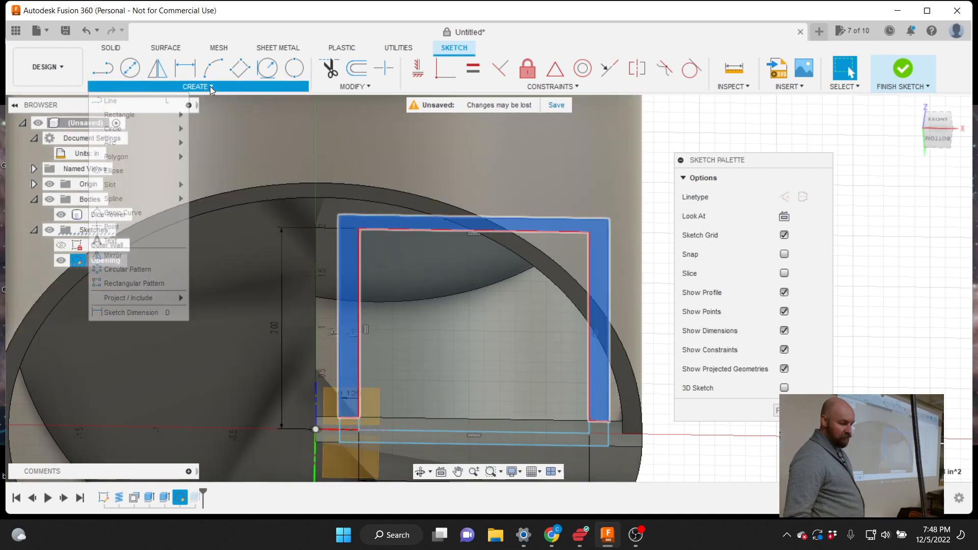
Draw a vertical line from the inner rectangle's top-left corner up to the offset outline's top edge
click(133, 101)
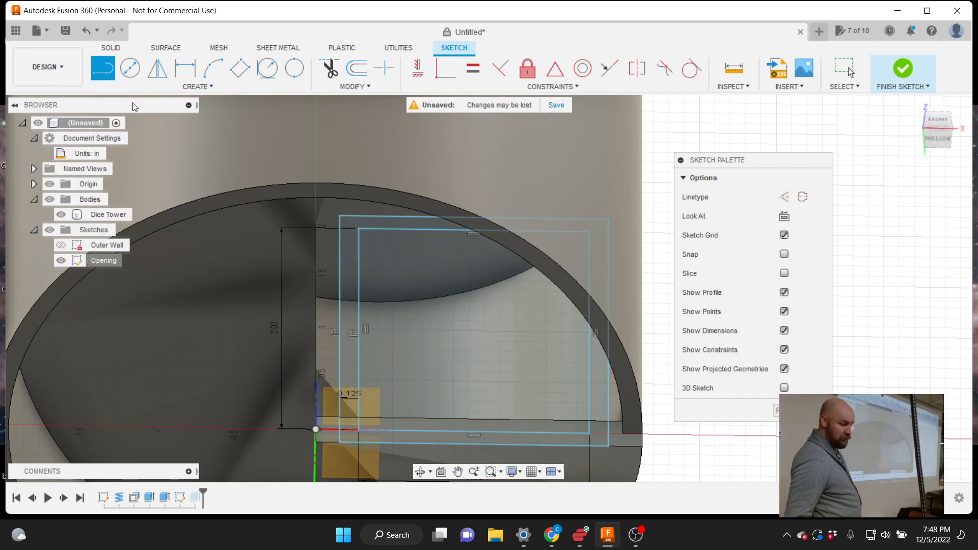
click(357, 229)
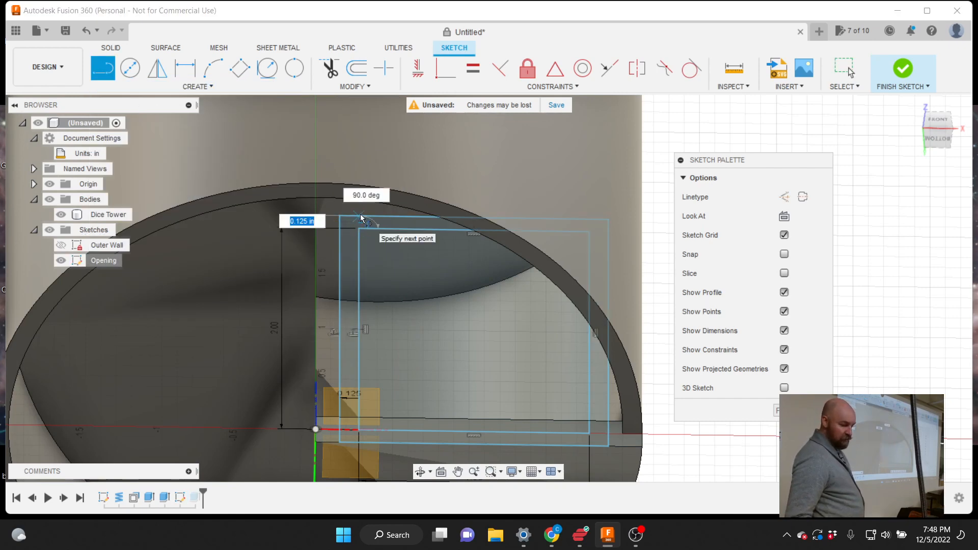
click(360, 214)
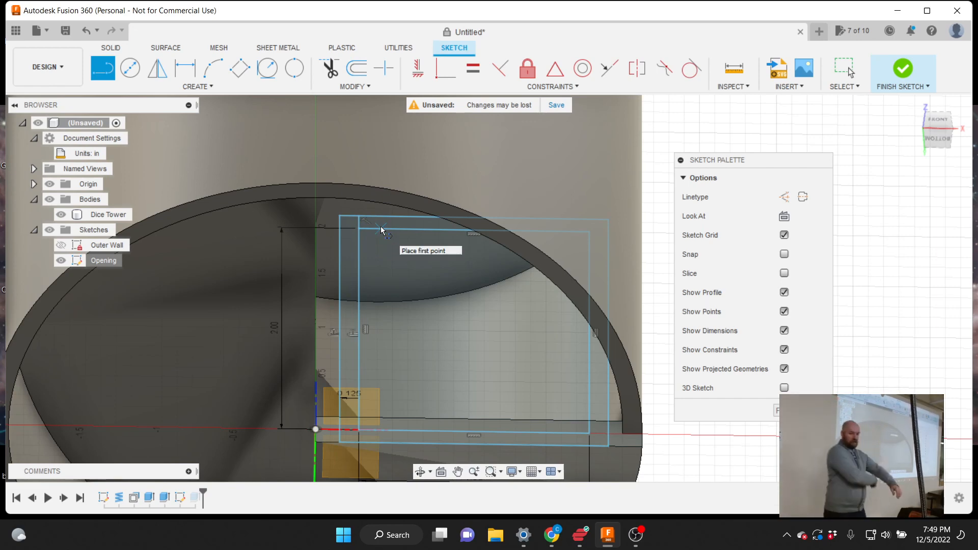
key(Escape)
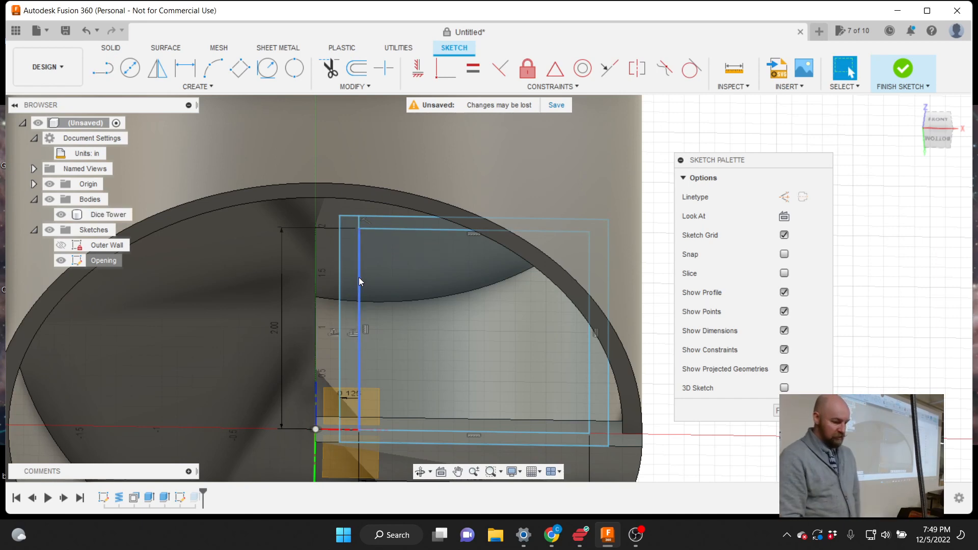
Select the narrow left strip, then undo to remove the offset outline and dividing line
click(350, 278)
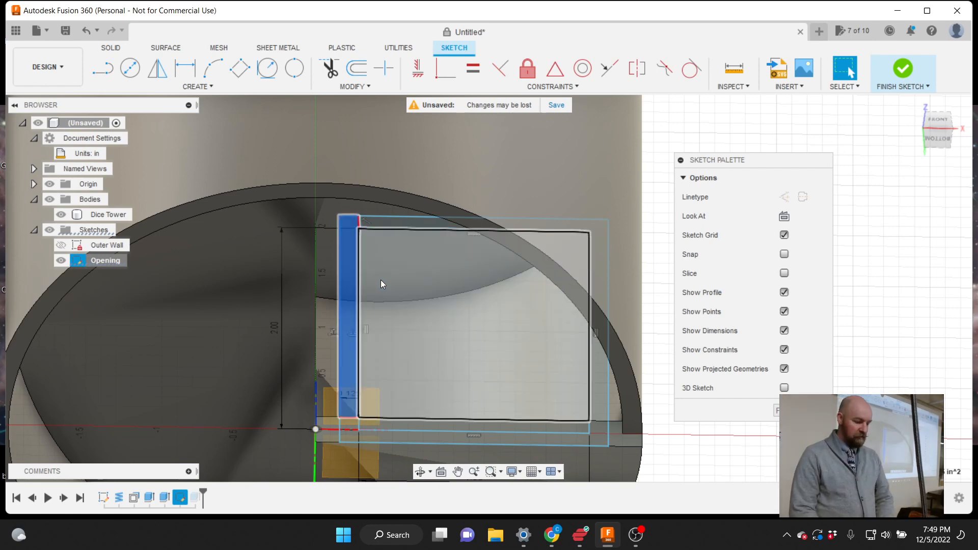
scroll(382, 283, down, 1)
scroll(380, 283, down, 2)
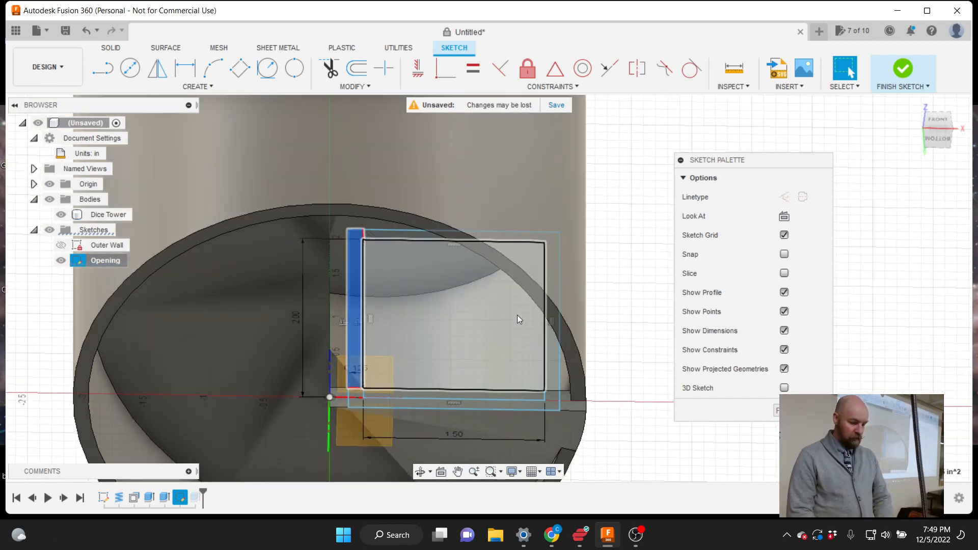
scroll(441, 335, up, 1)
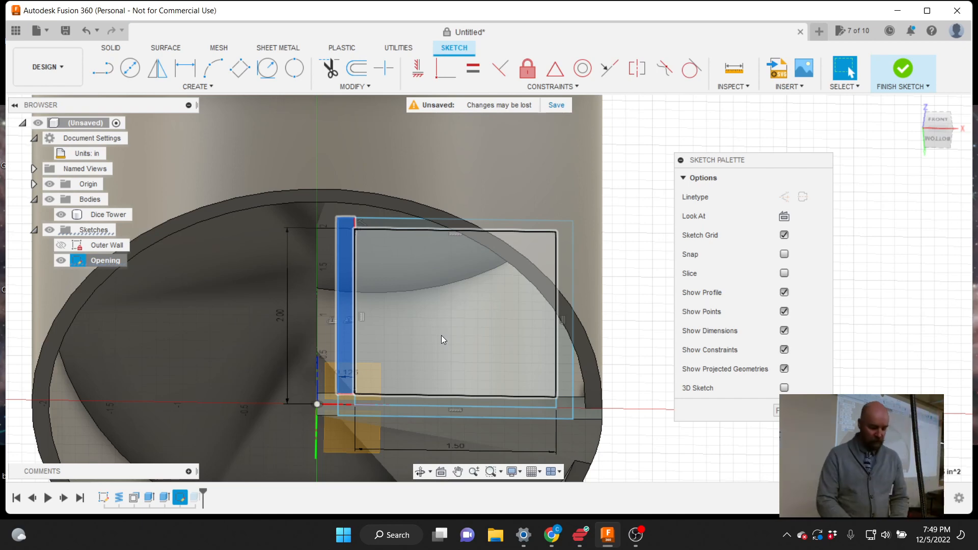
key(ctrl+z)
key(ctrl+z)
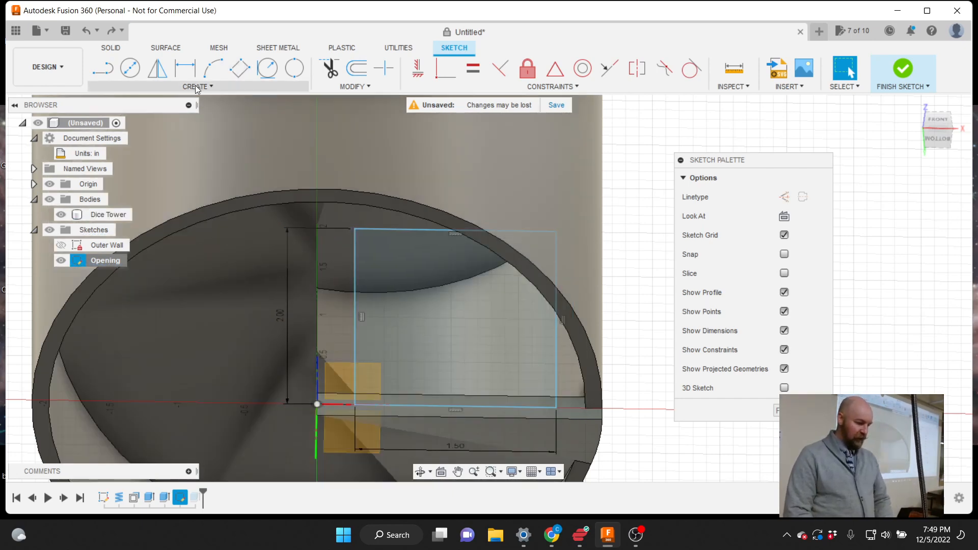
Look straight at the front of the tower and its 1.50 by 2.00 in doorway rectangle
click(195, 86)
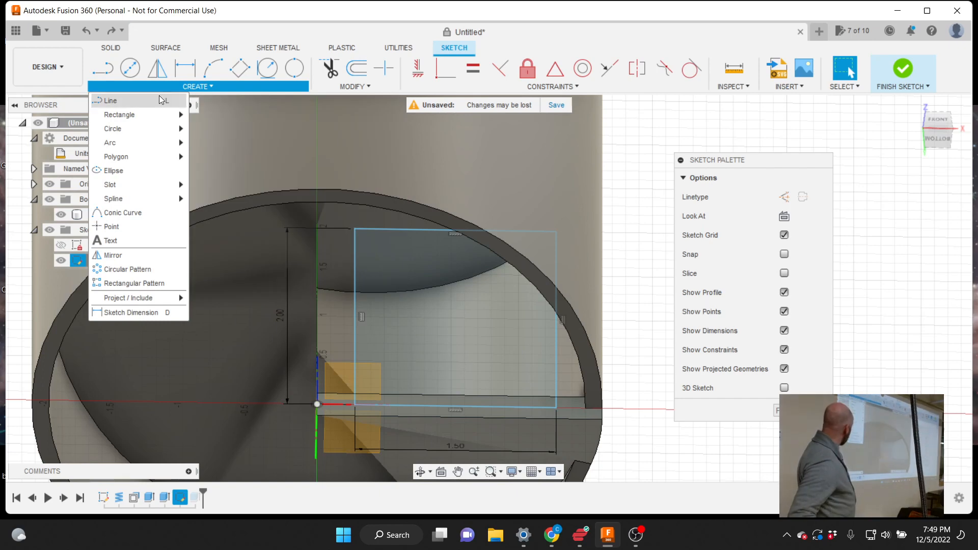
mouse_move(158, 115)
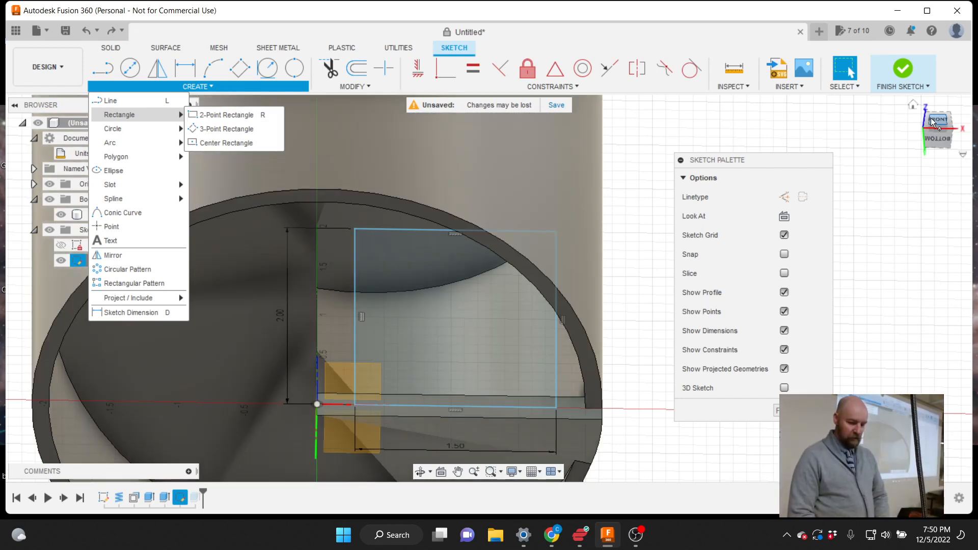
click(932, 121)
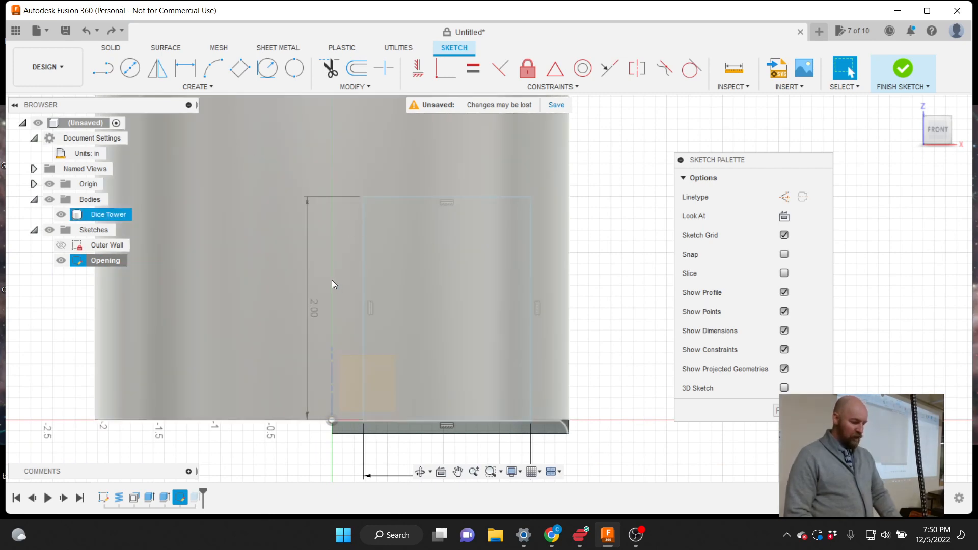
Draw a 2-point rectangle from the origin at the bottom up to the doorway's top edge, beside the opening
click(366, 248)
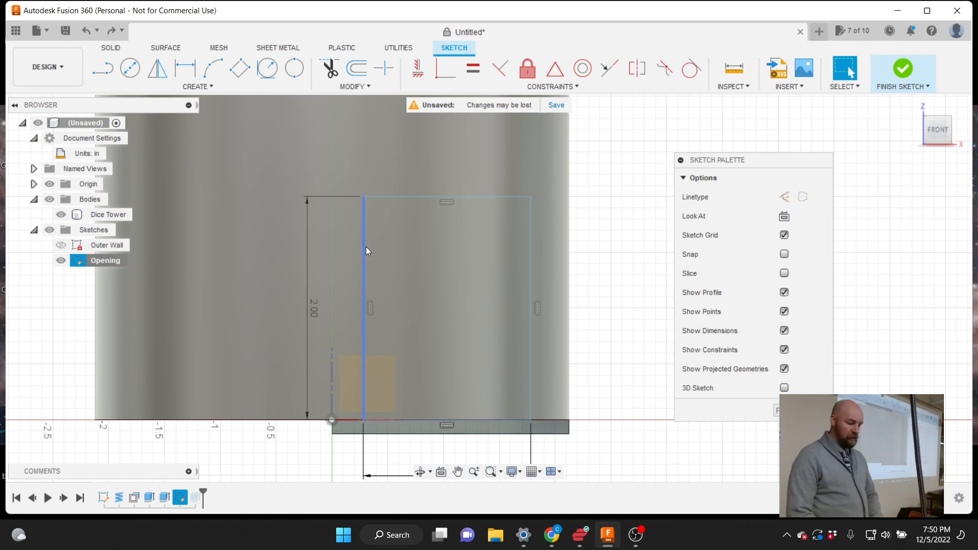
key(Escape)
click(199, 86)
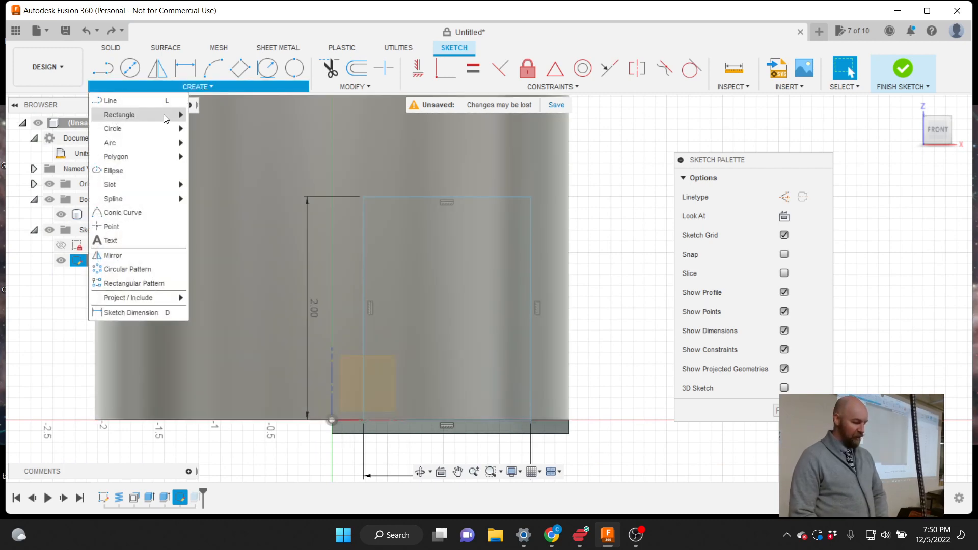
mouse_move(166, 115)
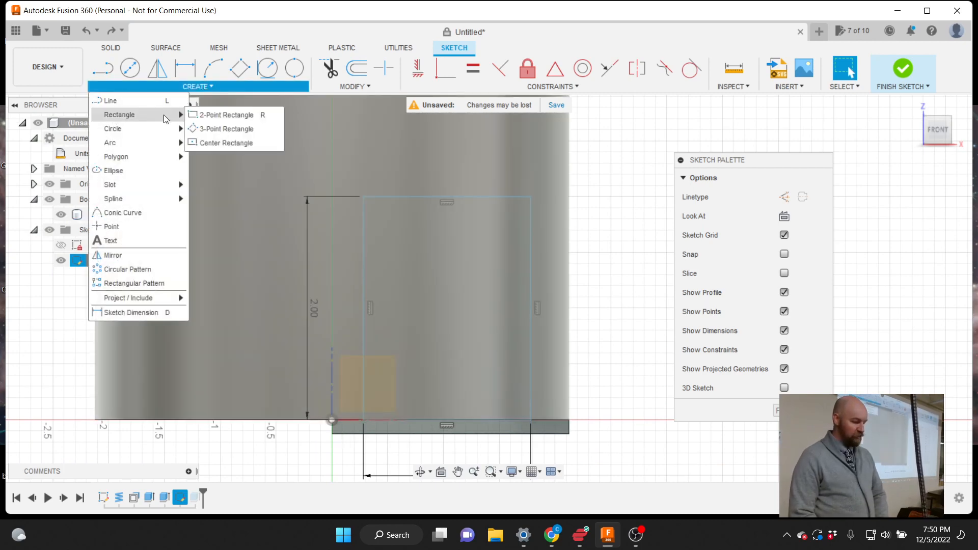
click(205, 116)
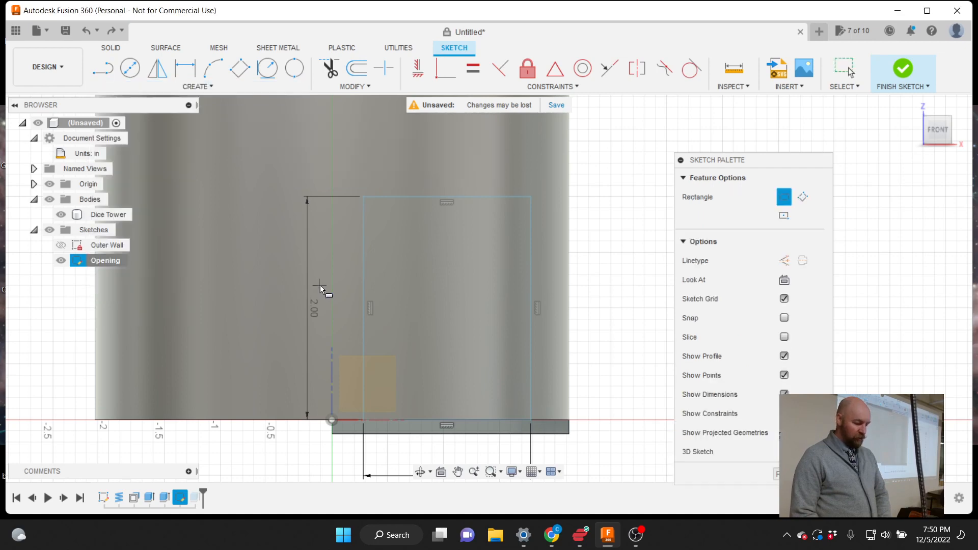
click(362, 421)
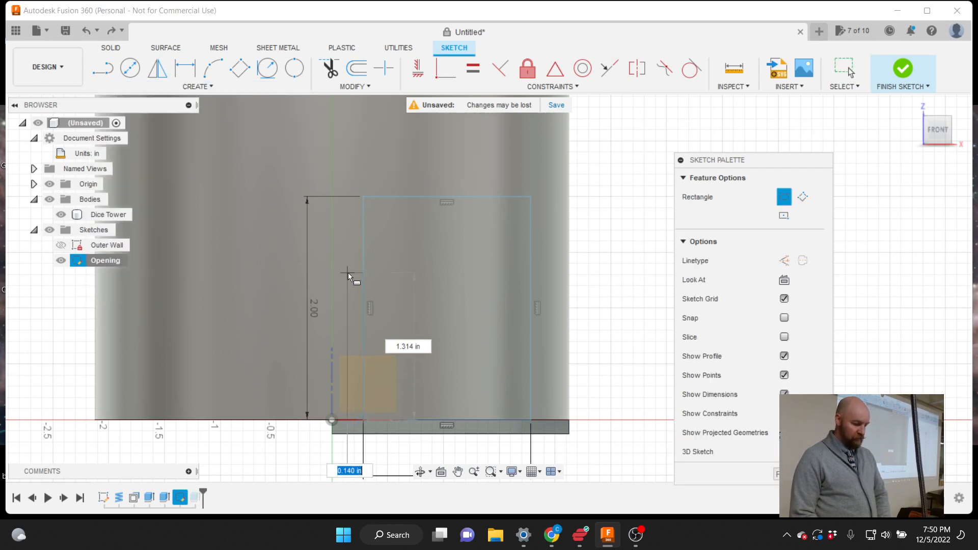
click(332, 196)
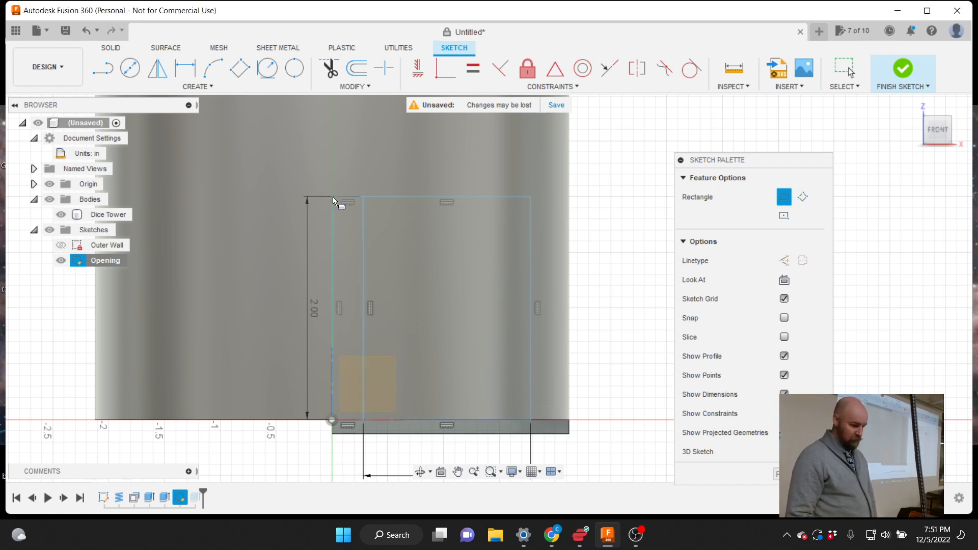
click(942, 137)
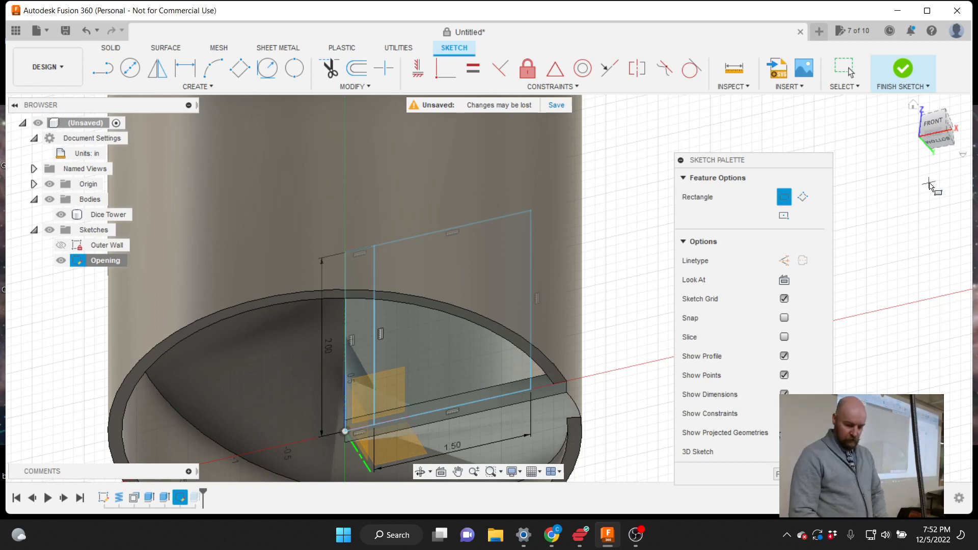
Finish the Opening sketch, select the Dice Tower body, and show the CREATE features list
click(778, 474)
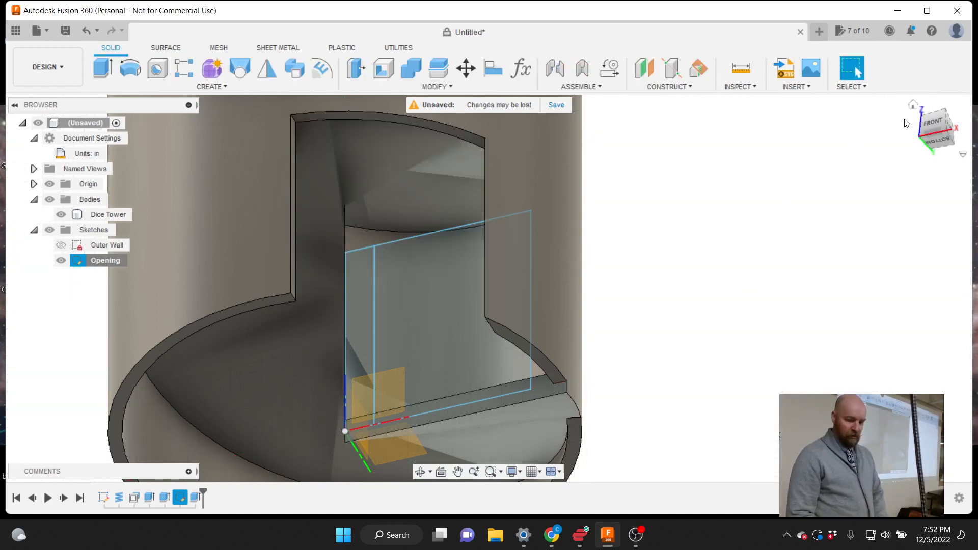
click(932, 123)
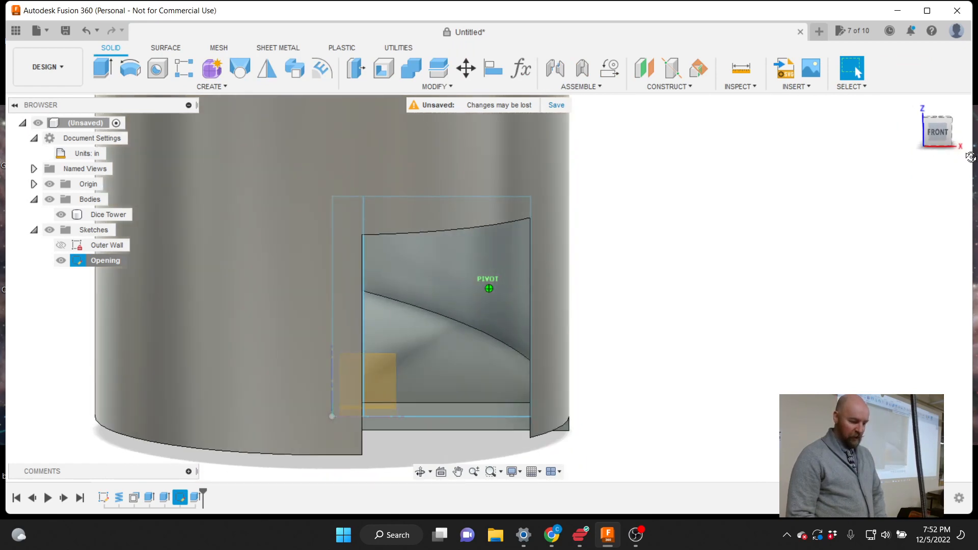
drag(970, 157, 935, 156)
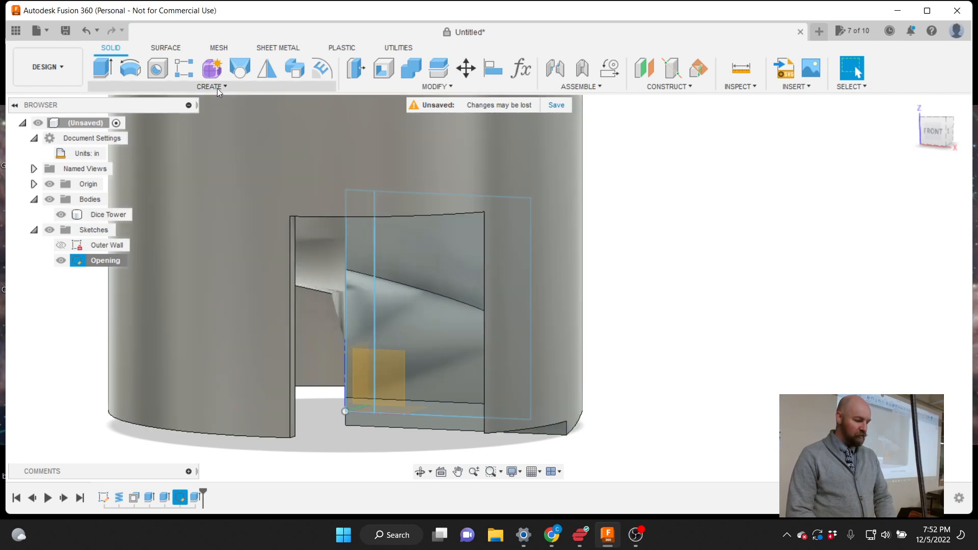
click(245, 145)
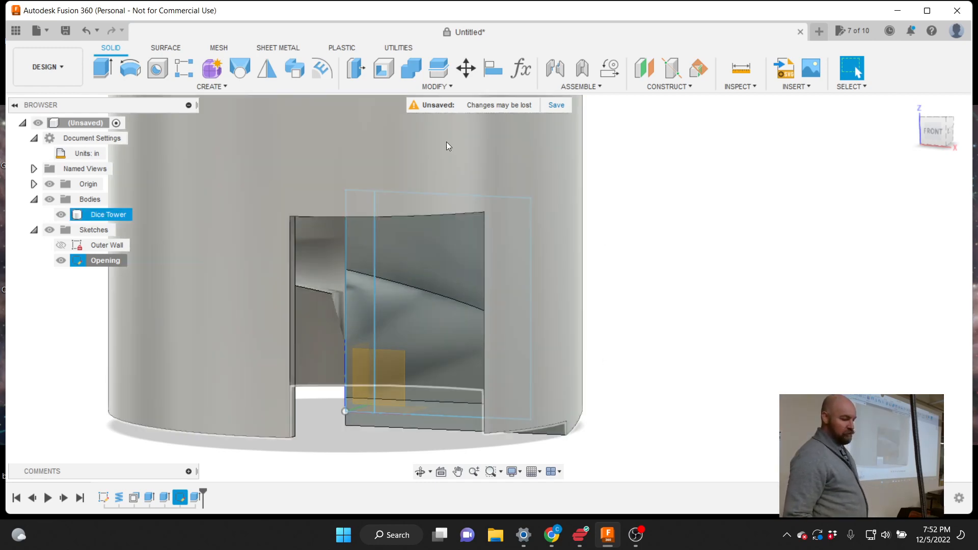
click(216, 88)
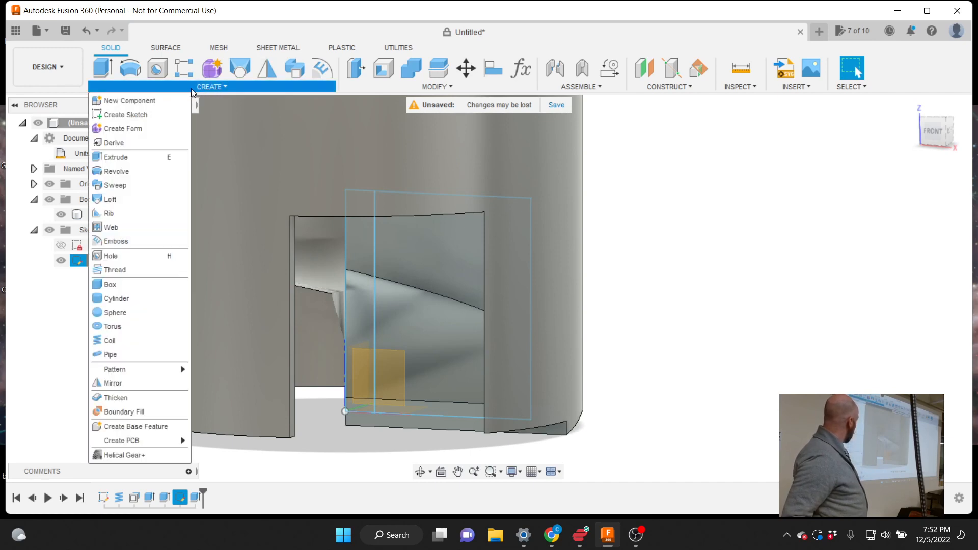
Extrude the narrow wall profile and thin floor strip 1.20 in, joined to the Dice Tower
click(147, 158)
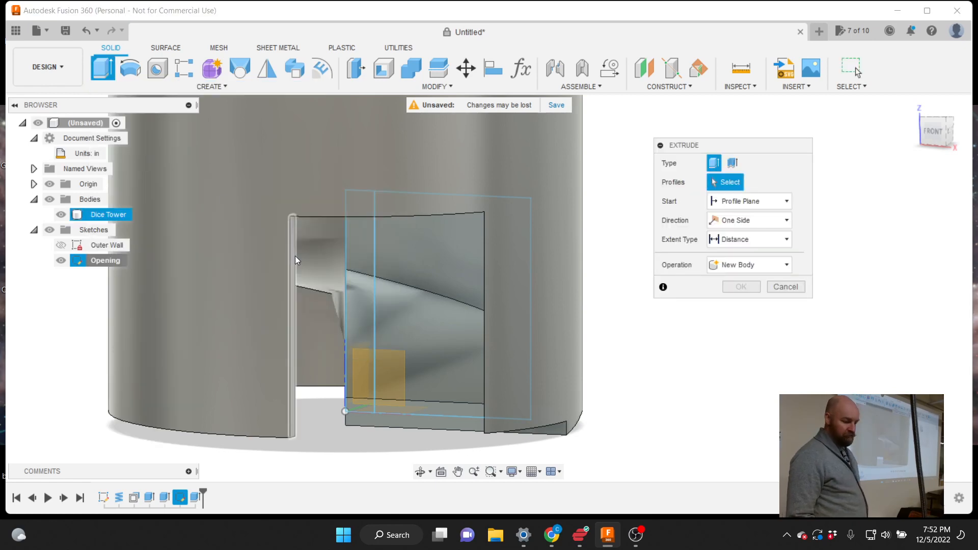
click(362, 256)
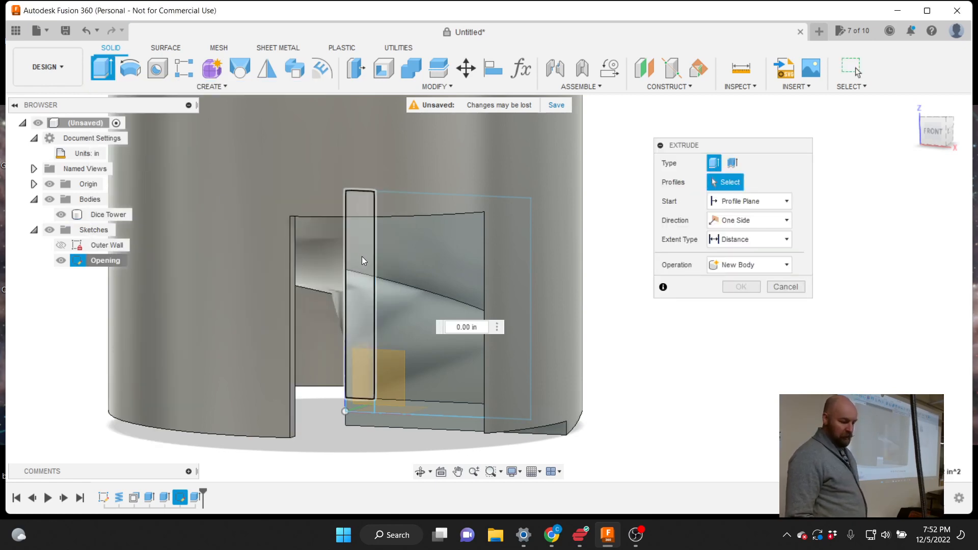
click(380, 419)
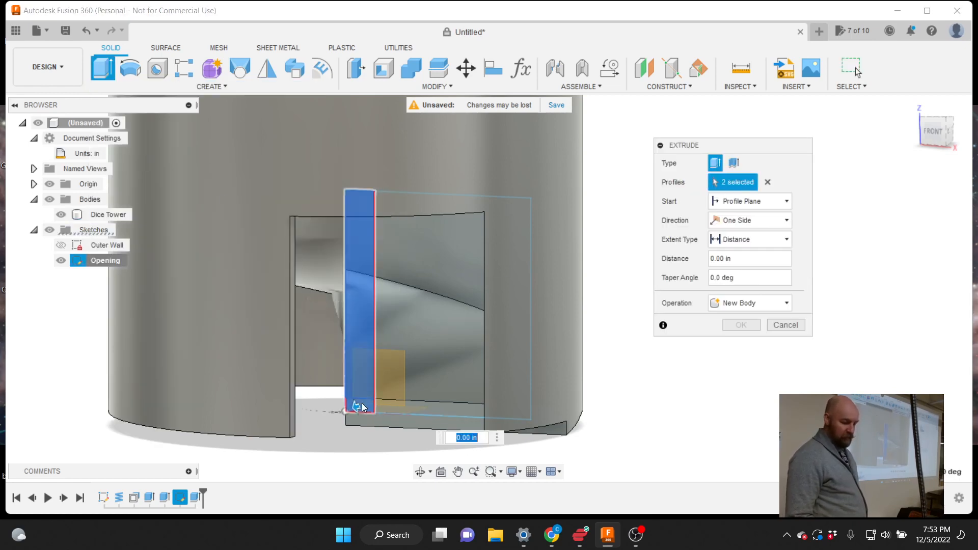
scroll(366, 423, up, 1)
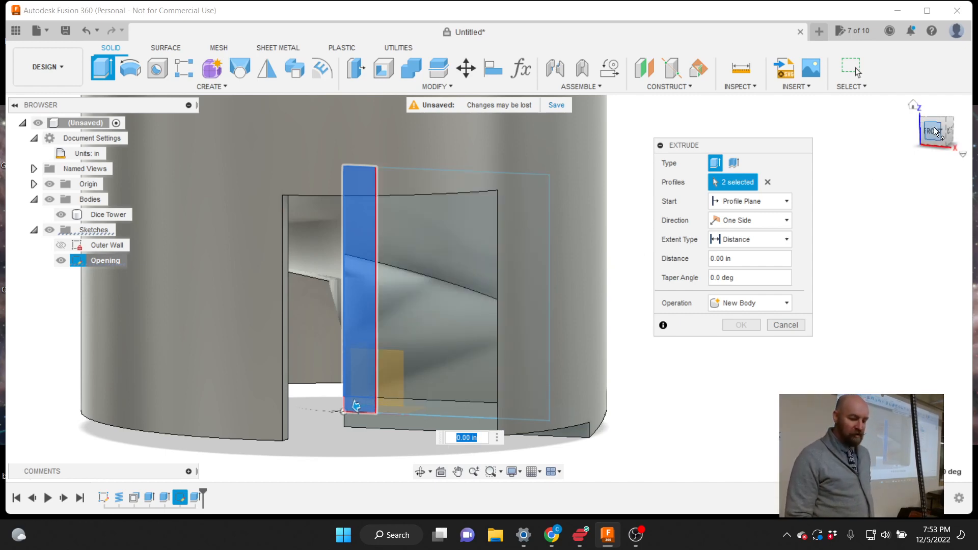
mouse_move(935, 132)
mouse_down()
mouse_move(892, 111)
mouse_move(914, 108)
mouse_up()
shift+middle_drag(550, 333, 563, 311)
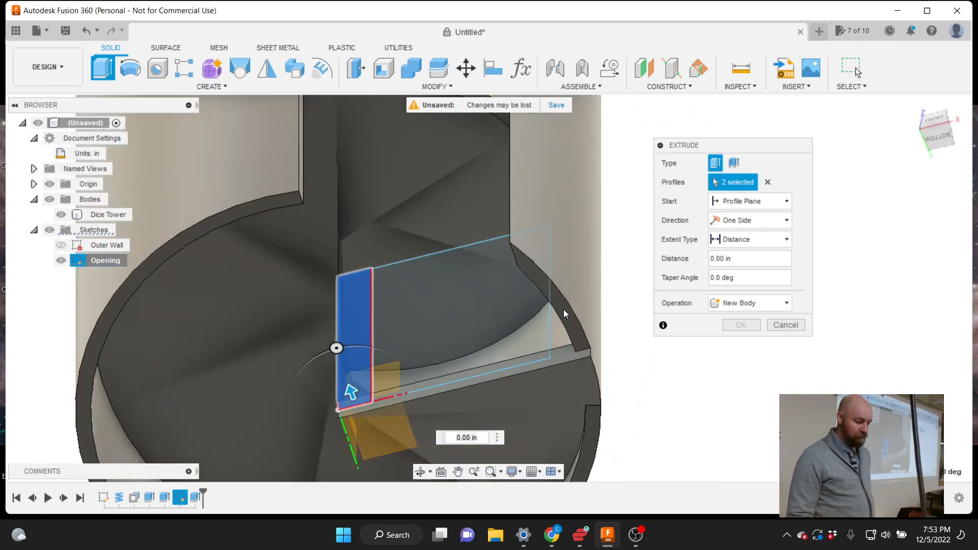
drag(347, 390, 292, 278)
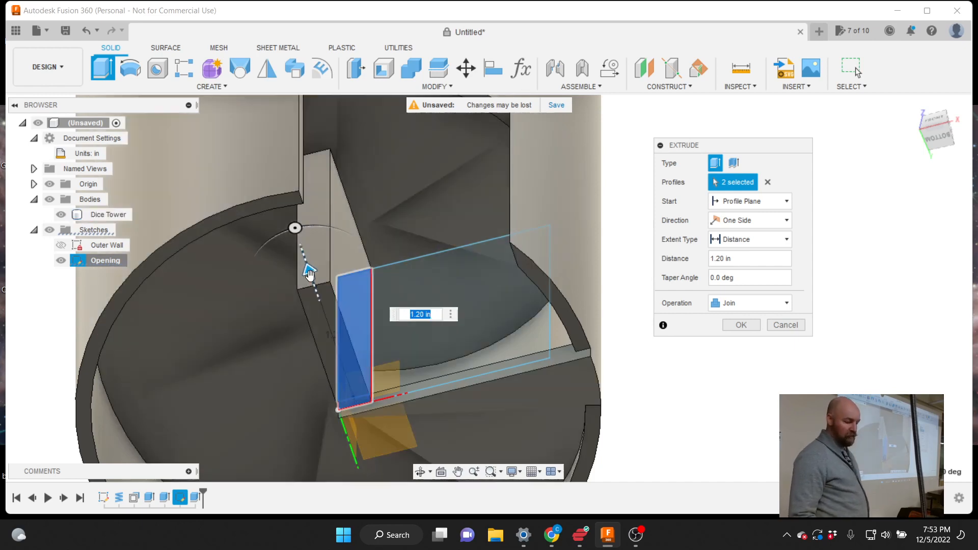
mouse_move(310, 274)
mouse_down()
mouse_move(284, 199)
mouse_move(306, 279)
mouse_up()
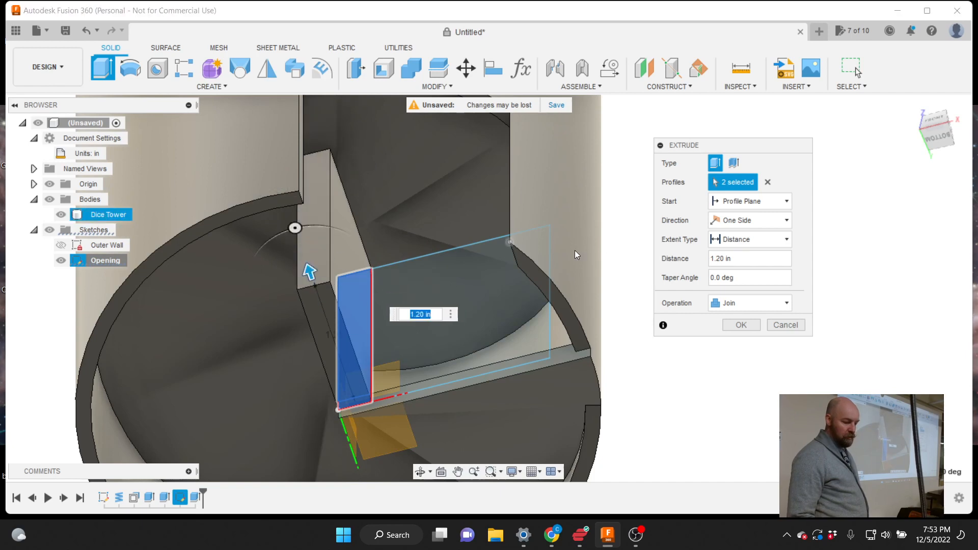
drag(943, 132, 933, 147)
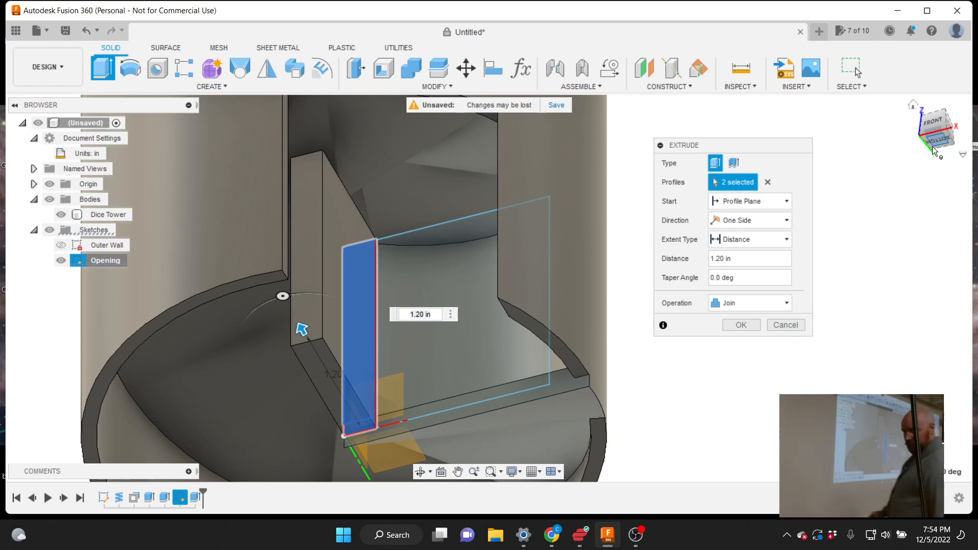
View the extrusion preview from below at a corner angle and show the Extent Type choices
drag(932, 146, 940, 157)
click(938, 137)
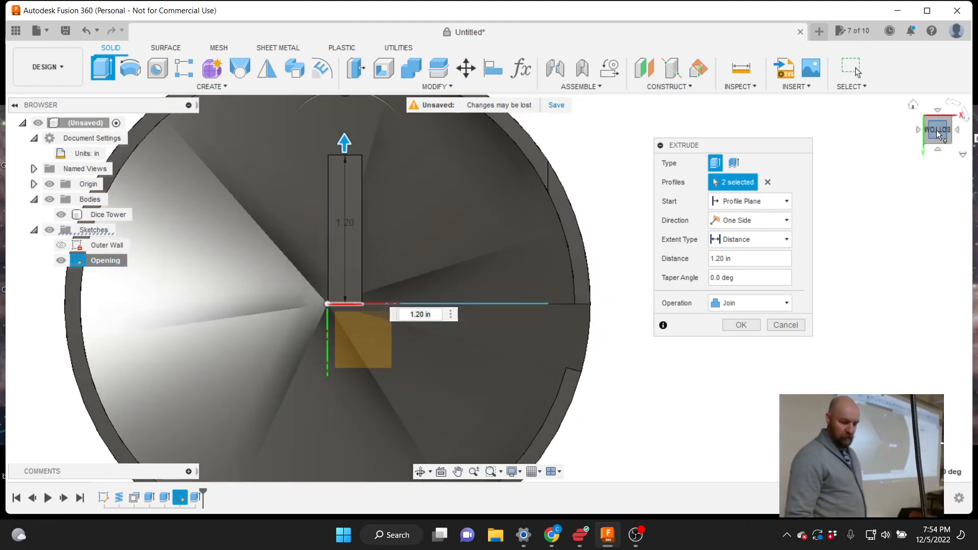
mouse_move(942, 138)
mouse_down()
mouse_move(922, 168)
mouse_move(952, 190)
mouse_move(886, 162)
mouse_up()
scroll(549, 200, down, 2)
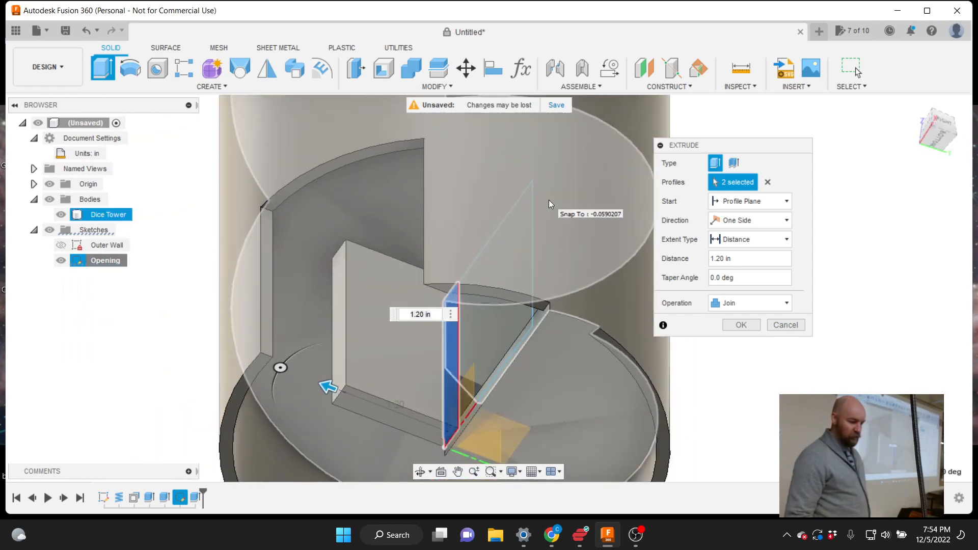
scroll(271, 310, up, 4)
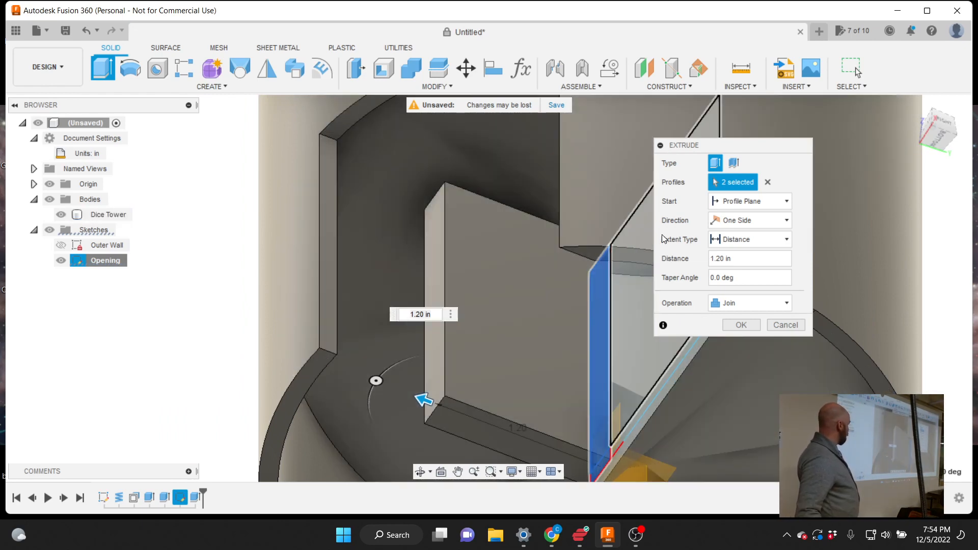
click(749, 242)
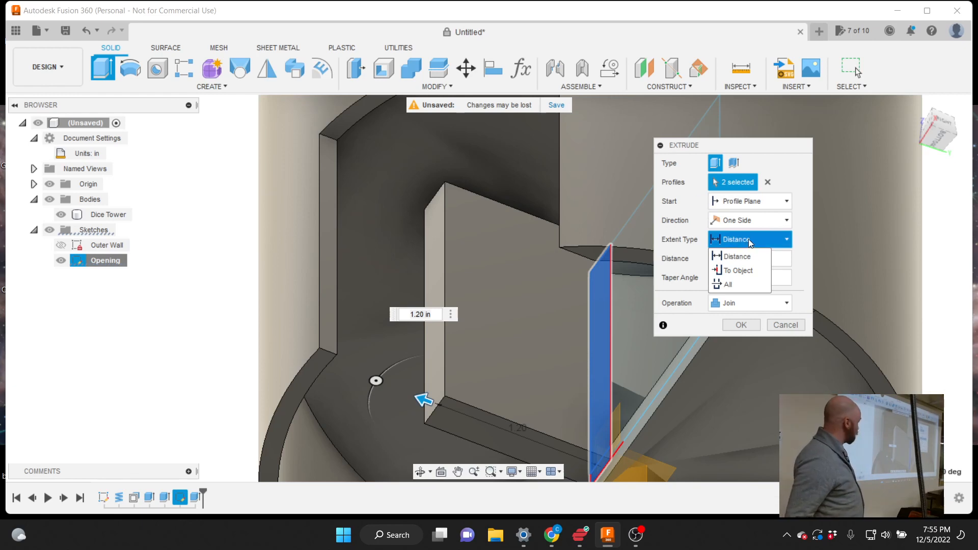
Set the extent to To Object using the tower body and apply the joined extrusion
click(734, 270)
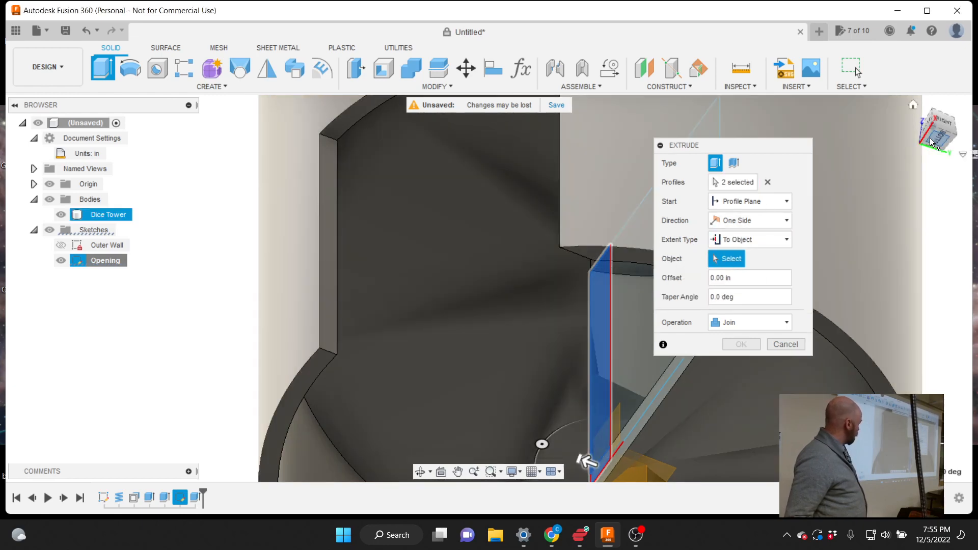
click(931, 141)
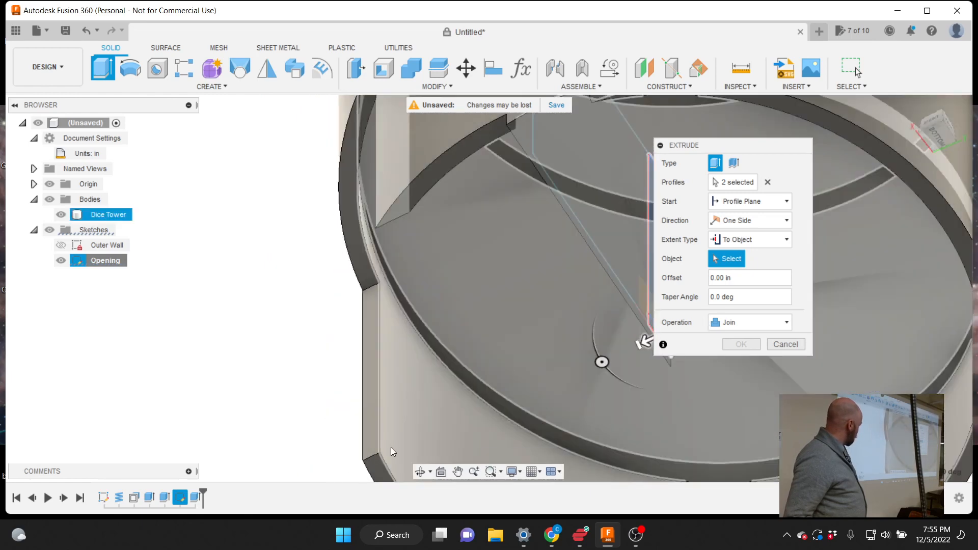
click(401, 437)
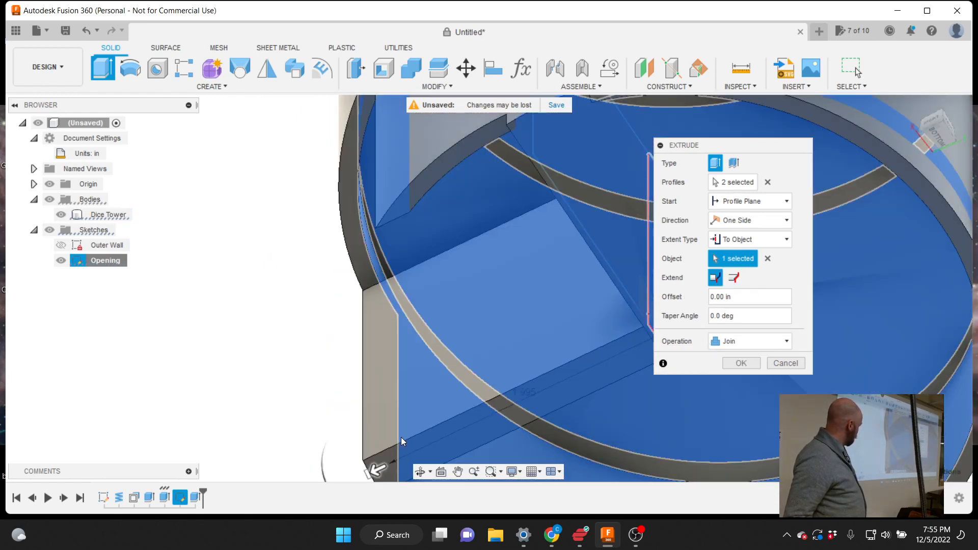
scroll(362, 380, down, 3)
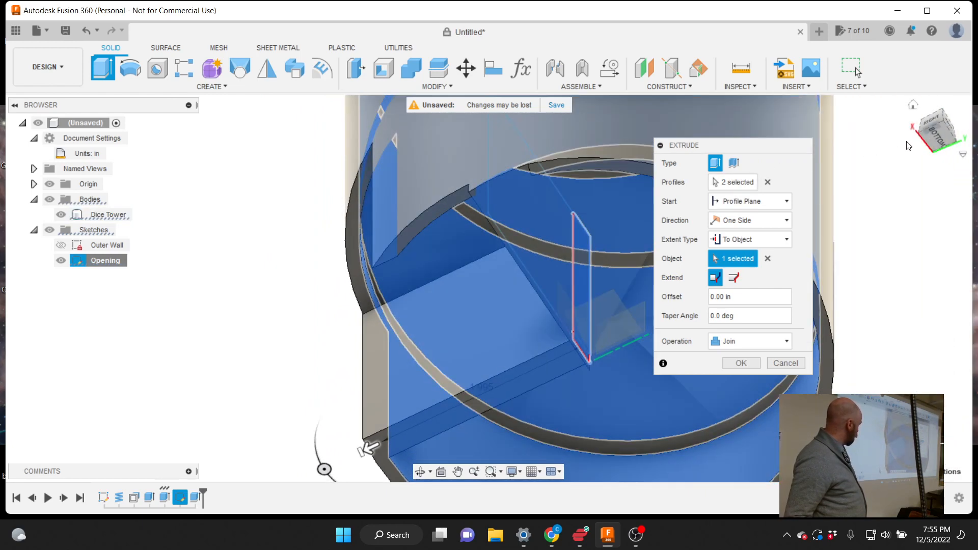
drag(935, 135, 955, 134)
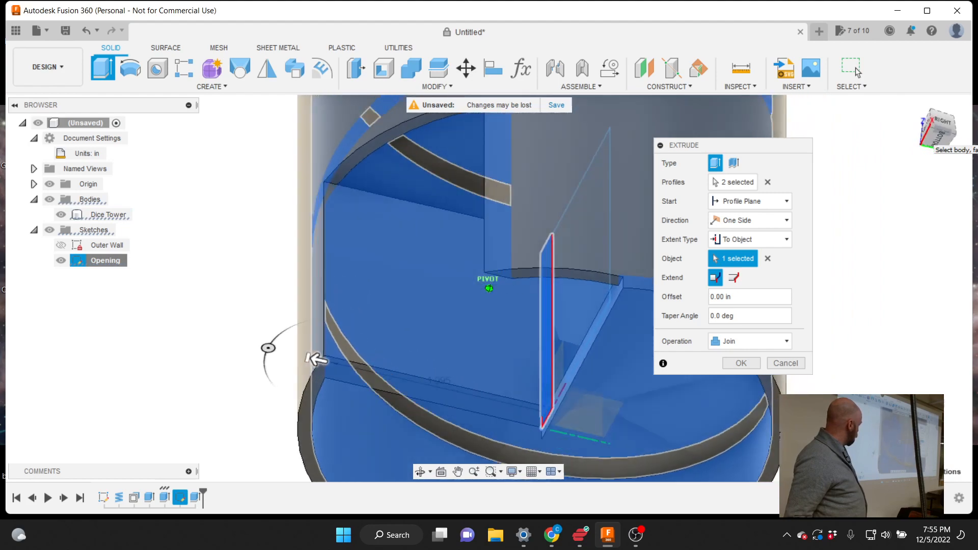
mouse_move(316, 359)
shift+middle_down()
mouse_move(319, 319)
mouse_move(317, 395)
mouse_move(366, 370)
mouse_move(332, 349)
mouse_move(316, 371)
mouse_move(348, 334)
shift+middle_up()
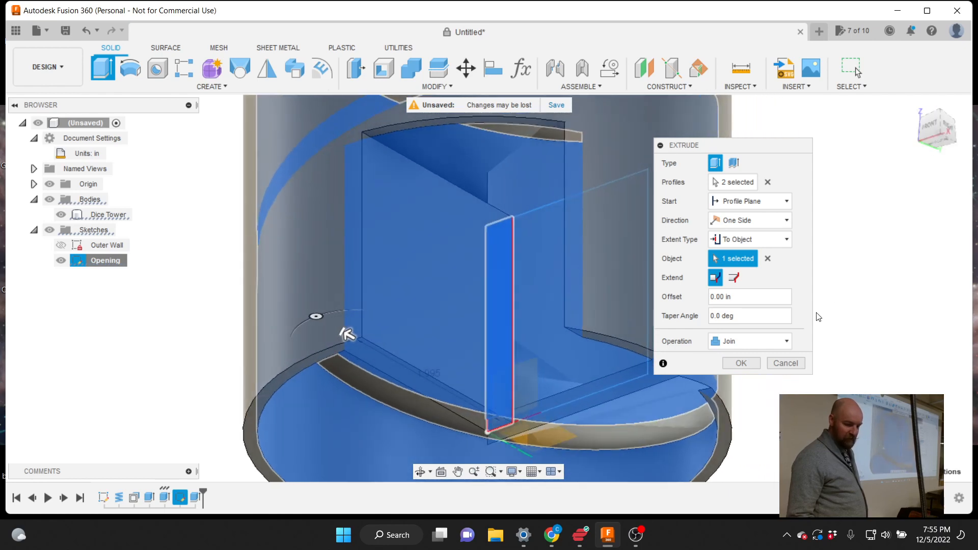
click(745, 362)
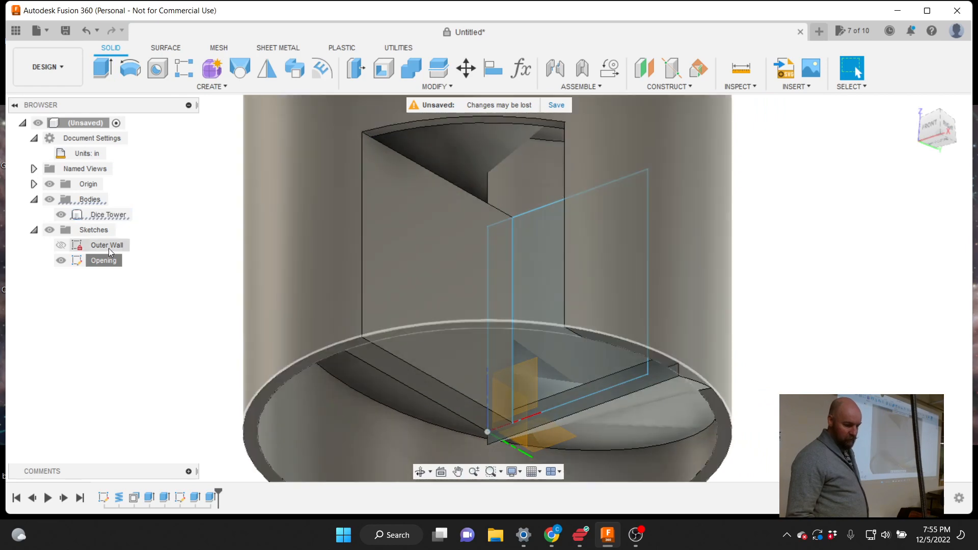
Hide the Opening sketch and select the Dice Tower body to inspect the merged inner wall
click(61, 260)
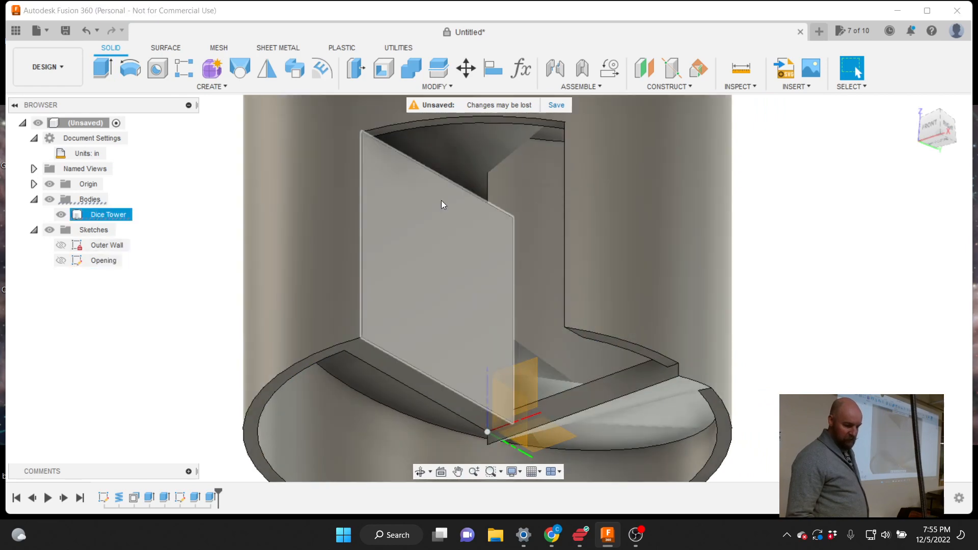
scroll(444, 205, down, 2)
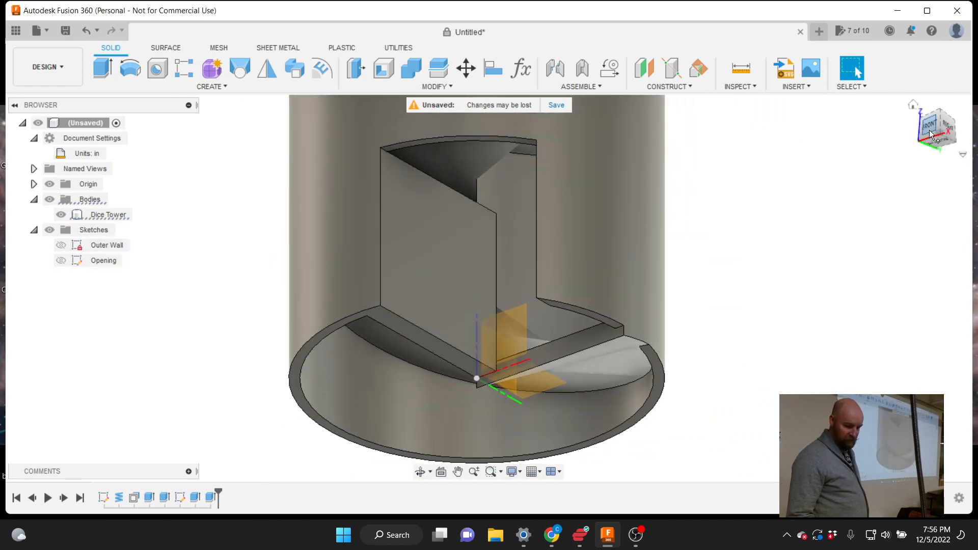
mouse_move(929, 134)
mouse_down()
mouse_move(963, 156)
mouse_move(923, 160)
mouse_move(947, 157)
mouse_move(938, 160)
mouse_move(929, 130)
mouse_up()
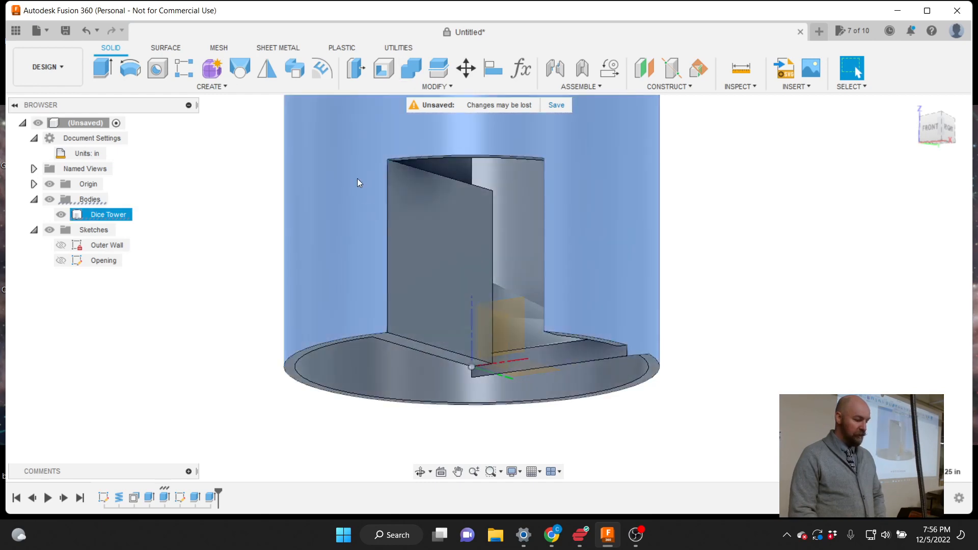
click(357, 178)
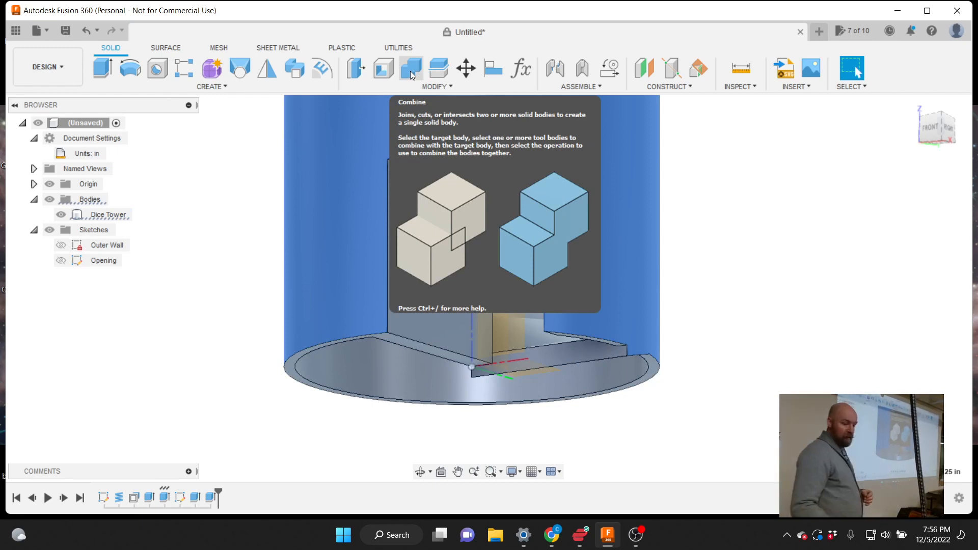
click(421, 87)
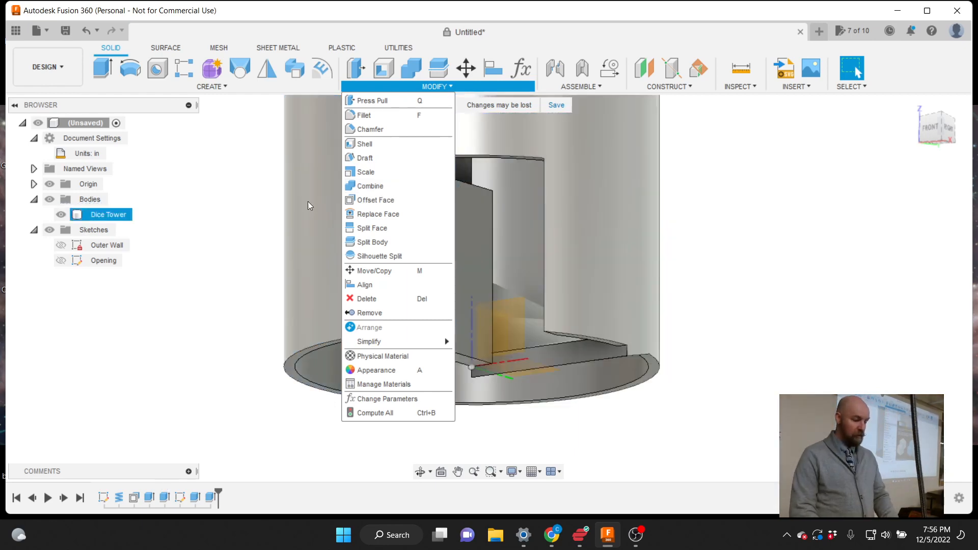
click(252, 218)
click(383, 256)
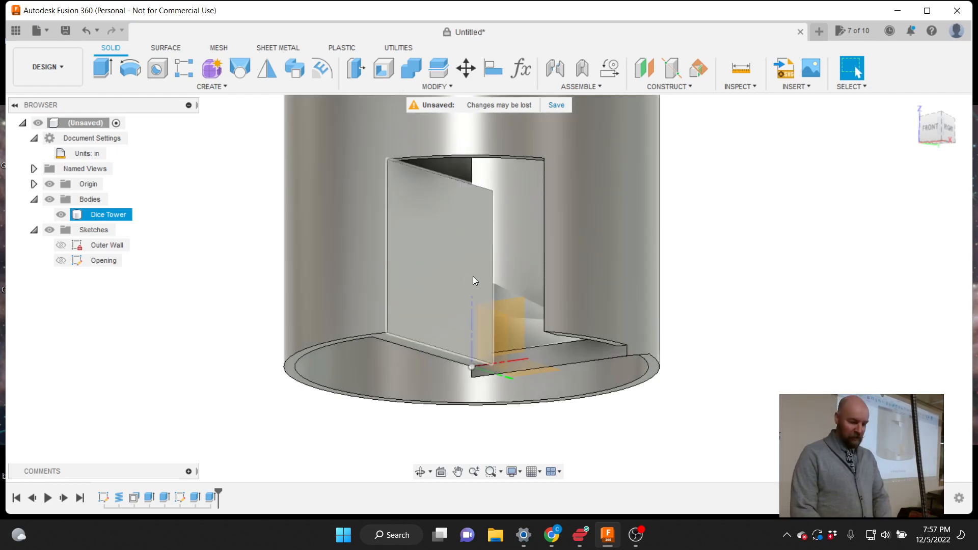
mouse_move(934, 131)
mouse_down()
mouse_move(954, 150)
mouse_move(942, 160)
mouse_move(925, 122)
mouse_move(937, 104)
mouse_up()
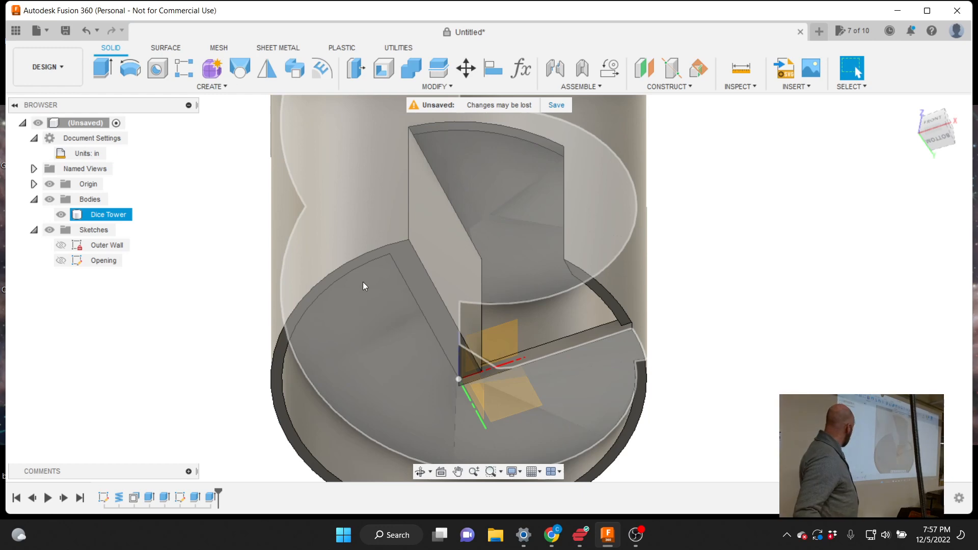
Toggle the Outer Wall sketch's eye icon so it shows over the Dice Tower again
click(70, 245)
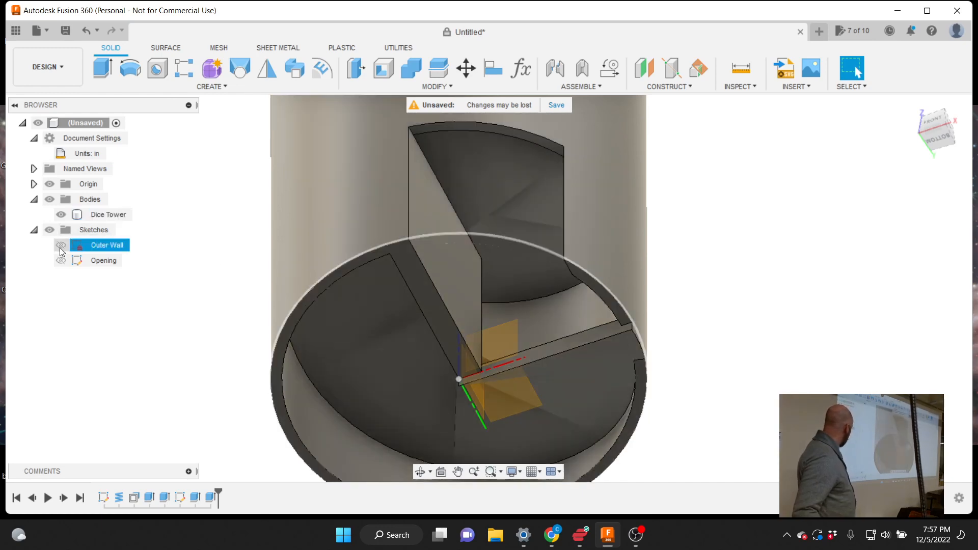
click(61, 246)
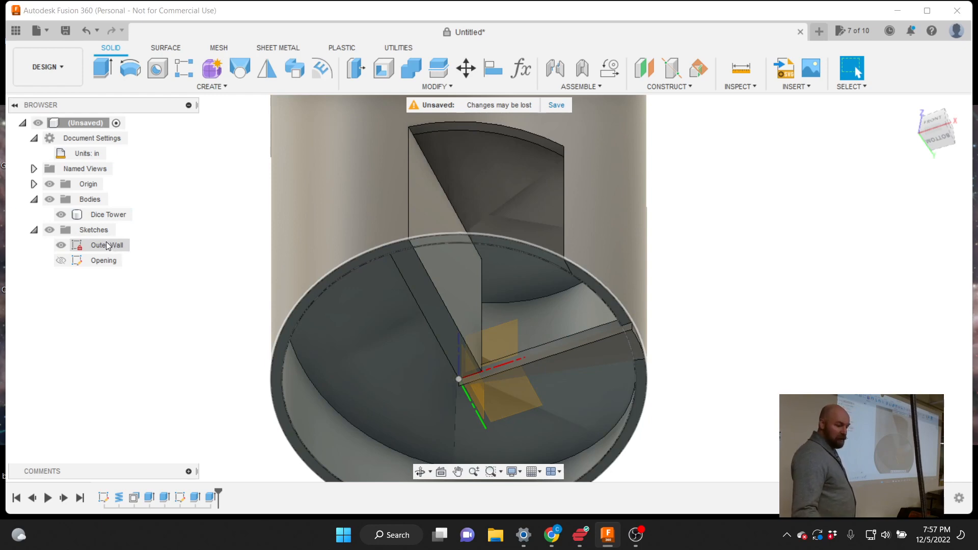
click(62, 247)
click(60, 247)
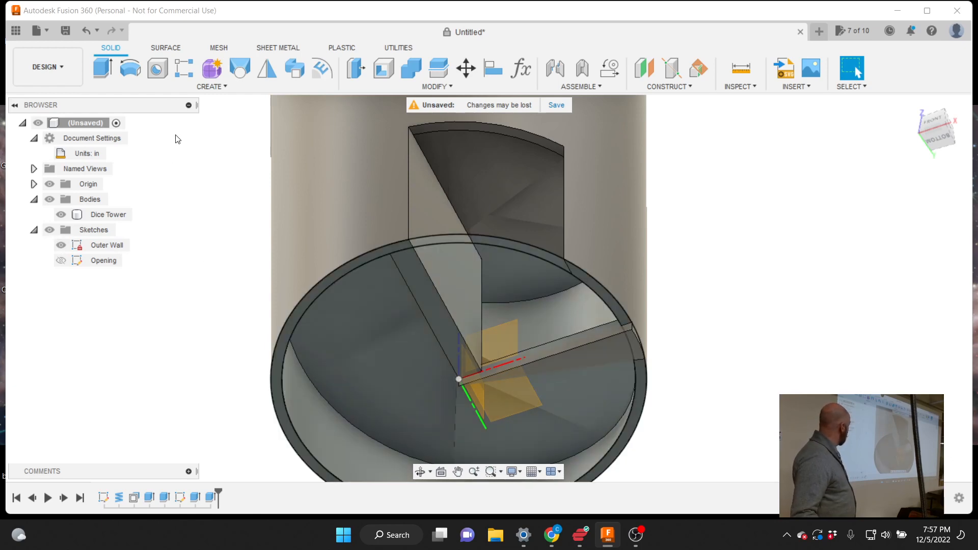
Extrude the Outer Wall sketch's inner disc and outer ring downward below the tower base
click(210, 87)
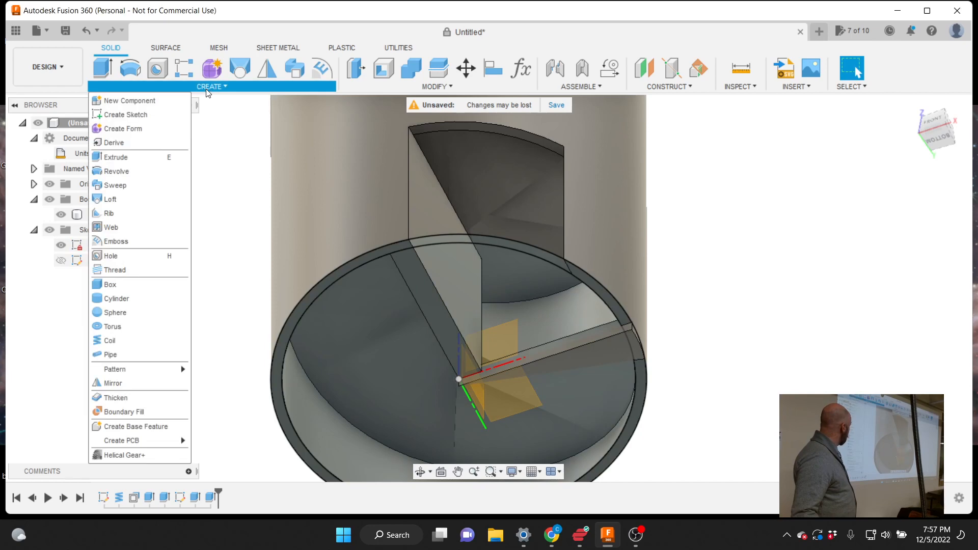
click(151, 158)
click(355, 302)
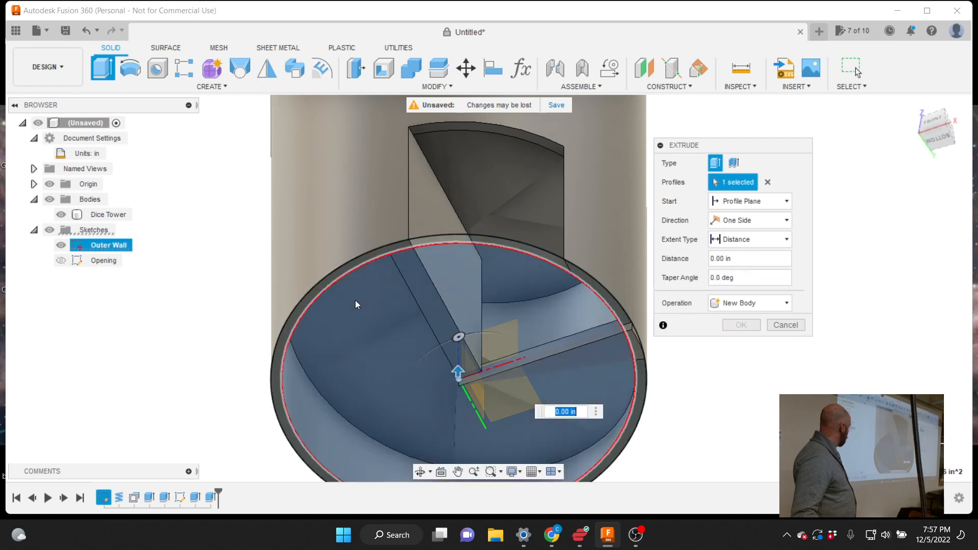
click(355, 262)
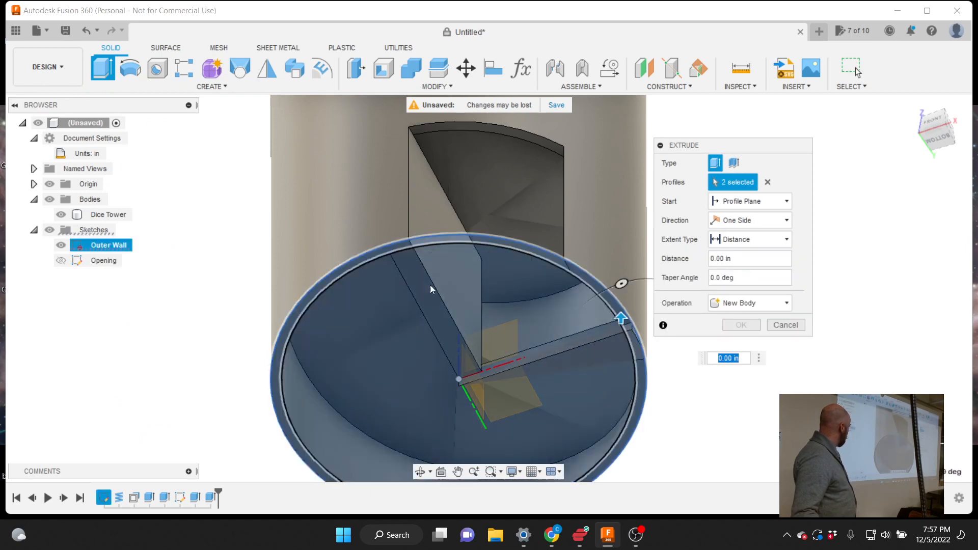
click(938, 136)
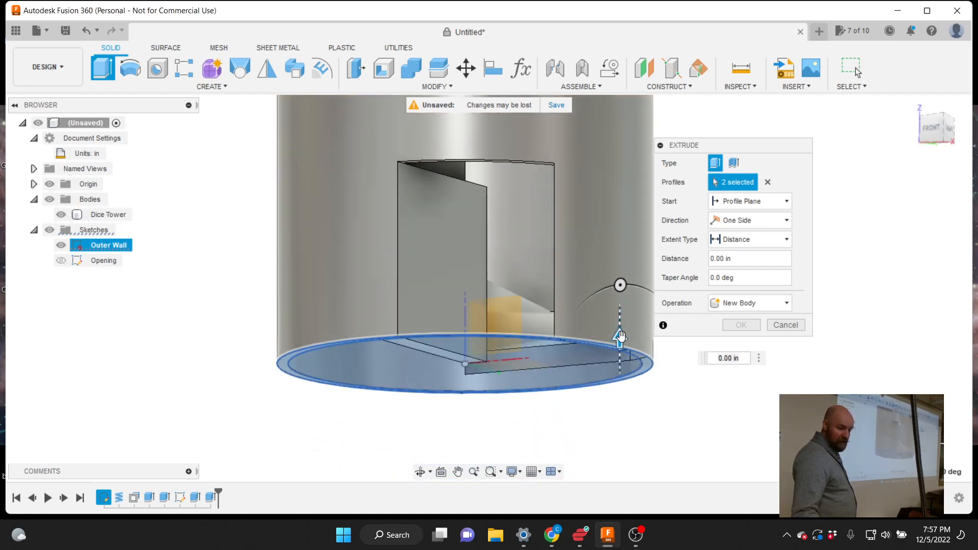
drag(619, 337, 620, 379)
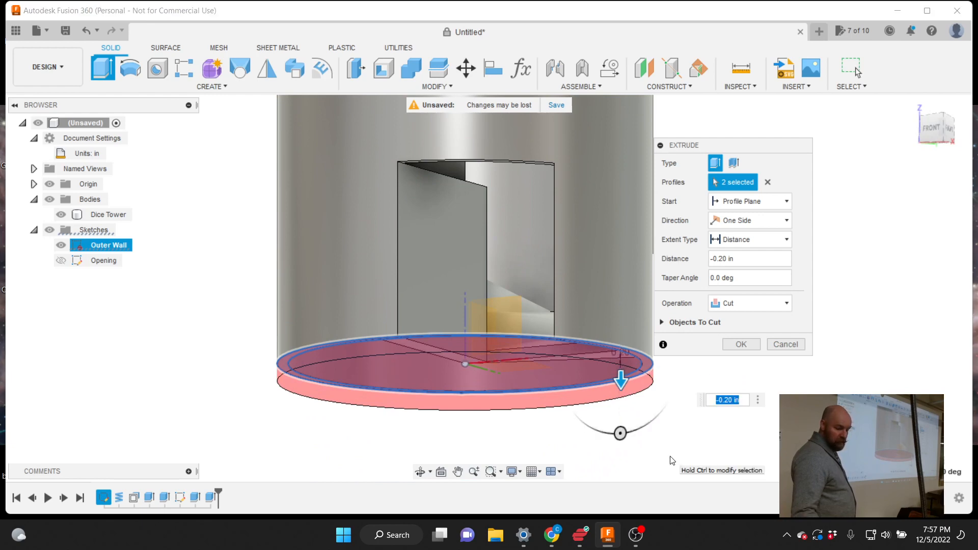
text(.21)
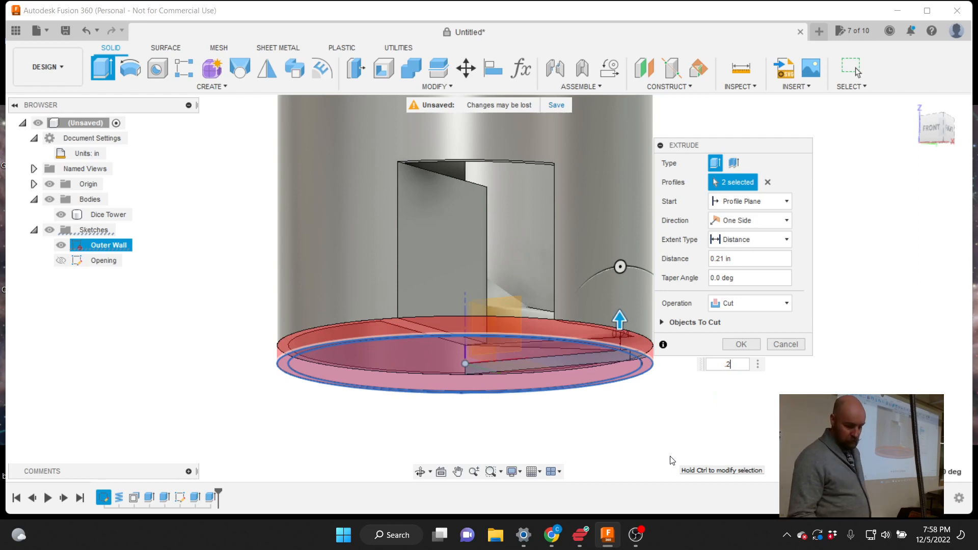
key(BackSpace)
key(BackSpace)
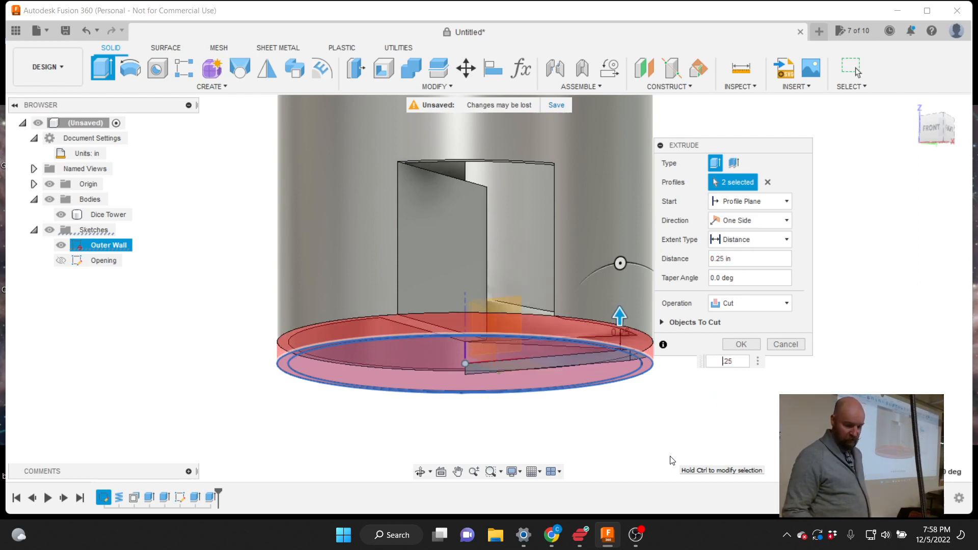
text(-)
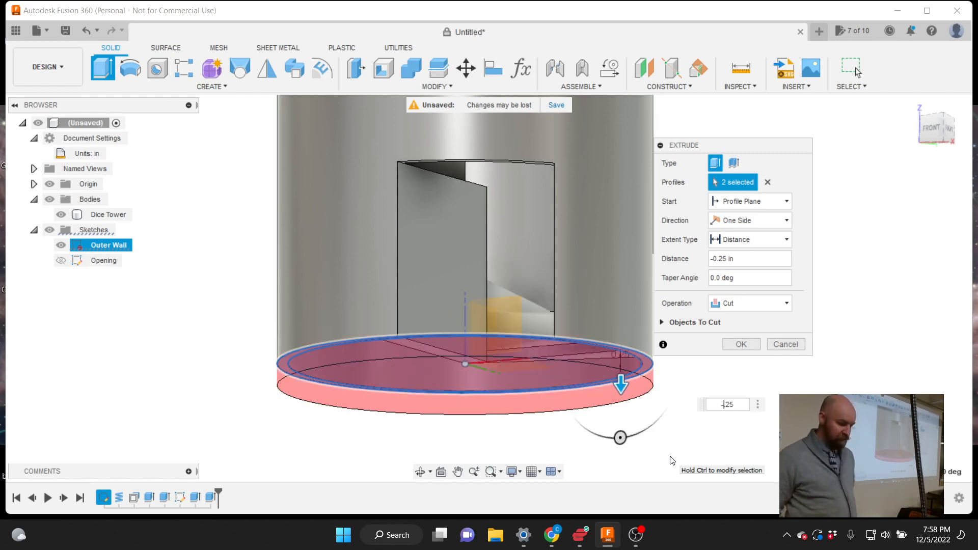
Set the operation to Join, reselect the disc and ring, and confirm the -0.25 in floor plate
click(749, 304)
click(738, 319)
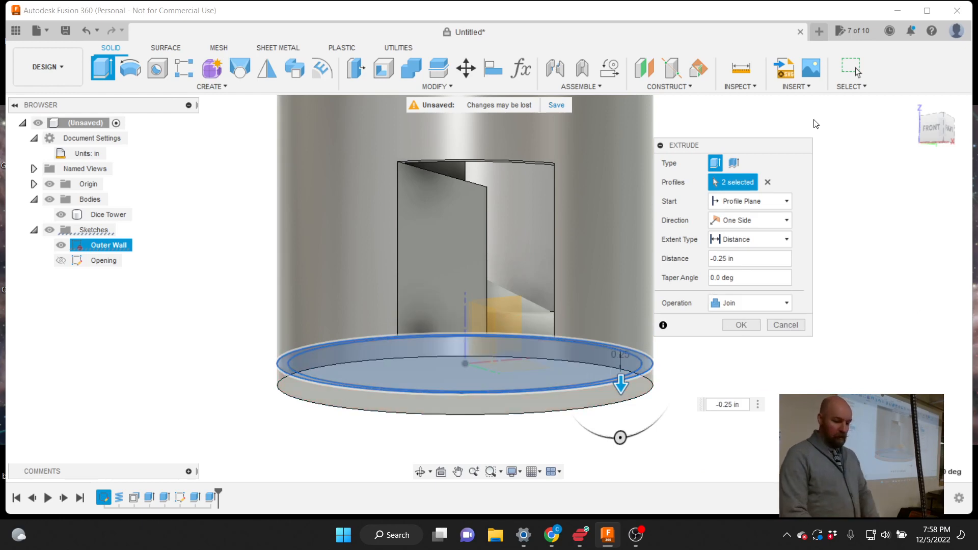
drag(933, 129, 923, 109)
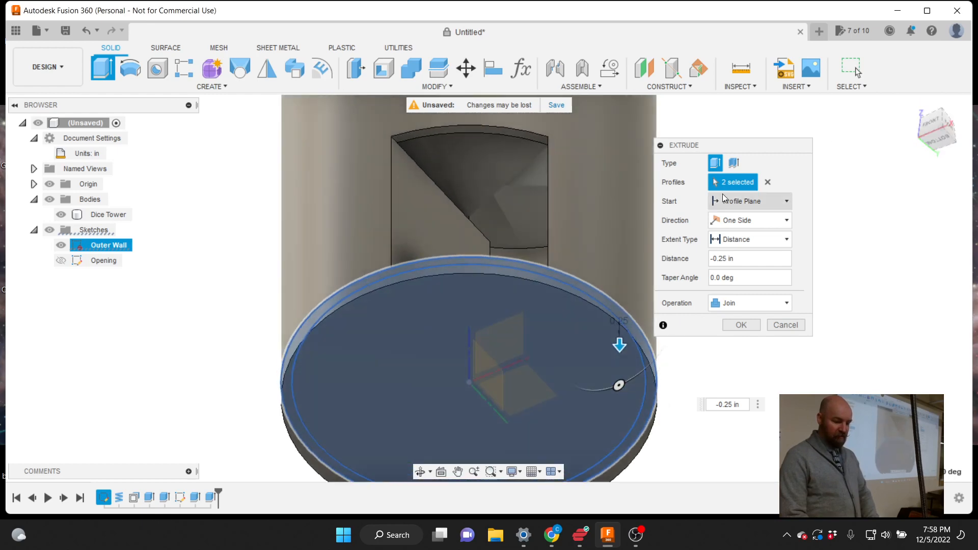
click(768, 182)
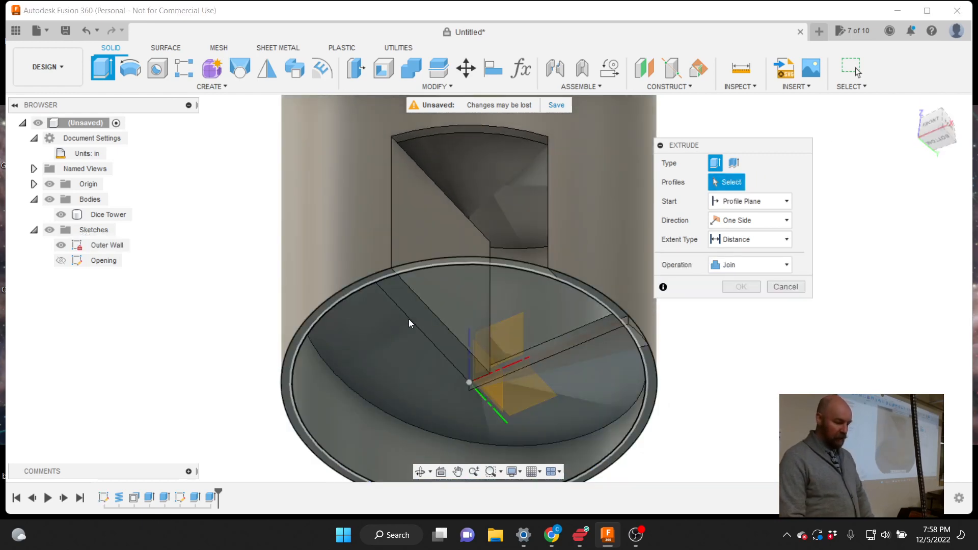
click(358, 329)
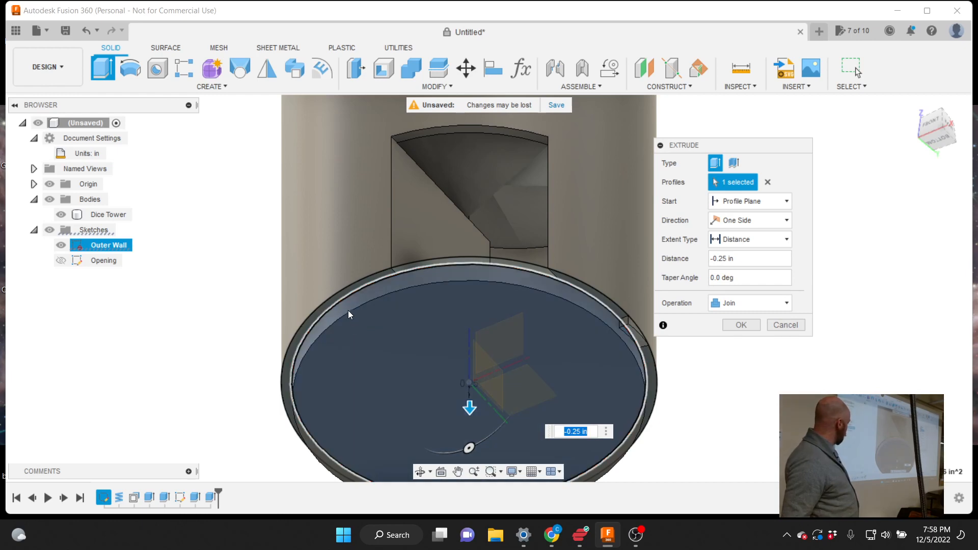
click(341, 295)
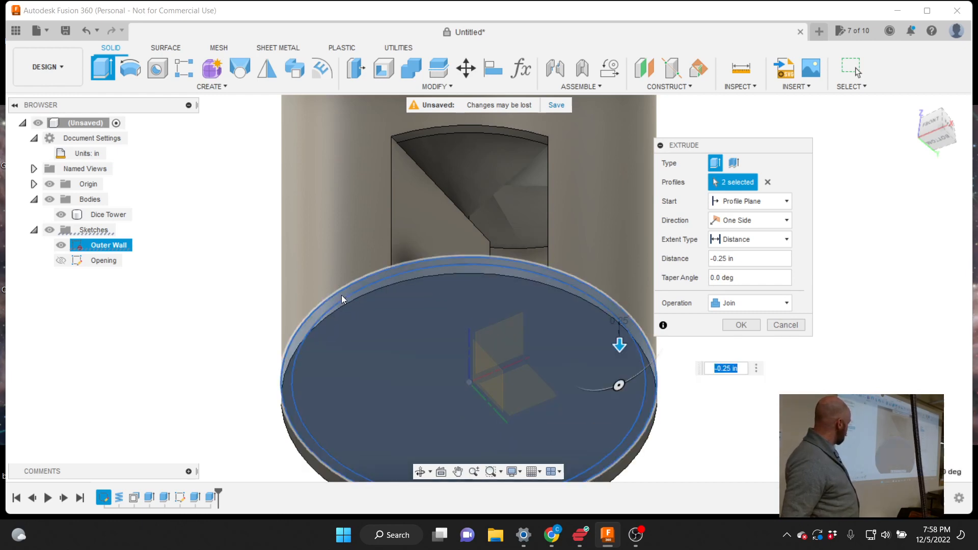
scroll(339, 301, down, 3)
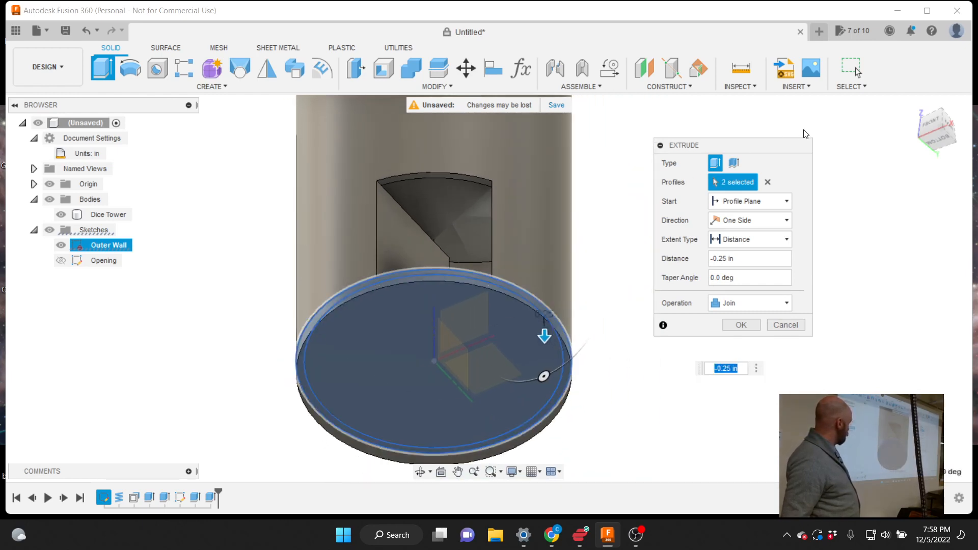
mouse_move(929, 130)
mouse_down()
mouse_move(951, 167)
mouse_move(964, 159)
mouse_move(962, 168)
mouse_move(936, 134)
mouse_up()
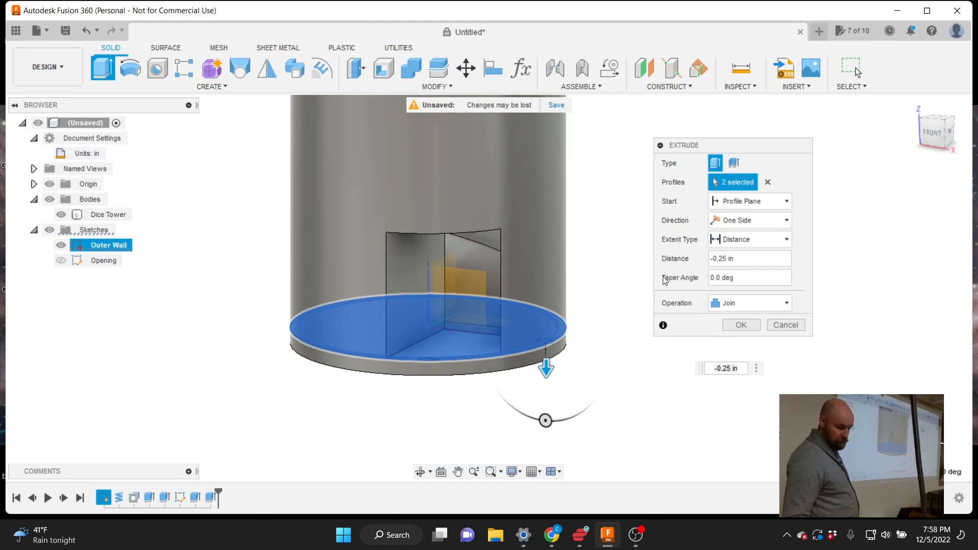
click(742, 325)
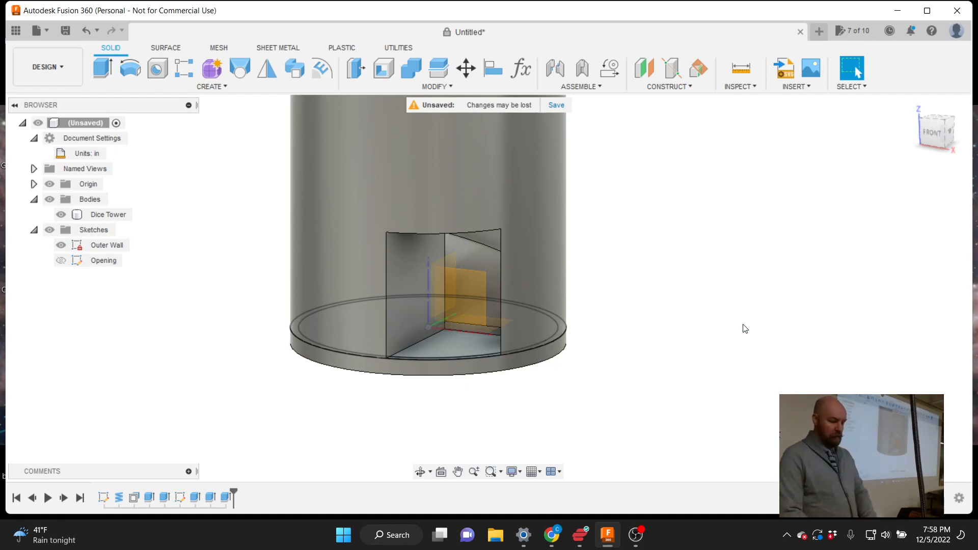
Hide the Outer Wall sketch and select the Dice Tower body
click(60, 245)
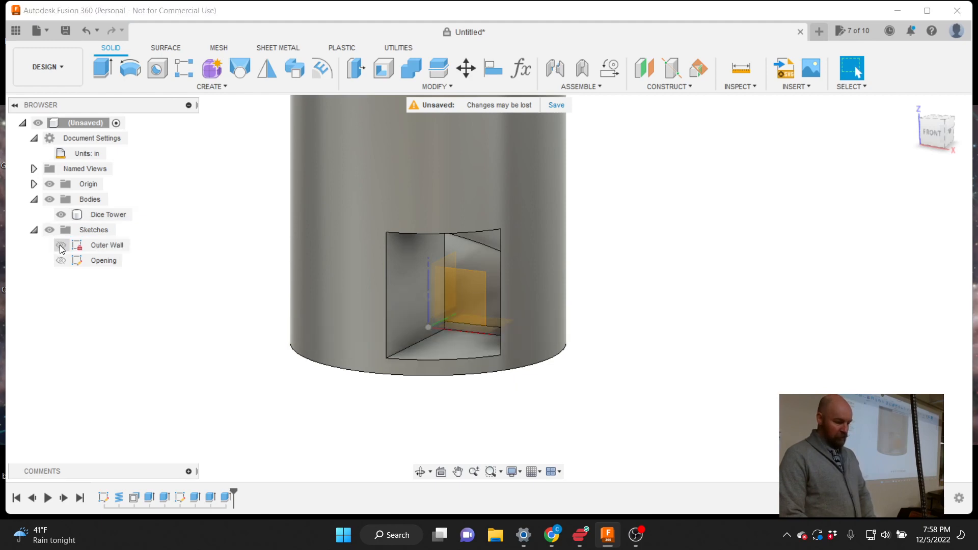
scroll(383, 425, down, 5)
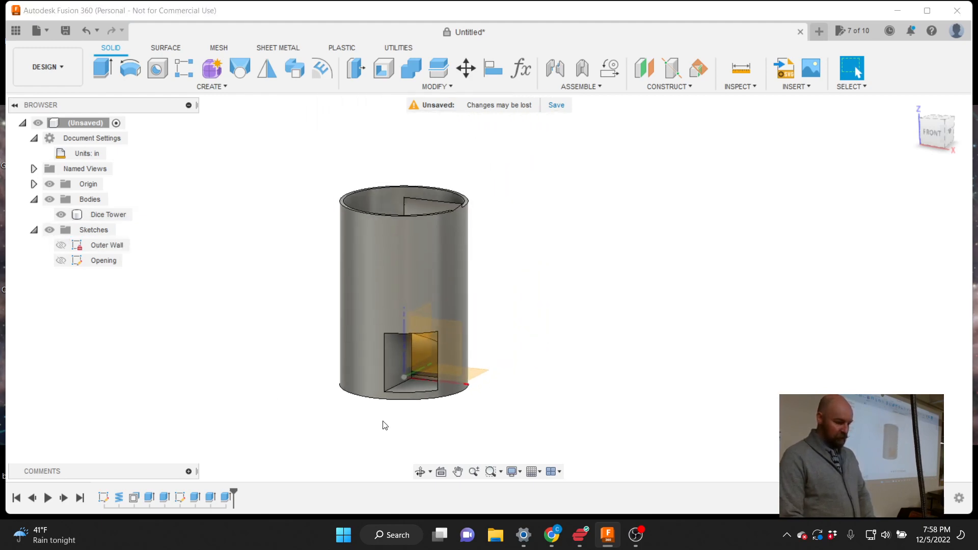
click(431, 234)
scroll(430, 234, up, 4)
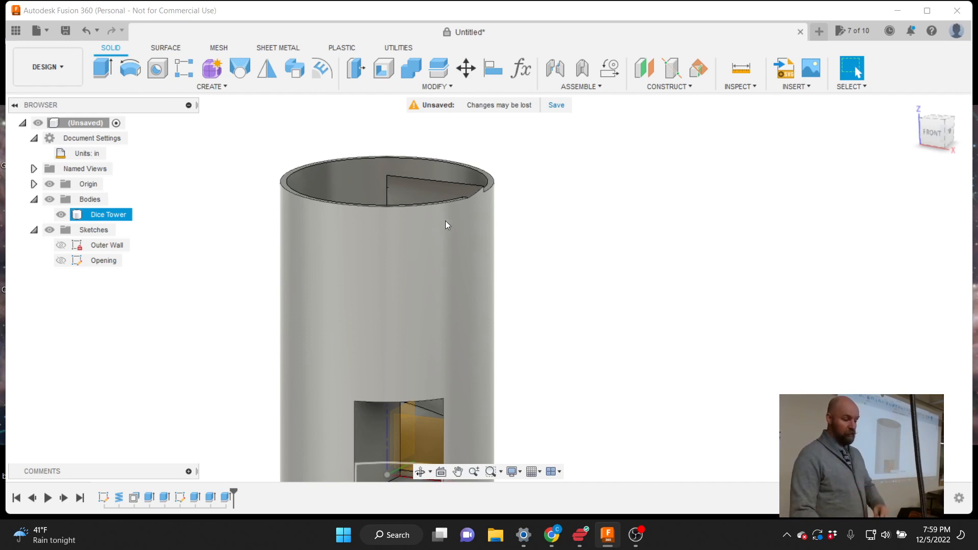
Orbit the tower to inspect it from the right, front-right and from above
drag(932, 132, 870, 145)
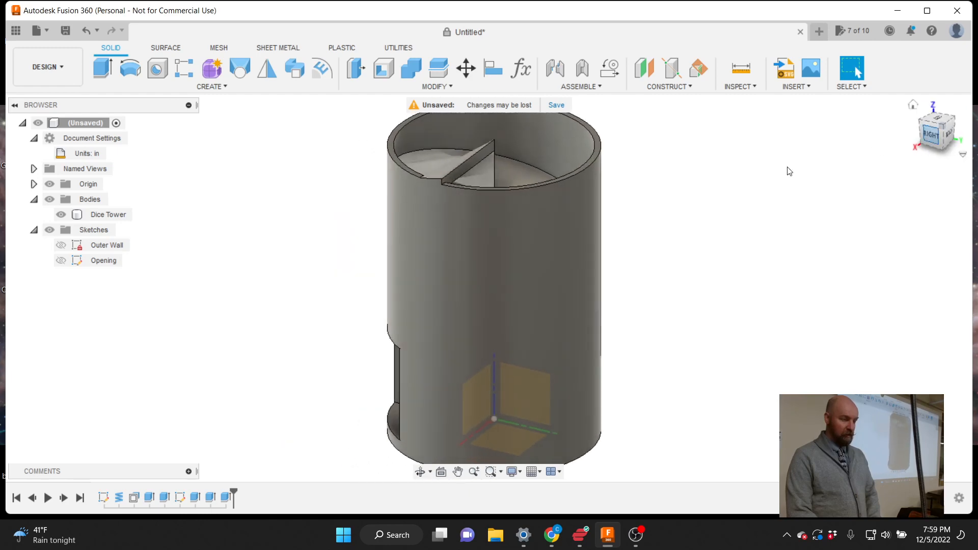
scroll(692, 210, down, 2)
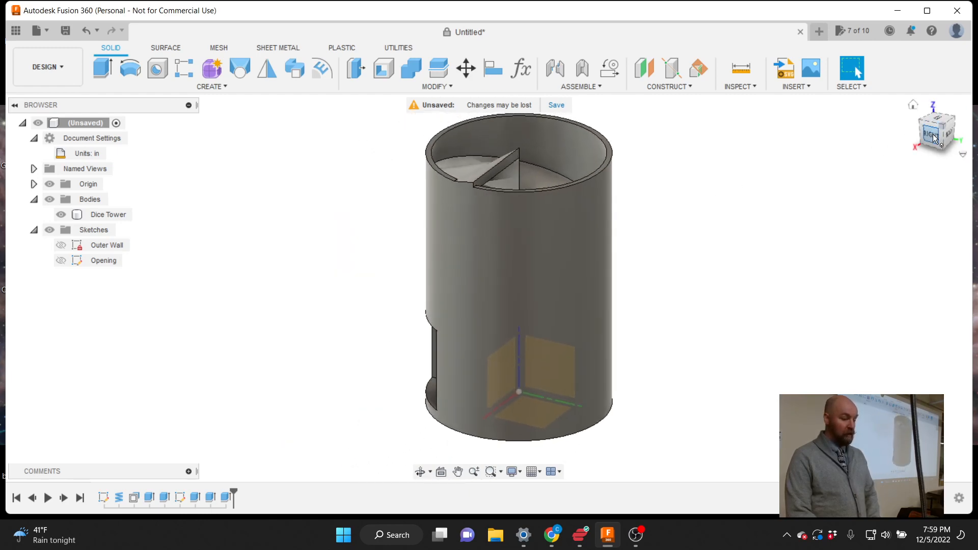
mouse_move(933, 134)
mouse_down()
mouse_move(976, 128)
mouse_move(975, 101)
mouse_move(960, 127)
mouse_move(933, 134)
mouse_up()
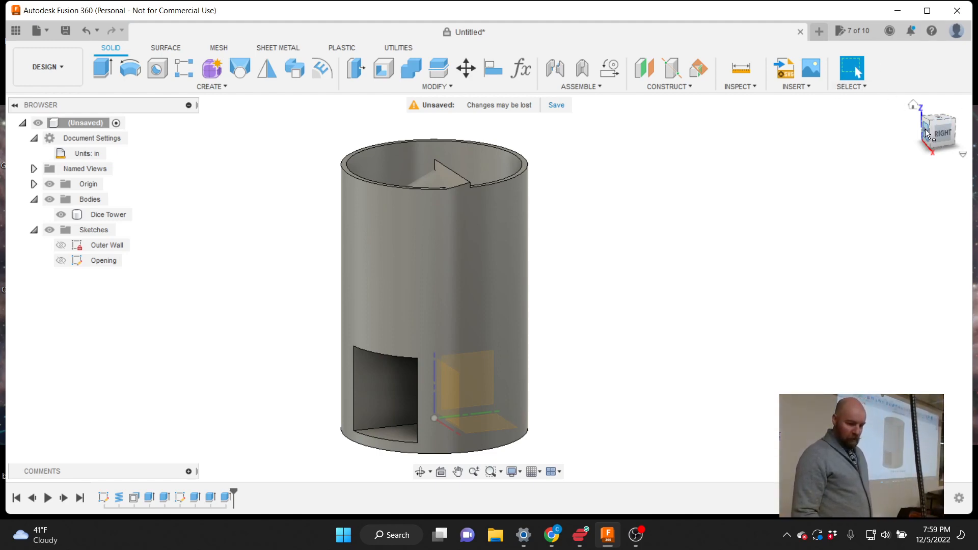
mouse_move(489, 289)
shift+middle_down()
mouse_move(515, 290)
mouse_move(530, 367)
mouse_move(525, 293)
shift+middle_up()
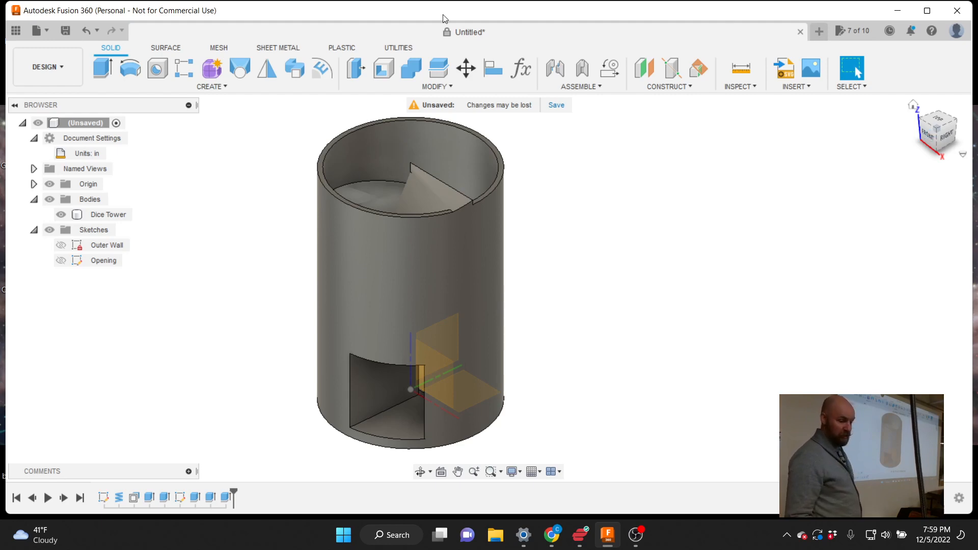
click(215, 86)
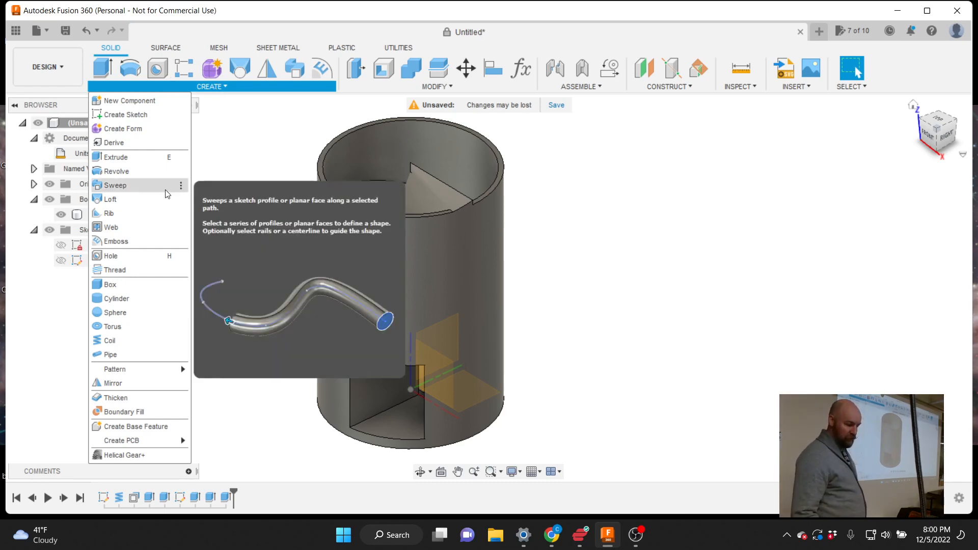
Close the Create menu, give the Dice Tower a final orbit, and bring OBS Studio forward
click(246, 224)
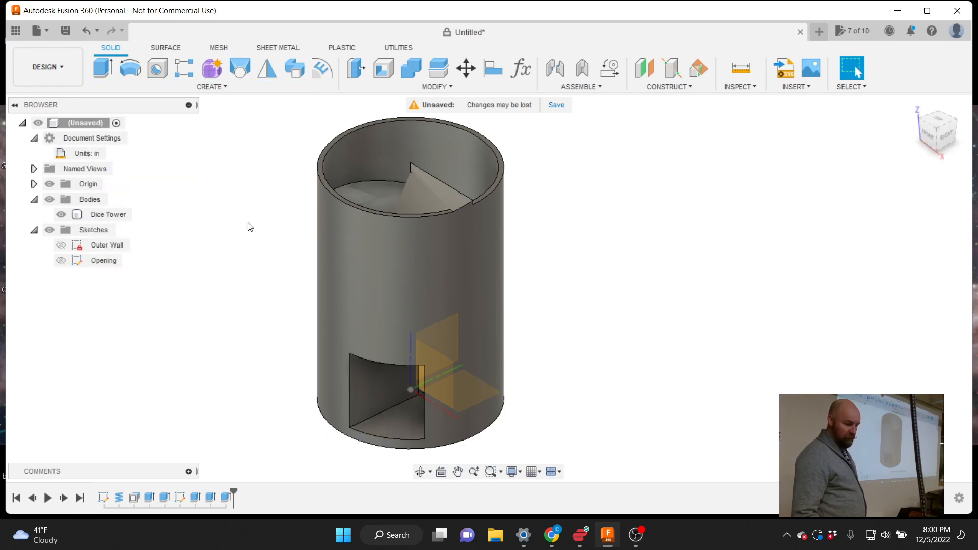
click(416, 191)
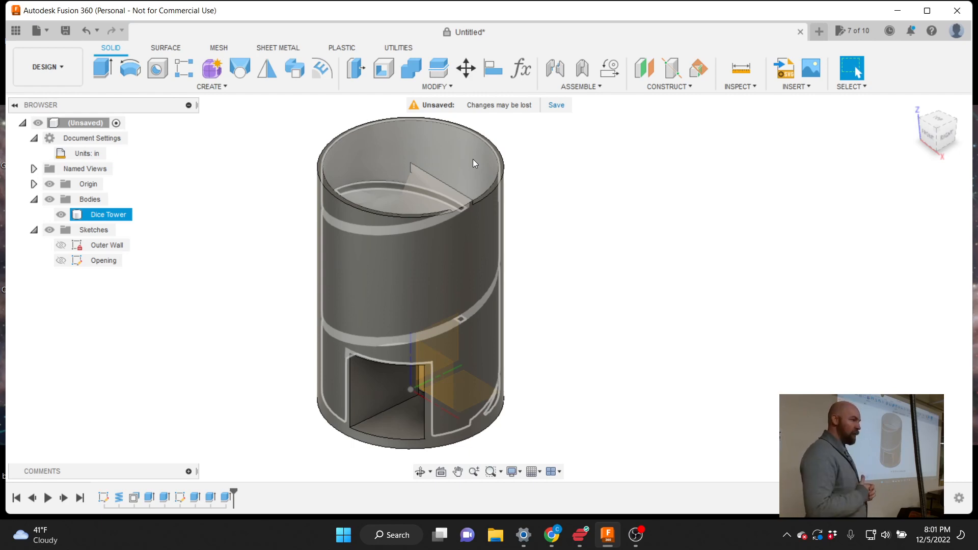
click(587, 238)
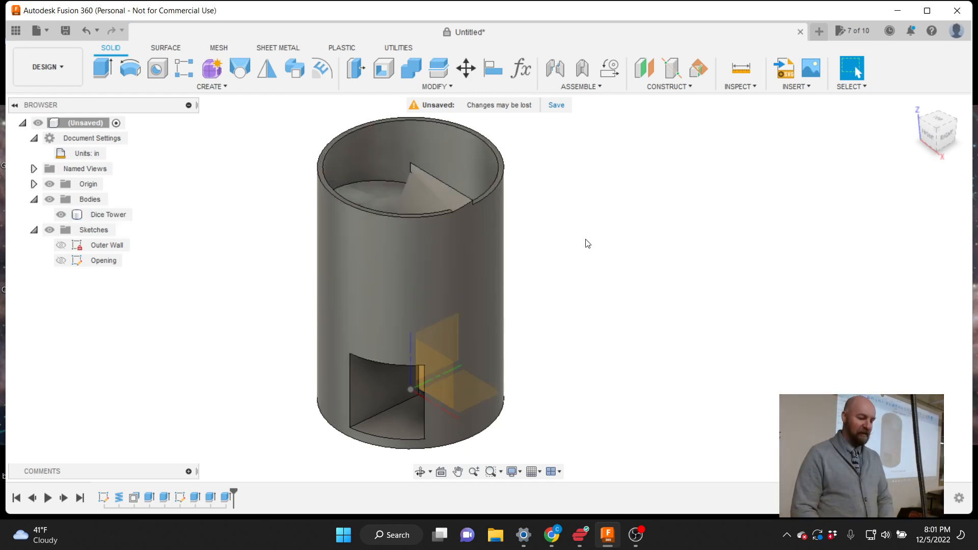
drag(934, 141, 946, 143)
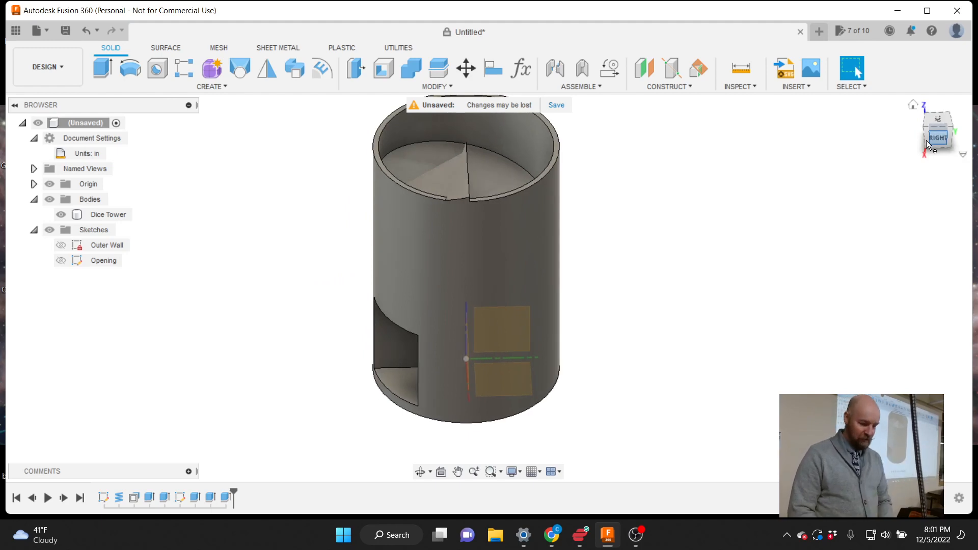
click(636, 536)
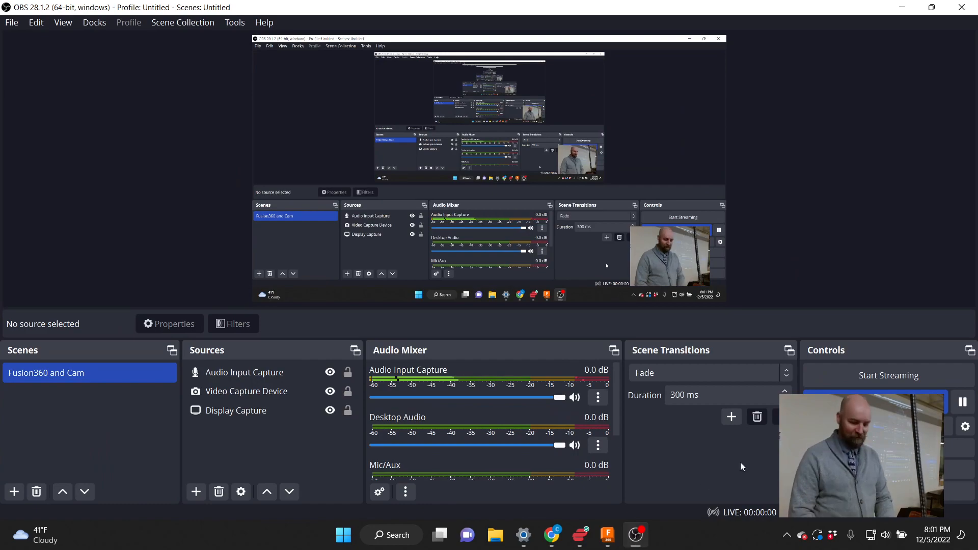